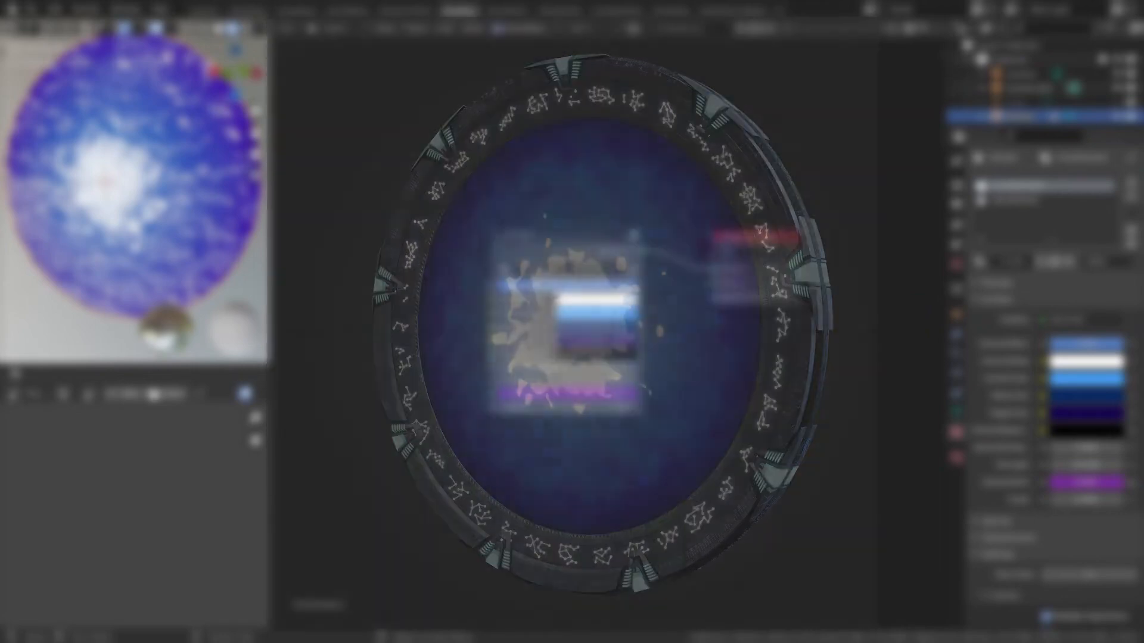
Open the EH_Front node group of the FrontHorizon material and look over its framed sections as a whole.
{"action": "middle_click_drag", "start_coordinate": [711, 363], "coordinate": [682, 388]}
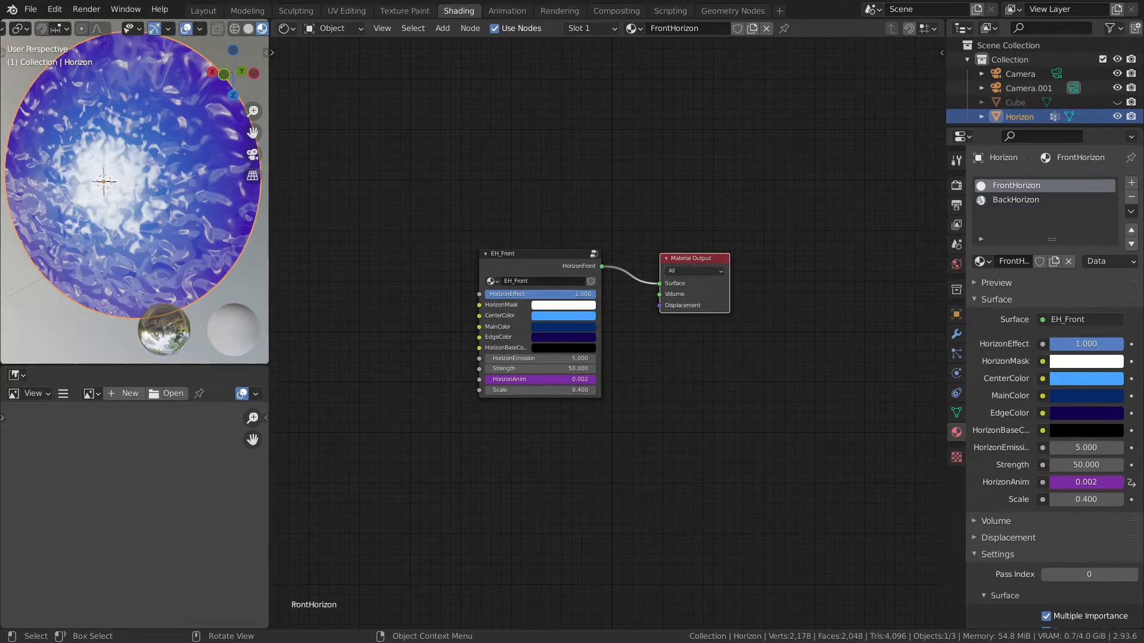
{"action": "left_click", "coordinate": [594, 254]}
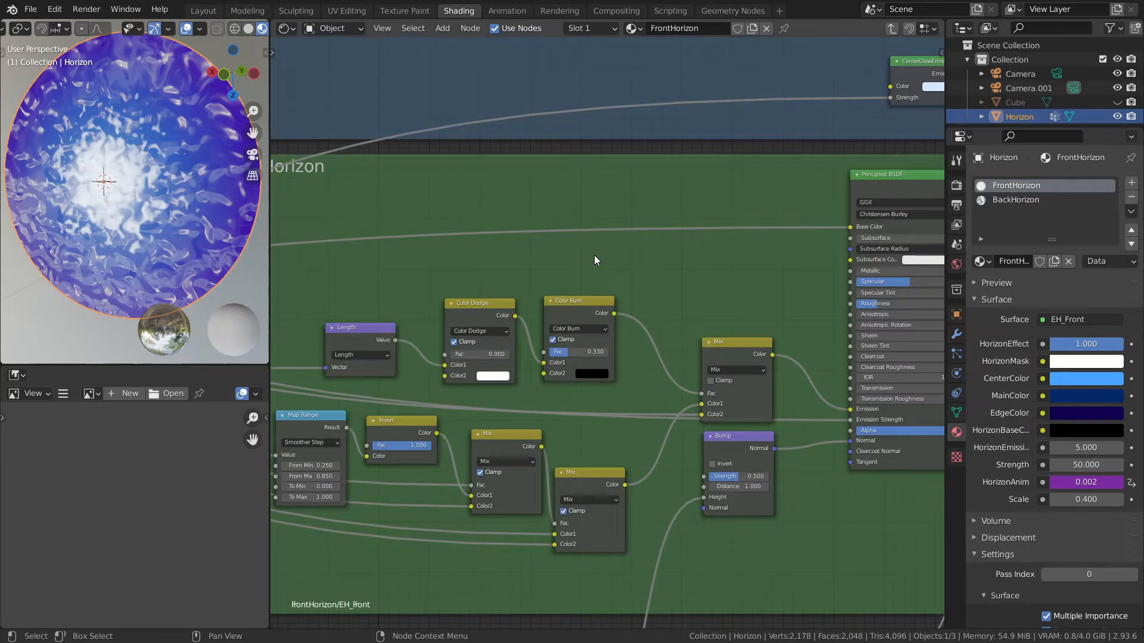
{"action": "scroll", "coordinate": [548, 306], "scroll_direction": "down", "scroll_amount": 5}
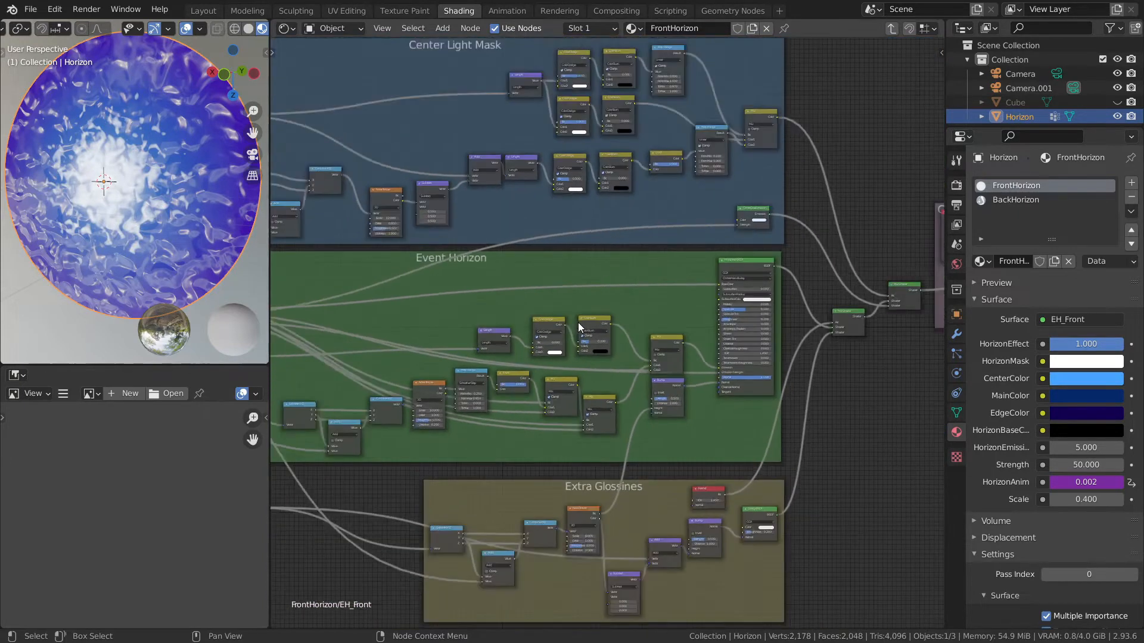
{"action": "scroll", "coordinate": [578, 323], "scroll_direction": "down", "scroll_amount": 4}
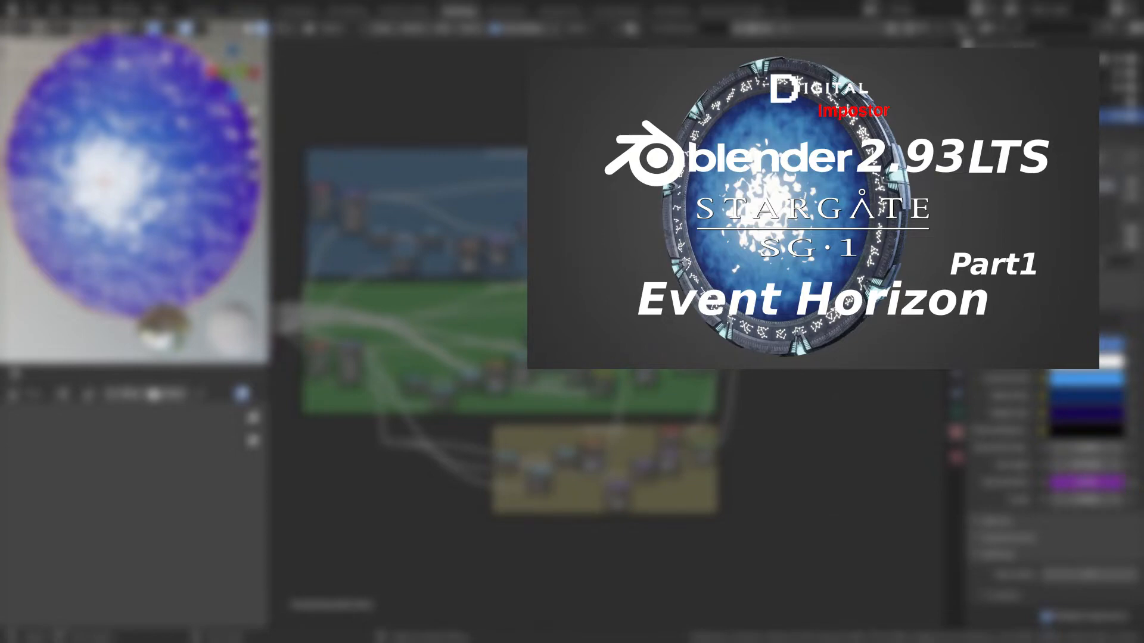
{"action": "scroll", "coordinate": [507, 399], "scroll_direction": "down", "scroll_amount": 1}
{"action": "middle_click_drag", "start_coordinate": [546, 380], "coordinate": [596, 377]}
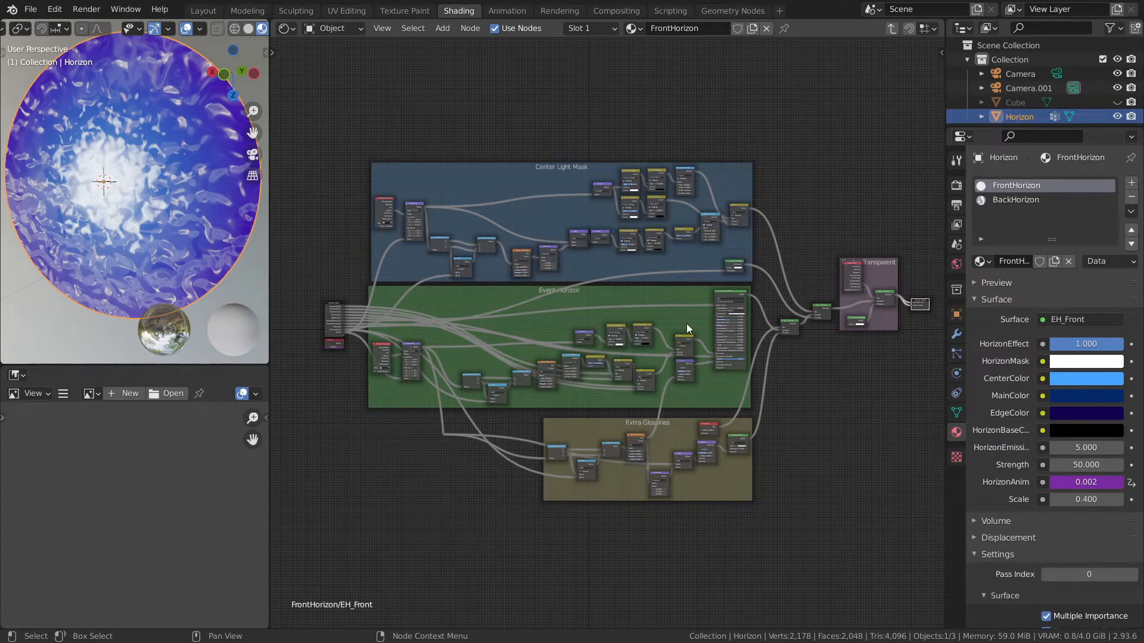
{"action": "middle_click_drag", "start_coordinate": [689, 332], "coordinate": [616, 348]}
Examine the Principled BSDF in the Event Horizon frame and the Mix, Color Burn and Bump nodes feeding it.
{"action": "scroll", "coordinate": [546, 306], "scroll_direction": "up", "scroll_amount": 4}
{"action": "scroll", "coordinate": [584, 320], "scroll_direction": "up", "scroll_amount": 3}
{"action": "scroll", "coordinate": [558, 306], "scroll_direction": "up", "scroll_amount": 1}
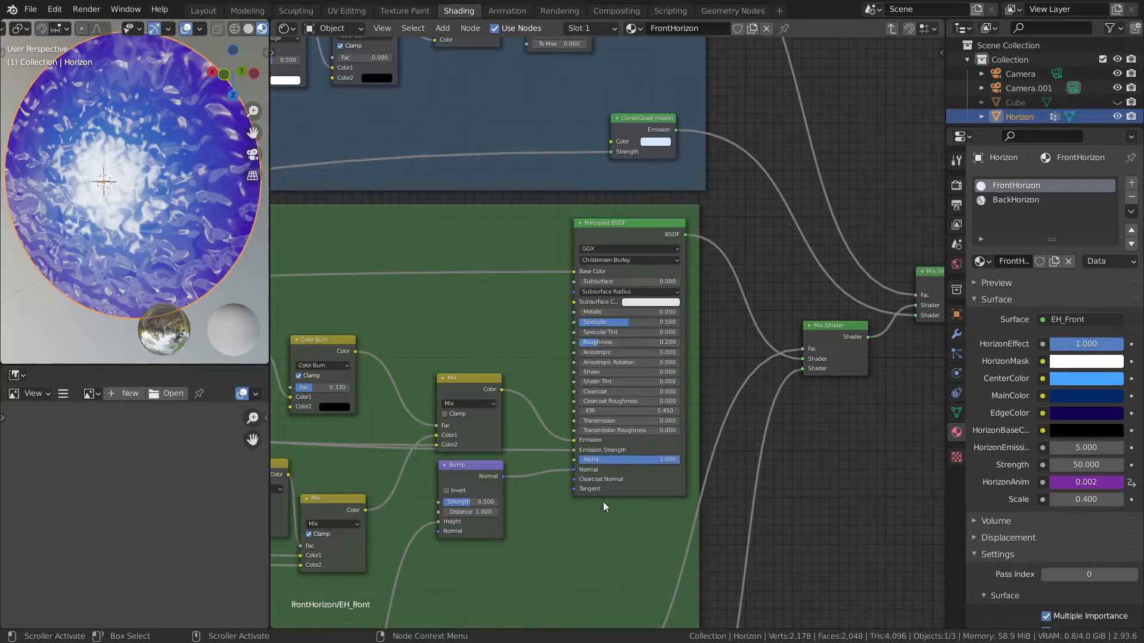
{"action": "middle_click_drag", "start_coordinate": [581, 440], "coordinate": [699, 380]}
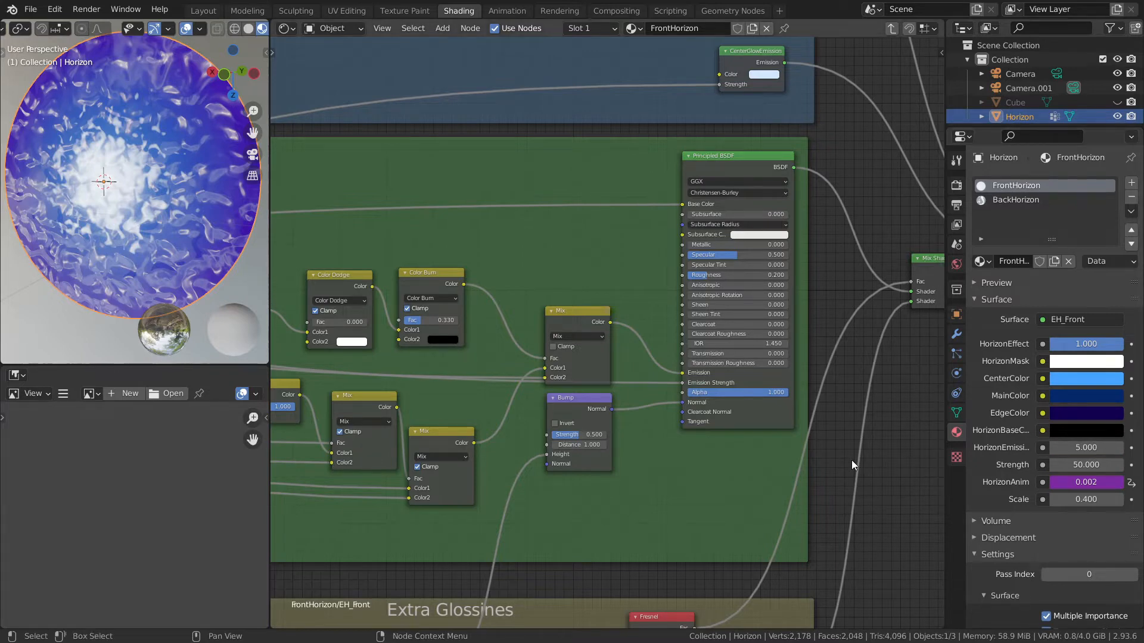
{"action": "middle_click_drag", "start_coordinate": [799, 394], "coordinate": [744, 422]}
{"action": "middle_click_drag", "start_coordinate": [622, 414], "coordinate": [594, 412]}
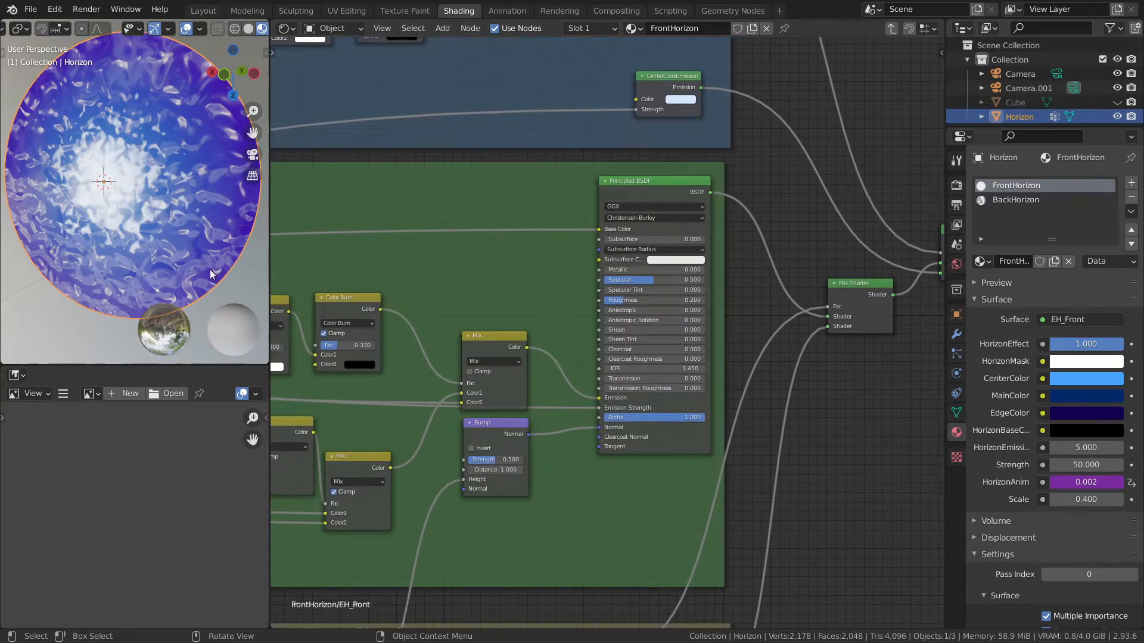
{"action": "middle_click_drag", "start_coordinate": [448, 326], "coordinate": [636, 336]}
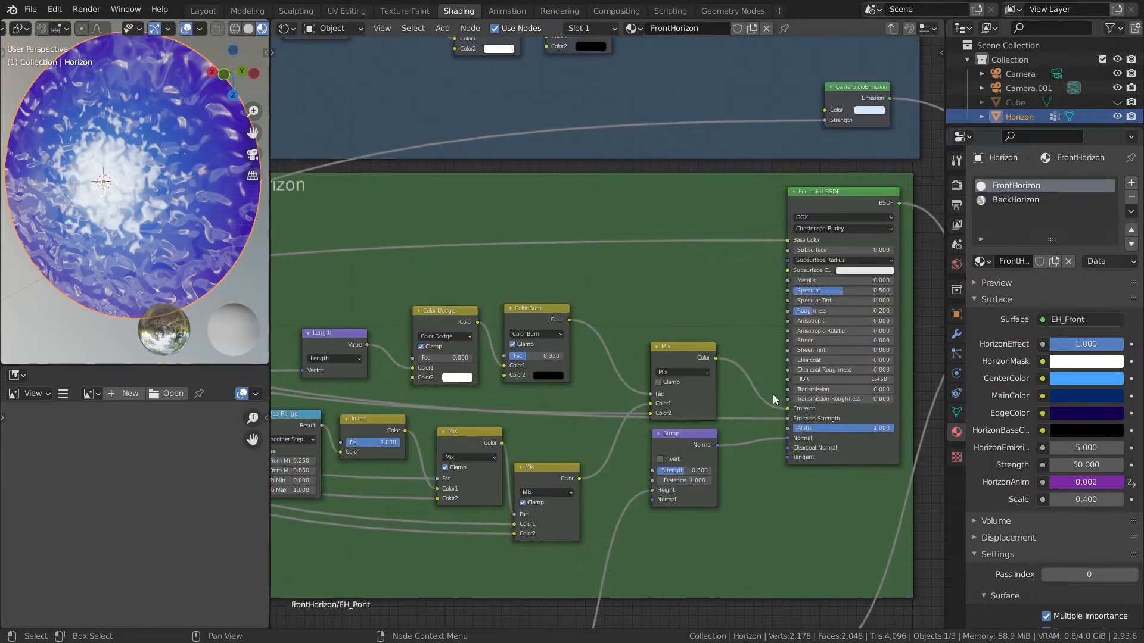
{"action": "middle_click_drag", "start_coordinate": [776, 400], "coordinate": [581, 386]}
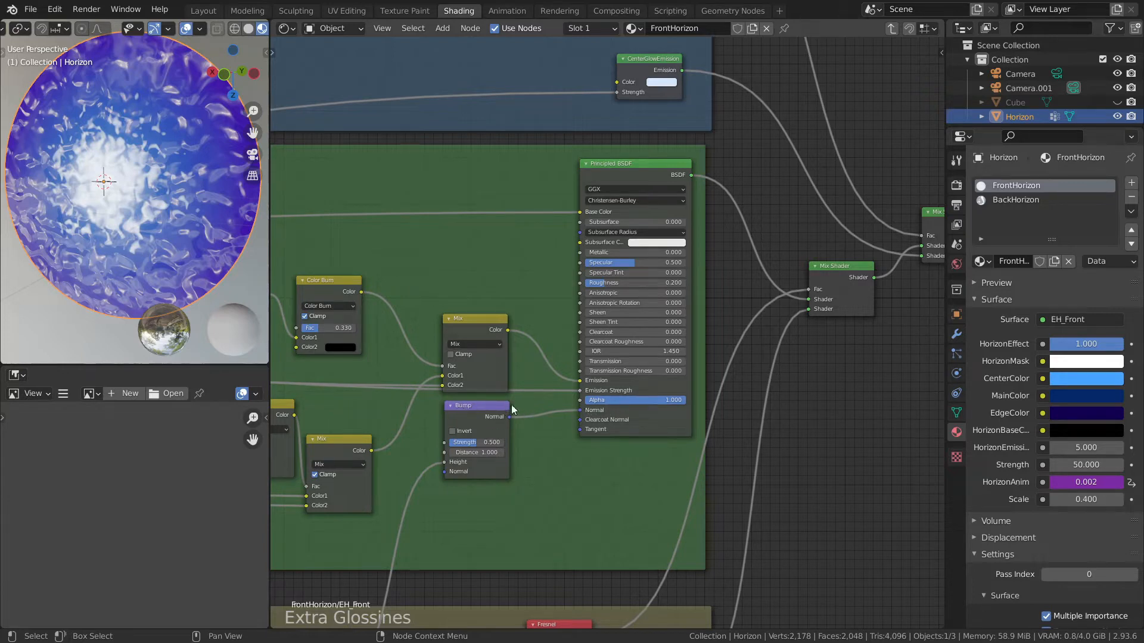
{"action": "middle_click_drag", "start_coordinate": [414, 394], "coordinate": [646, 394]}
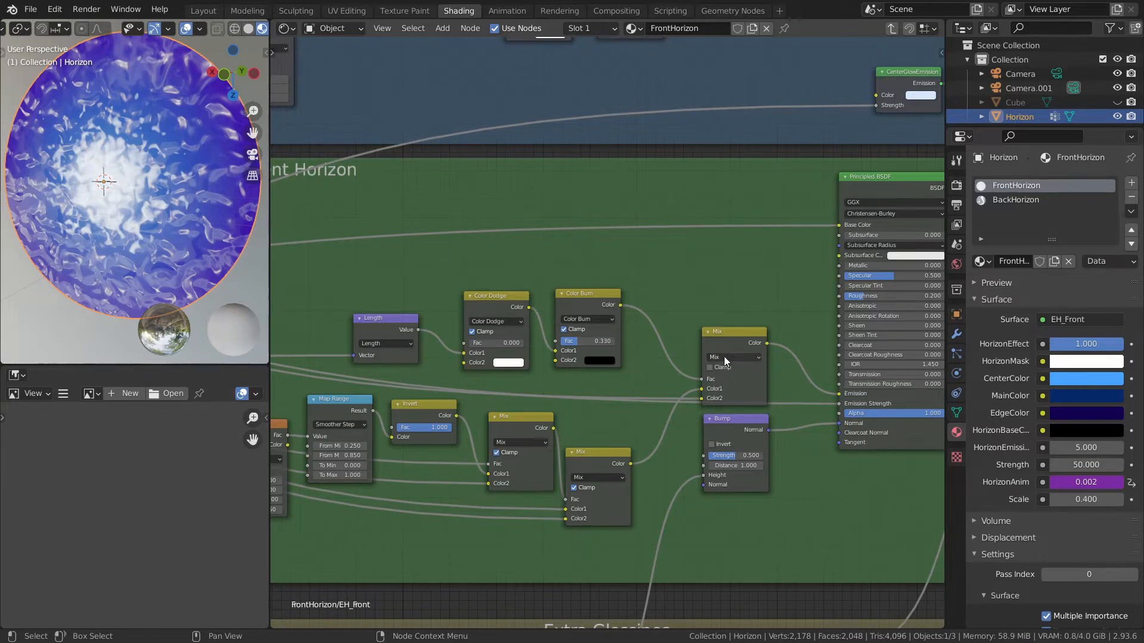
Slightly reposition the Mix node feeding the emission and the Add node between Separate XYZ and Combine XYZ in the Event Horizon frame.
{"action": "left_click_drag", "start_coordinate": [728, 333], "coordinate": [706, 318]}
{"action": "scroll", "coordinate": [671, 430], "scroll_direction": "left", "scroll_amount": 4, "text": "ctrl"}
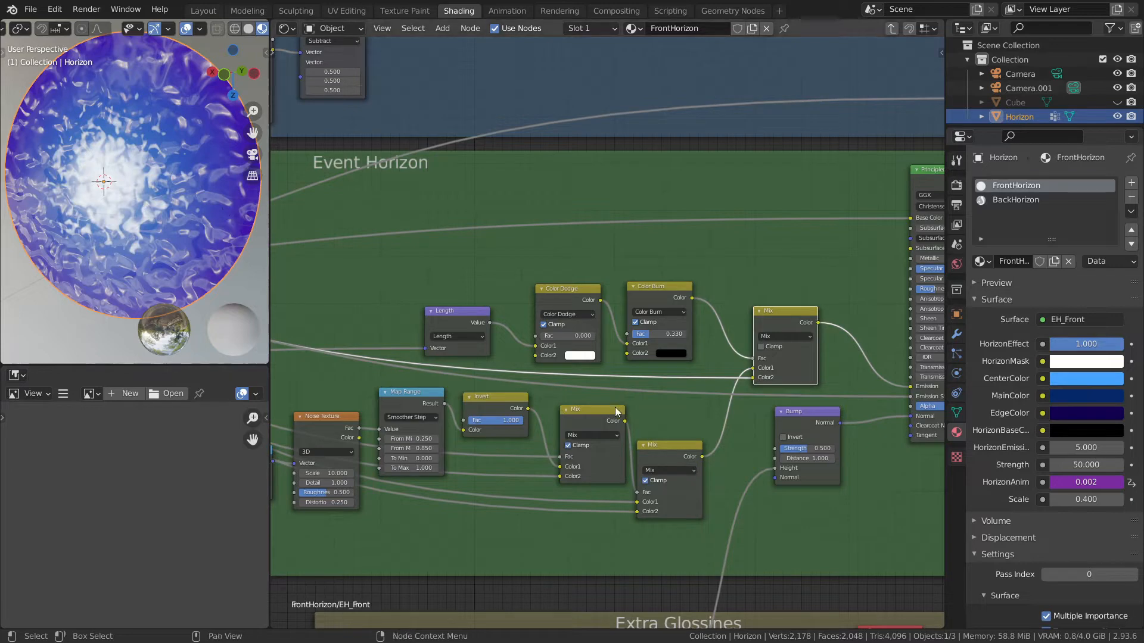
{"action": "middle_click_drag", "start_coordinate": [535, 458], "coordinate": [598, 460]}
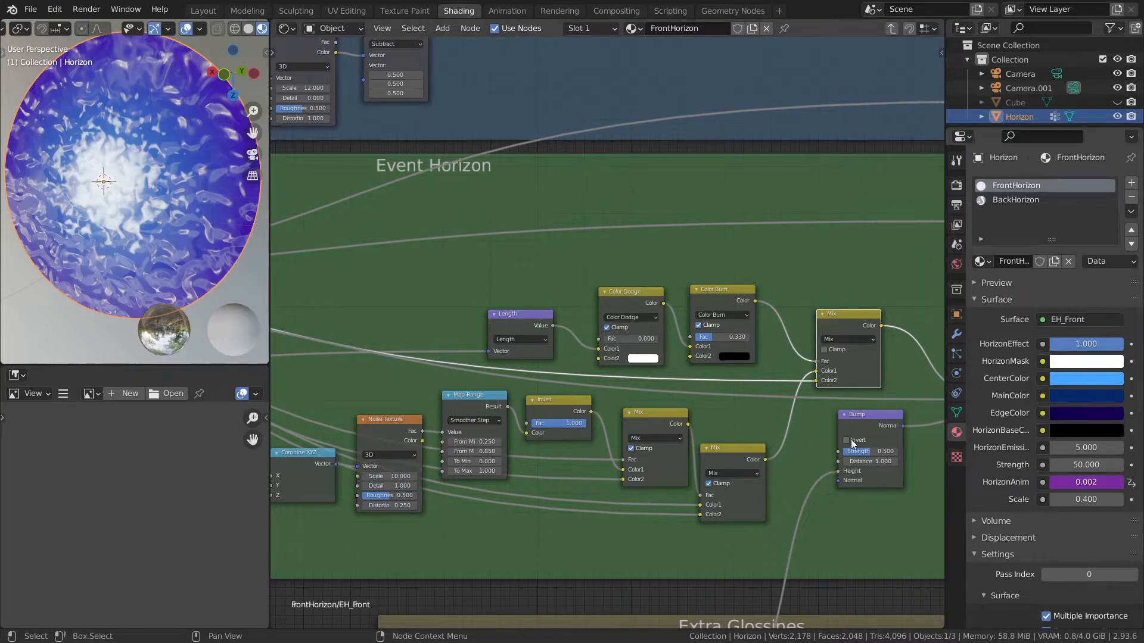
{"action": "middle_click_drag", "start_coordinate": [528, 451], "coordinate": [882, 447]}
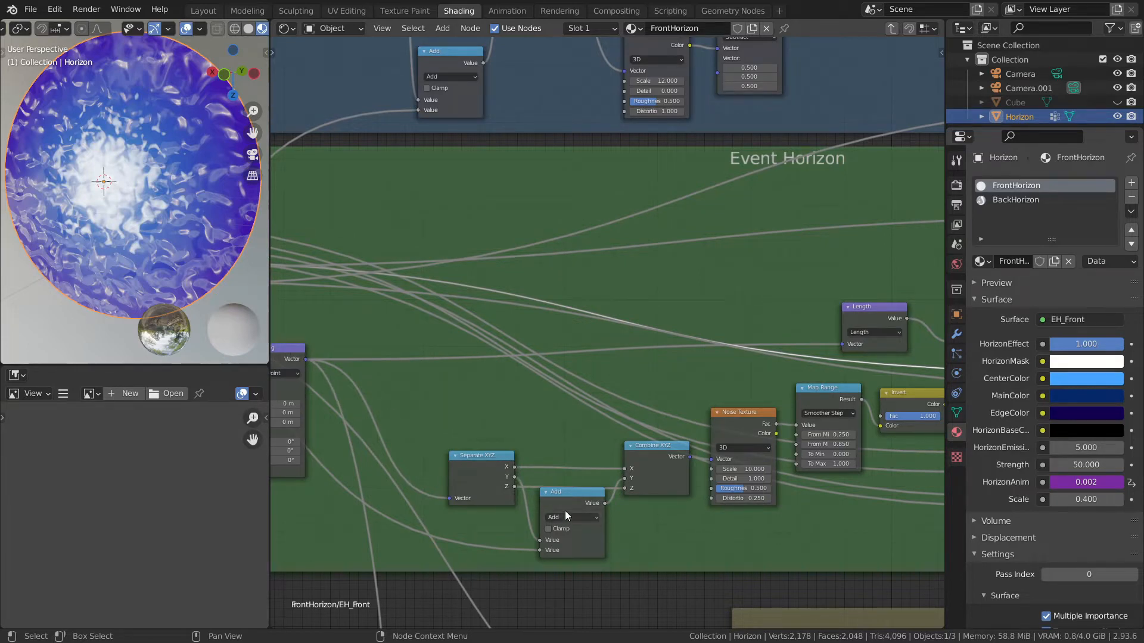
{"action": "left_click_drag", "start_coordinate": [563, 499], "coordinate": [565, 507]}
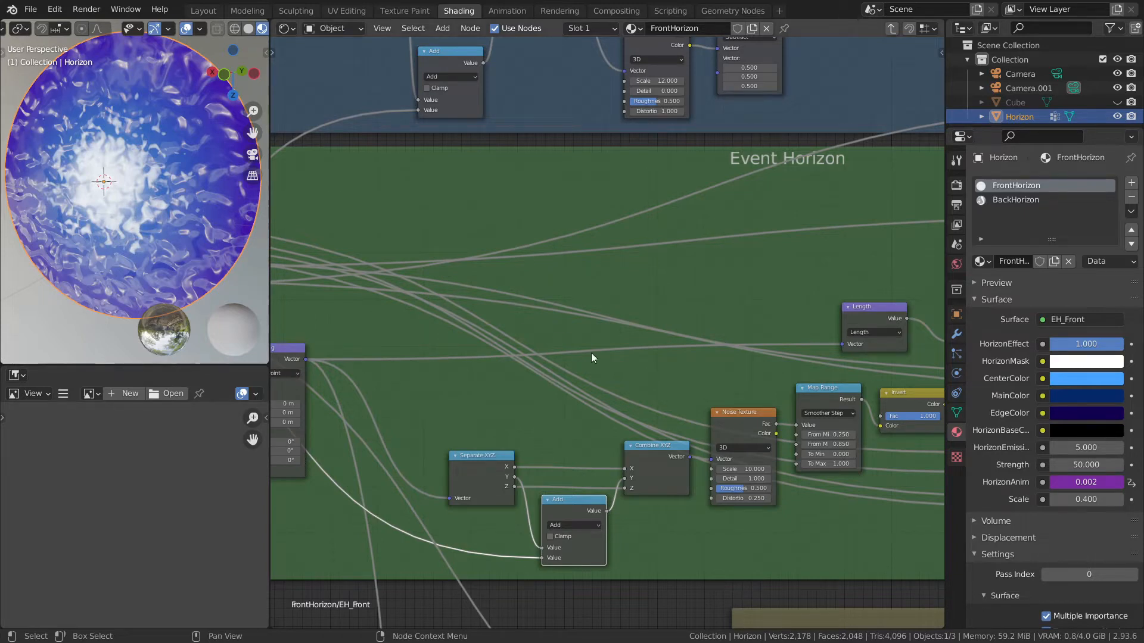
Trace the Event Horizon noise chain through Noise Texture, Map Range, Invert and Mix, and back to its Mapping and Texture Coordinate nodes.
{"action": "middle_click_drag", "start_coordinate": [594, 343], "coordinate": [489, 292]}
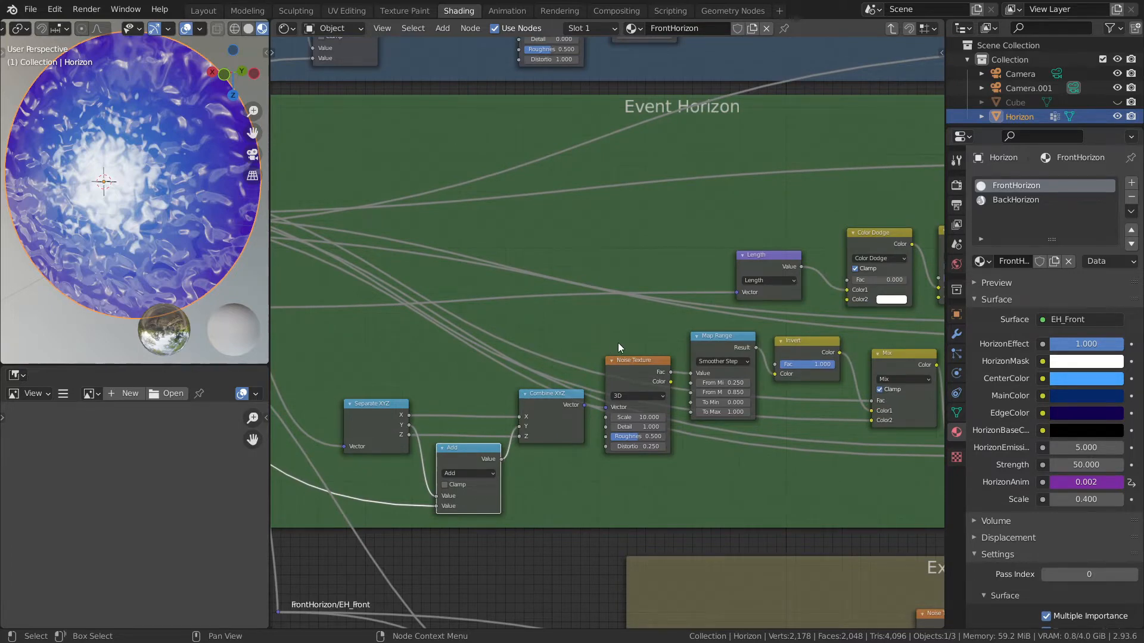
{"action": "middle_click_drag", "start_coordinate": [617, 342], "coordinate": [602, 337]}
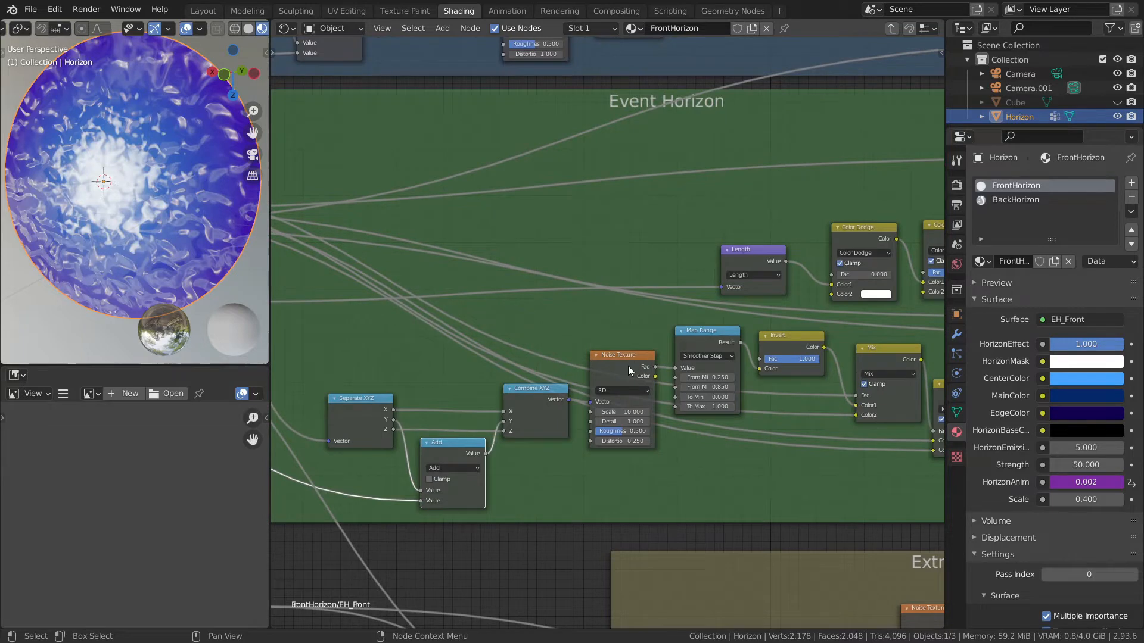
{"action": "scroll", "coordinate": [684, 427], "scroll_direction": "up", "scroll_amount": 2}
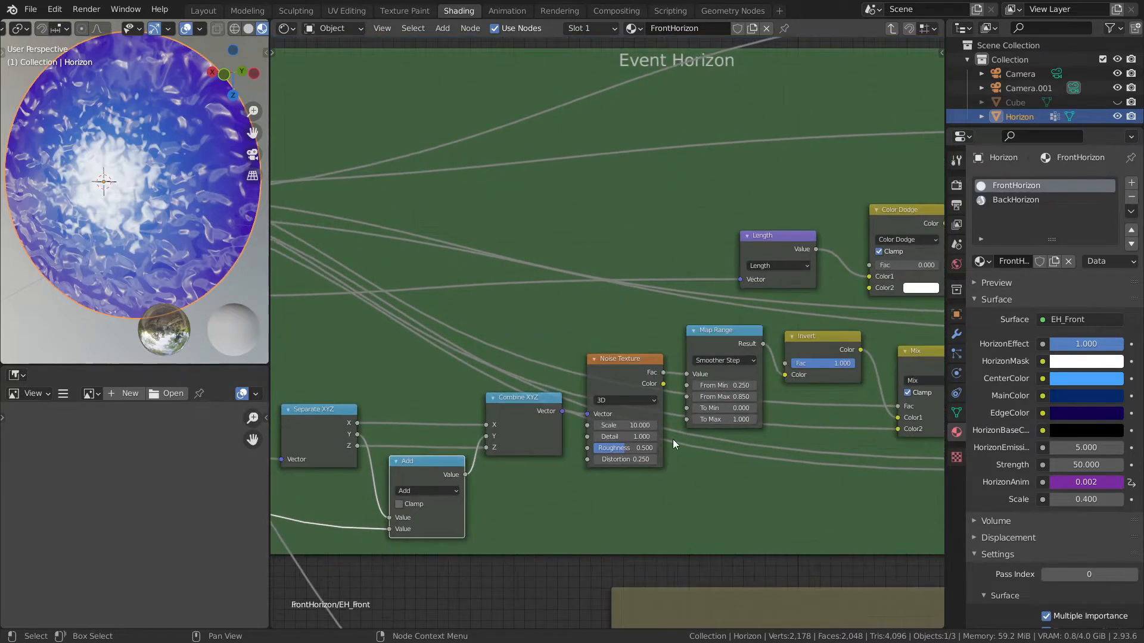
{"action": "scroll", "coordinate": [609, 395], "scroll_direction": "down", "scroll_amount": 1}
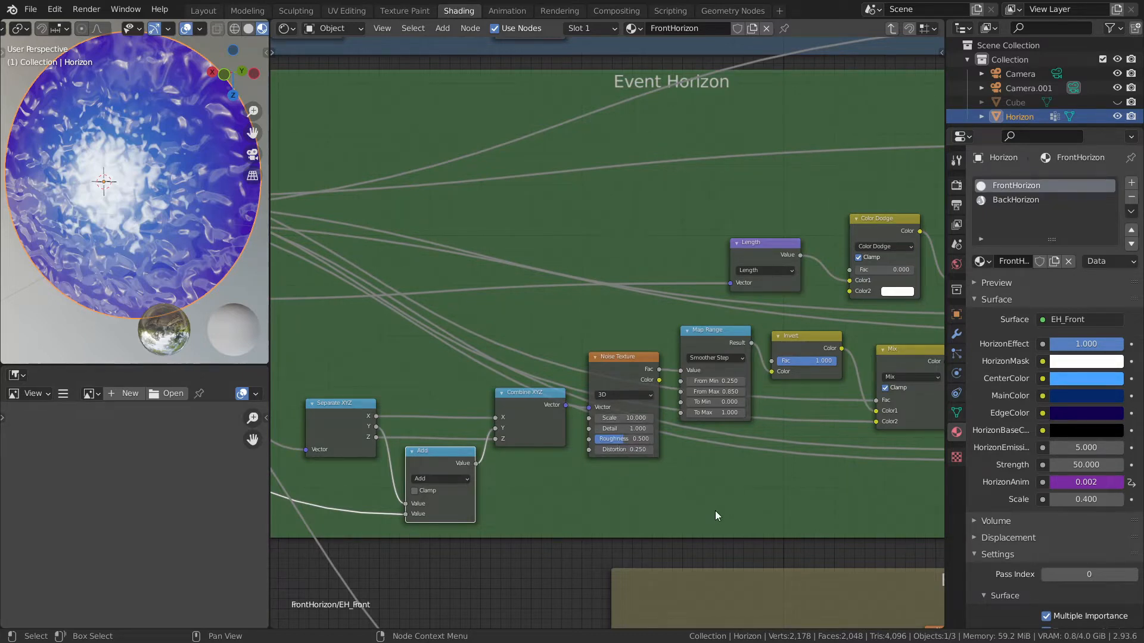
{"action": "middle_click_drag", "start_coordinate": [776, 402], "coordinate": [698, 388]}
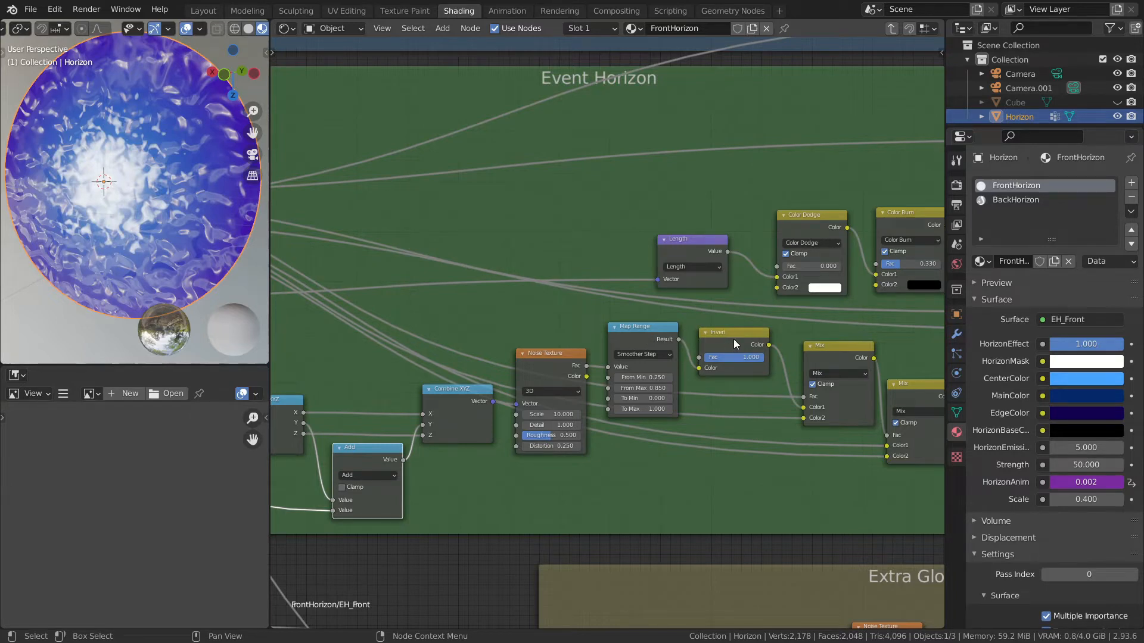
{"action": "middle_click_drag", "start_coordinate": [734, 344], "coordinate": [701, 340]}
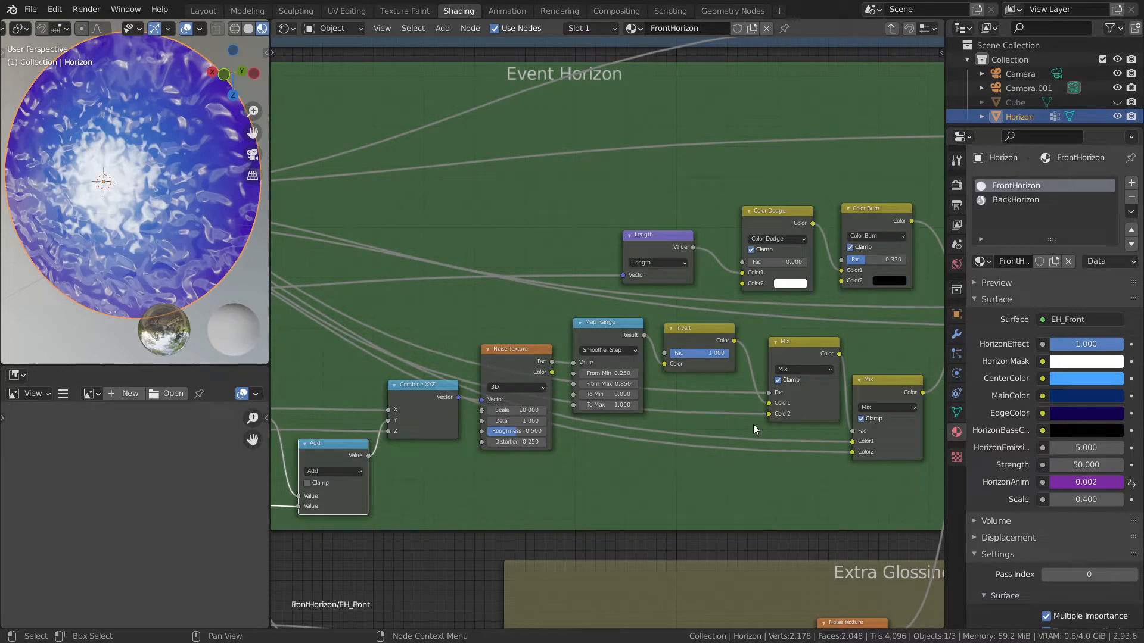
{"action": "middle_click_drag", "start_coordinate": [526, 457], "coordinate": [703, 436]}
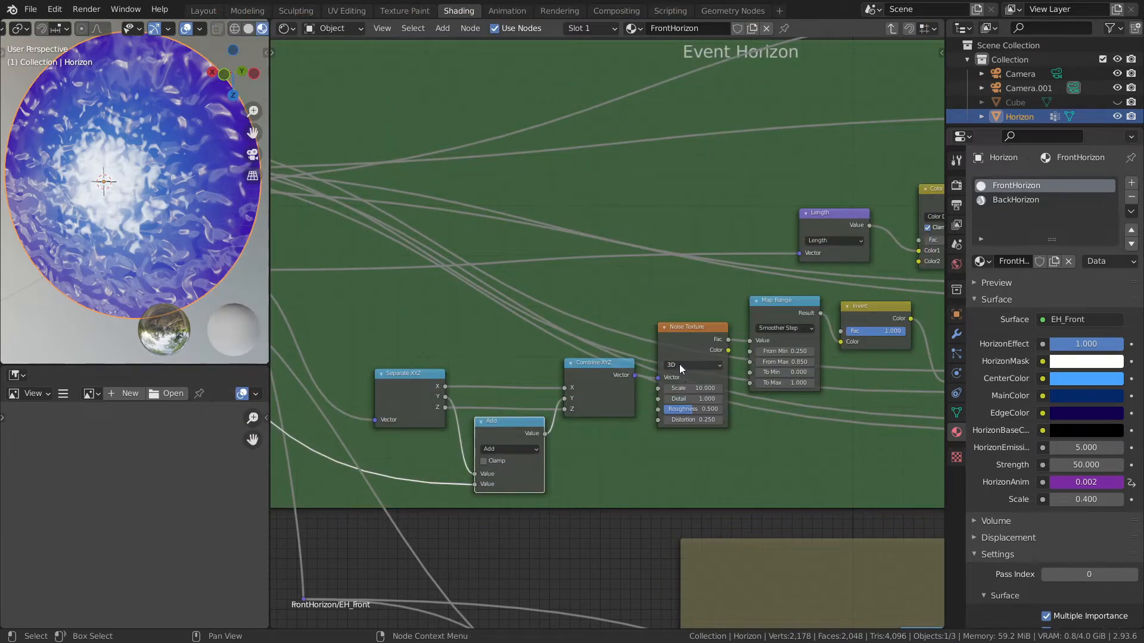
{"action": "middle_click_drag", "start_coordinate": [485, 296], "coordinate": [507, 330]}
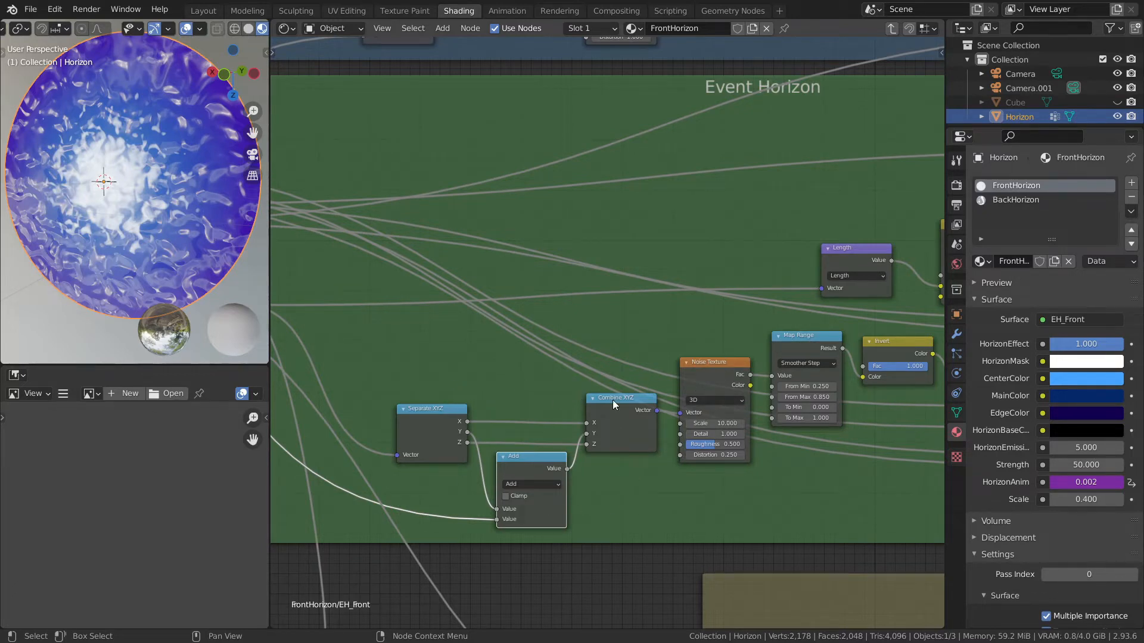
{"action": "middle_click_drag", "start_coordinate": [400, 351], "coordinate": [652, 369]}
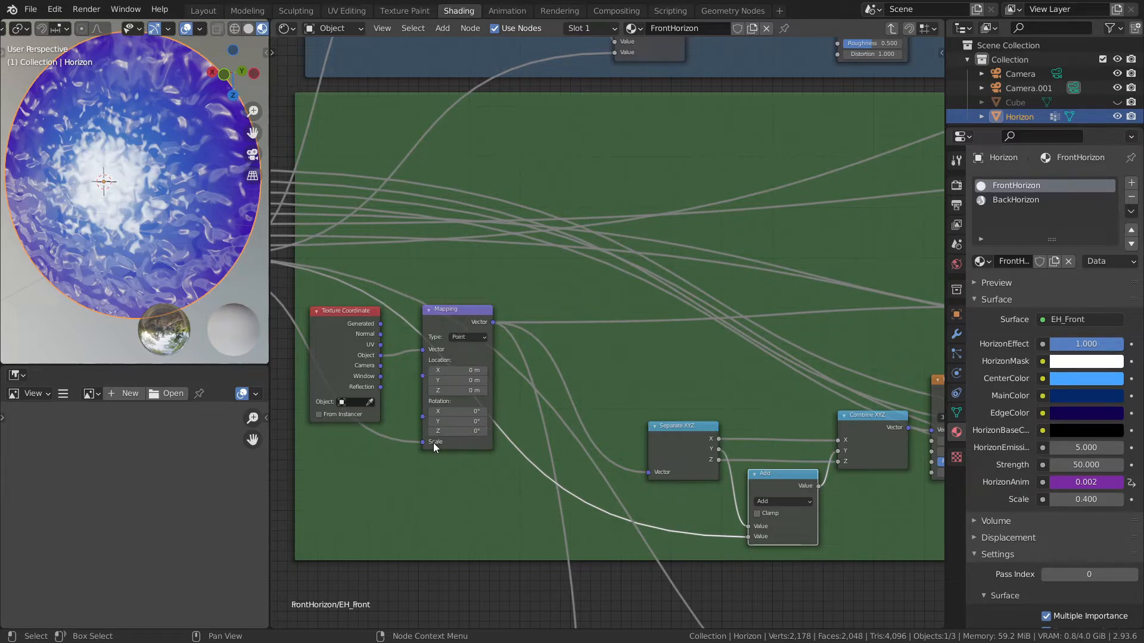
{"action": "scroll", "coordinate": [413, 448], "scroll_direction": "down", "scroll_amount": 2}
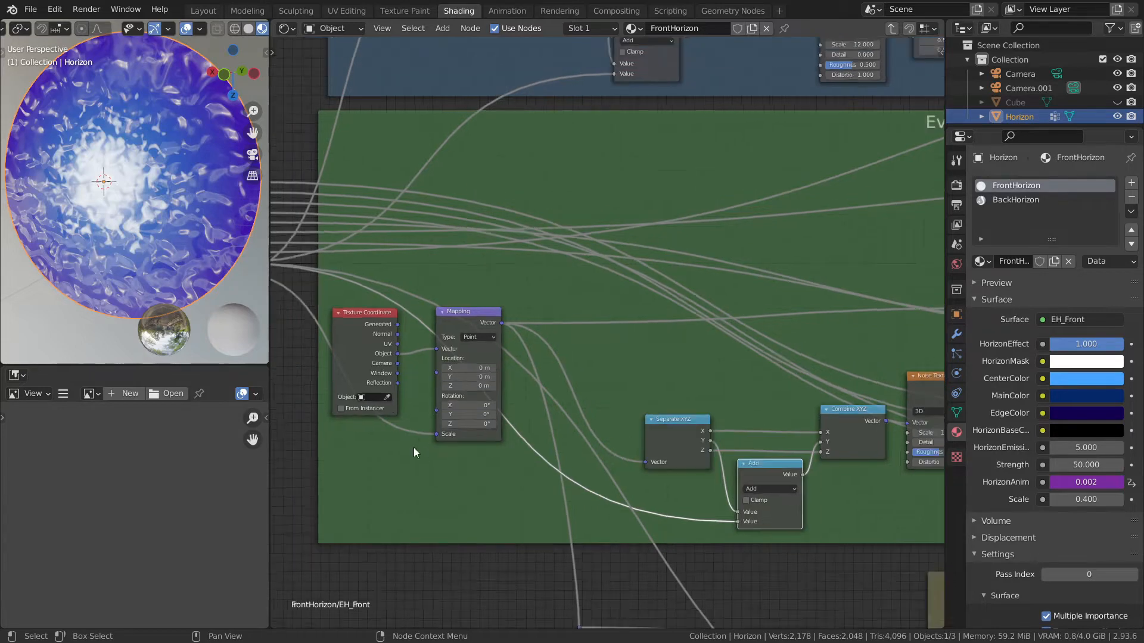
{"action": "middle_click_drag", "start_coordinate": [413, 448], "coordinate": [543, 449]}
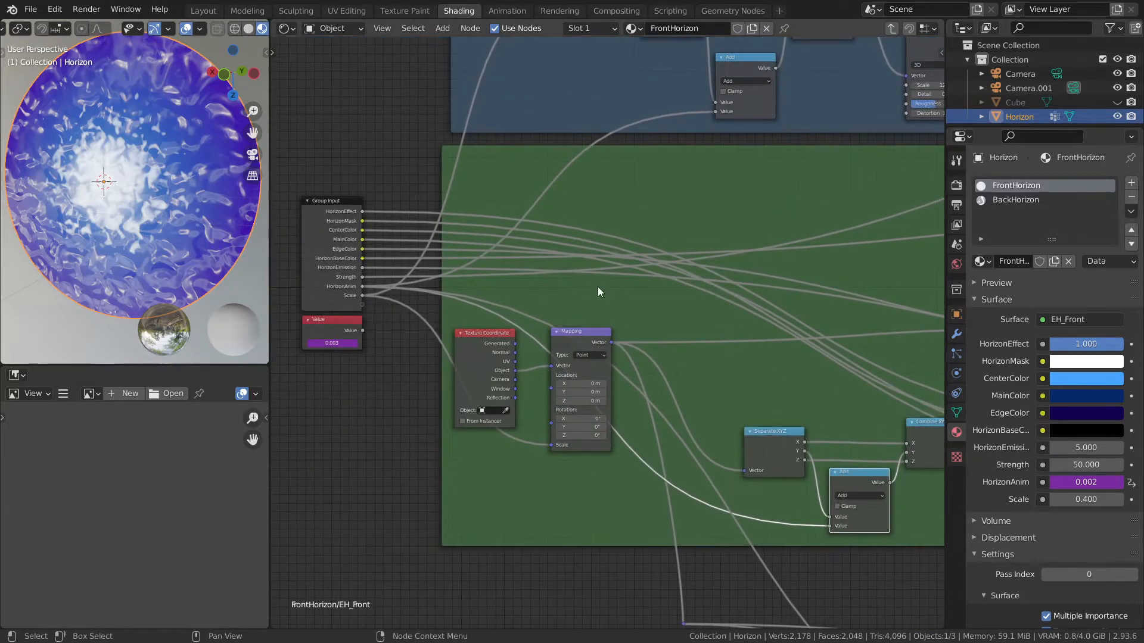
Examine the Glossy BSDF, Fresnel, Bump, Add and Subtract nodes in the Extra Glossines frame.
{"action": "middle_click_drag", "start_coordinate": [598, 287], "coordinate": [830, 296]}
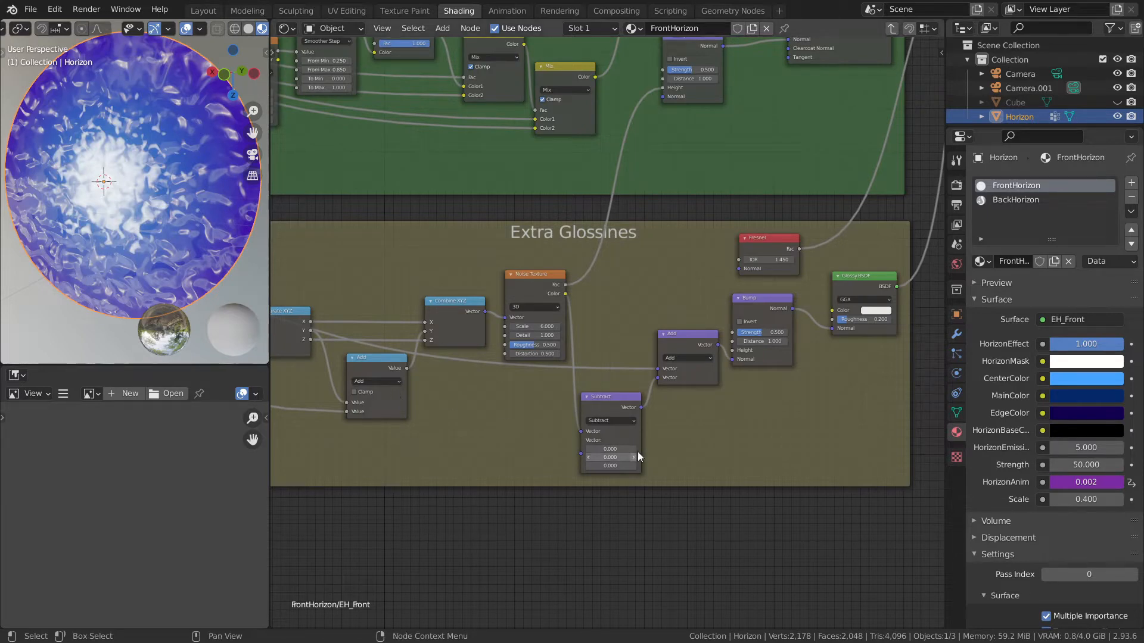
{"action": "scroll", "coordinate": [848, 367], "scroll_direction": "up", "scroll_amount": 4}
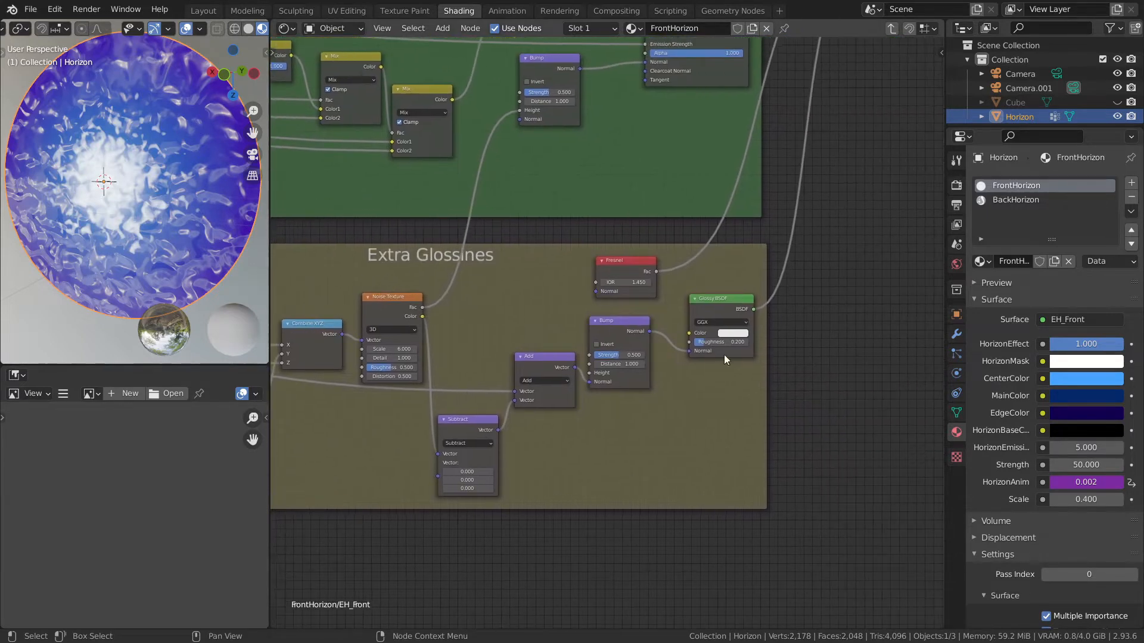
{"action": "scroll", "coordinate": [768, 300], "scroll_direction": "up", "scroll_amount": 1}
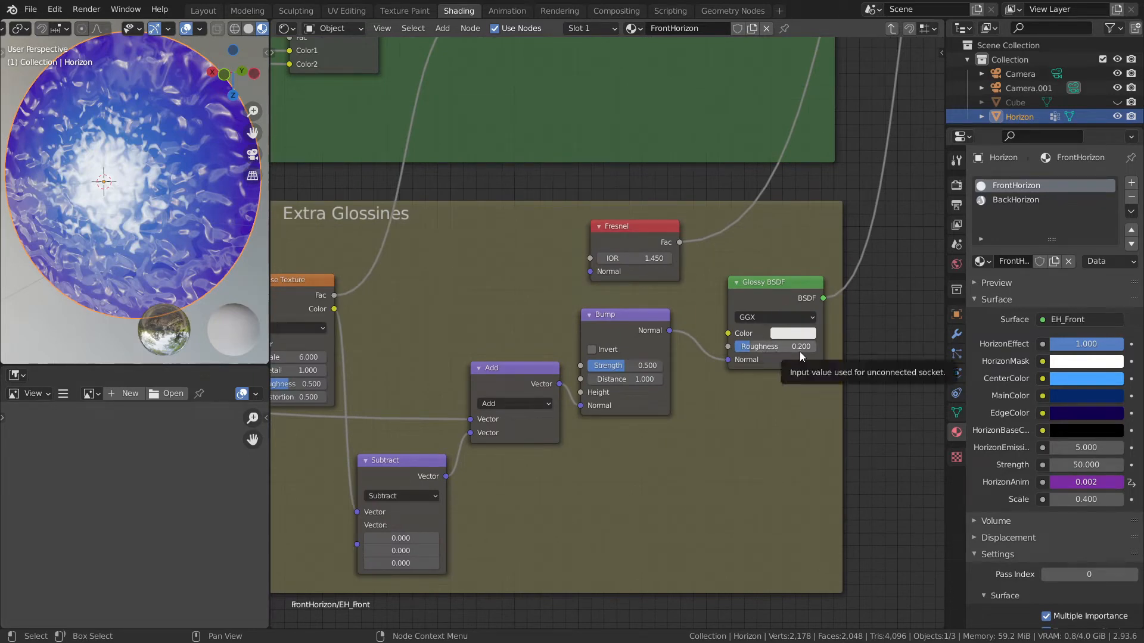
{"action": "middle_click_drag", "start_coordinate": [606, 357], "coordinate": [690, 353]}
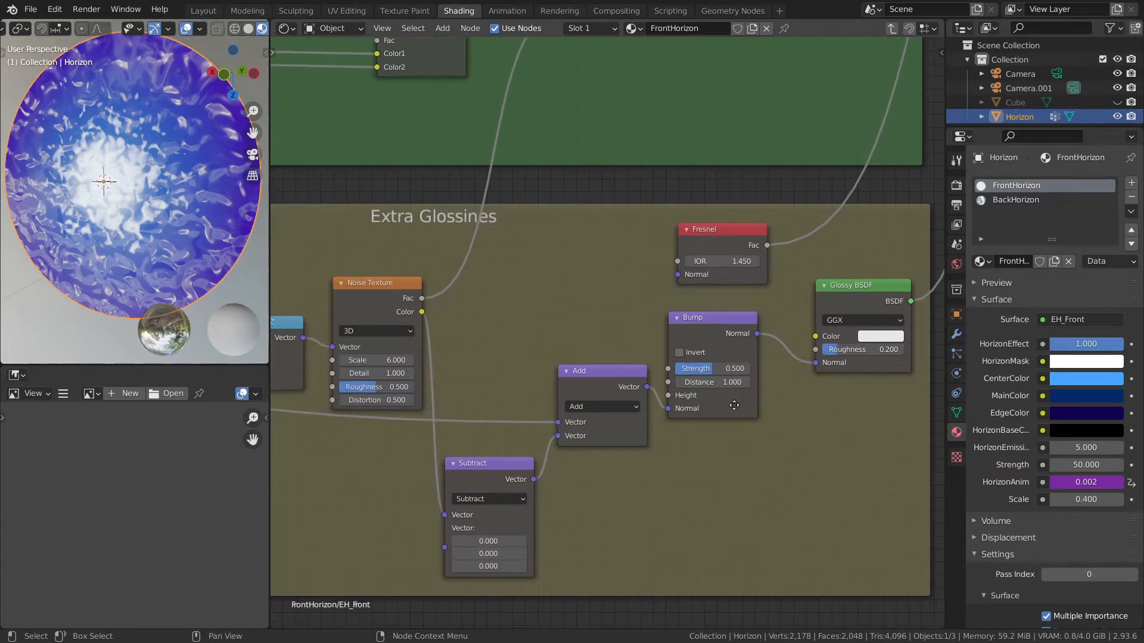
{"action": "scroll", "coordinate": [690, 353], "scroll_direction": "down", "scroll_amount": 1}
{"action": "scroll", "coordinate": [691, 346], "scroll_direction": "down", "scroll_amount": 1}
{"action": "middle_click_drag", "start_coordinate": [603, 388], "coordinate": [676, 408]}
{"action": "scroll", "coordinate": [651, 371], "scroll_direction": "down", "scroll_amount": 3}
{"action": "middle_click_drag", "start_coordinate": [686, 280], "coordinate": [645, 318]}
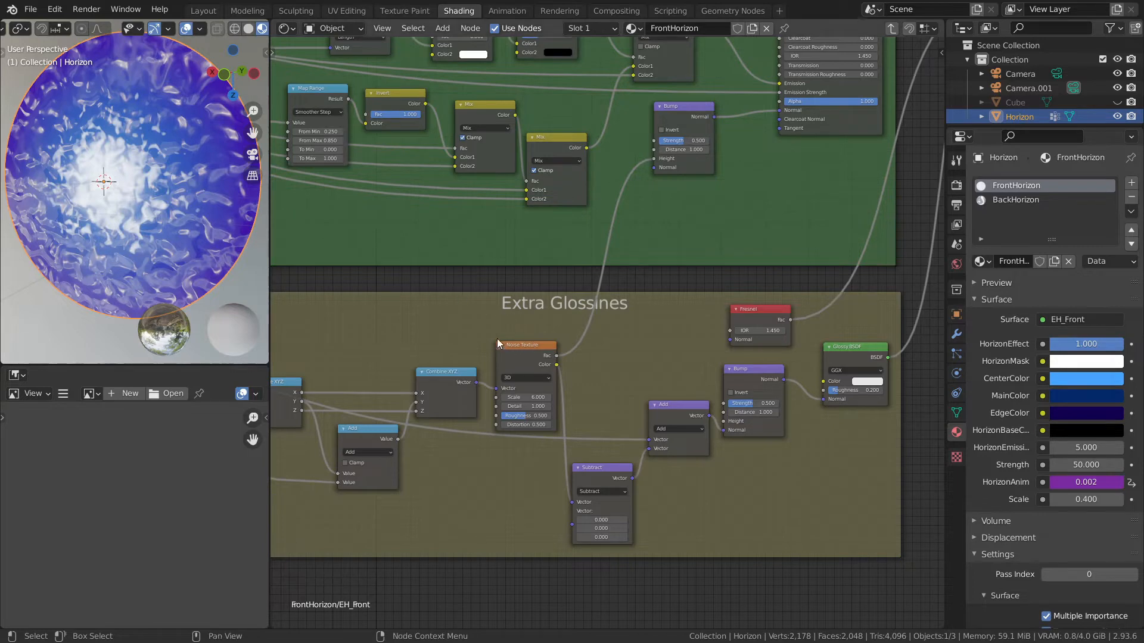
Trace the inputs of the Separate XYZ and Add nodes in the Extra Glossines frame and inspect the HorizonAnim driver expression.
{"action": "middle_click_drag", "start_coordinate": [497, 338], "coordinate": [744, 335]}
{"action": "middle_click_drag", "start_coordinate": [522, 353], "coordinate": [488, 334]}
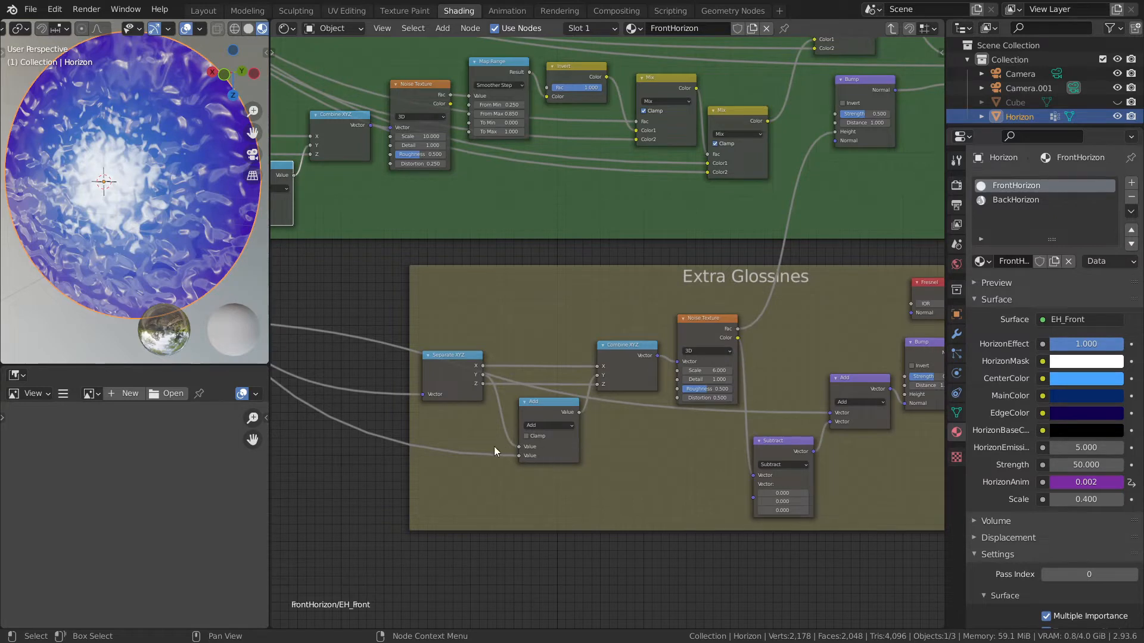
{"action": "middle_click_drag", "start_coordinate": [495, 445], "coordinate": [563, 463]}
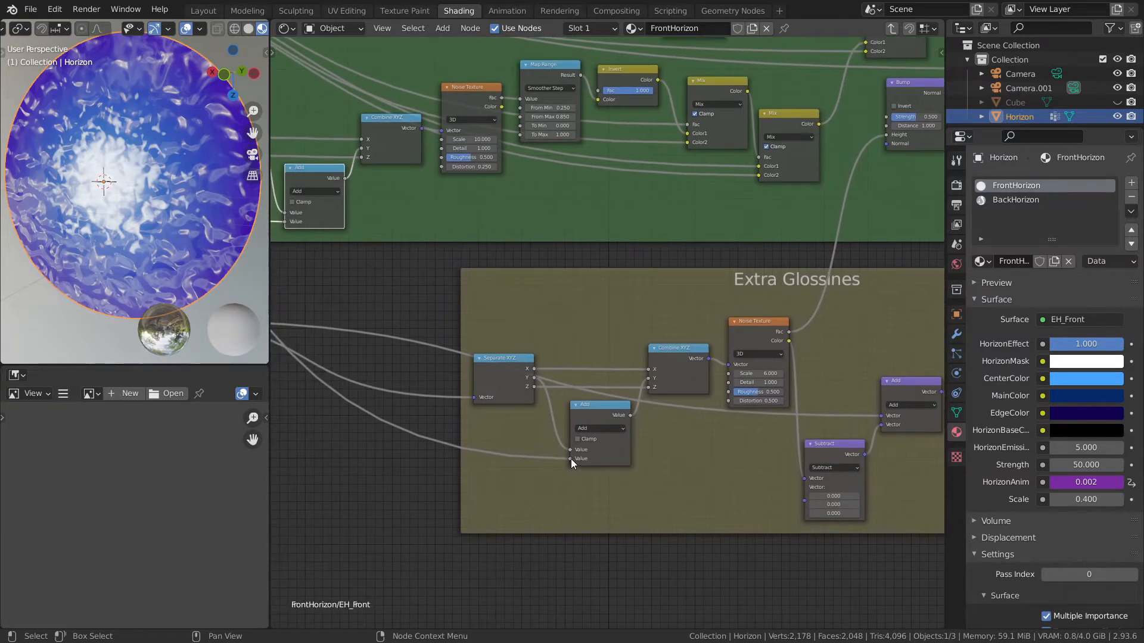
{"action": "middle_click_drag", "start_coordinate": [440, 271], "coordinate": [600, 298]}
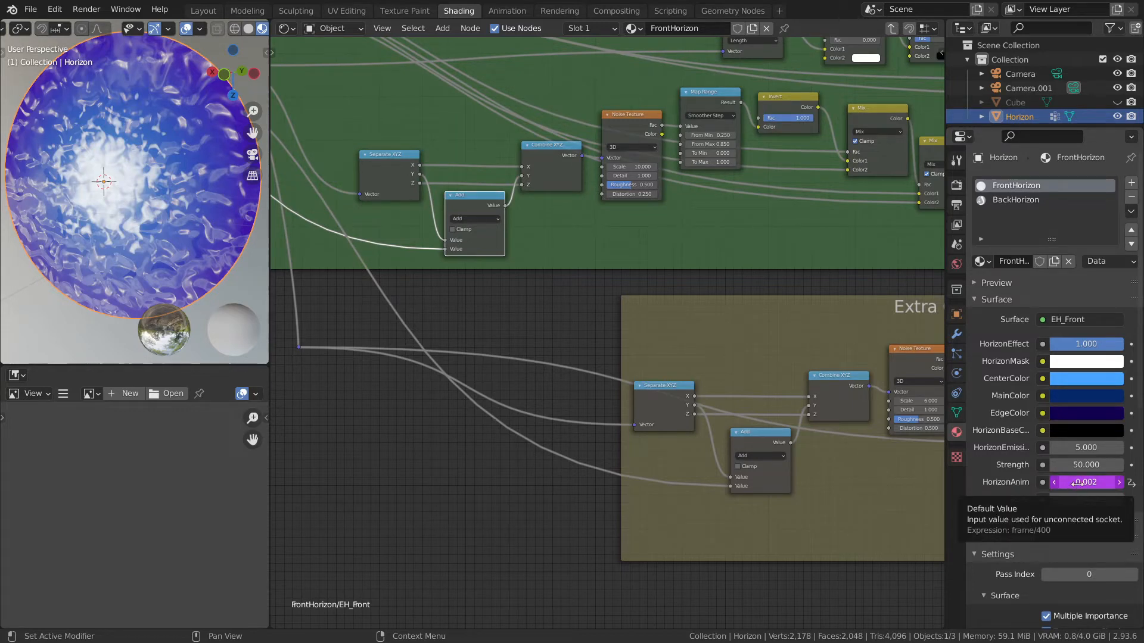
{"action": "left_click", "coordinate": [1077, 488]}
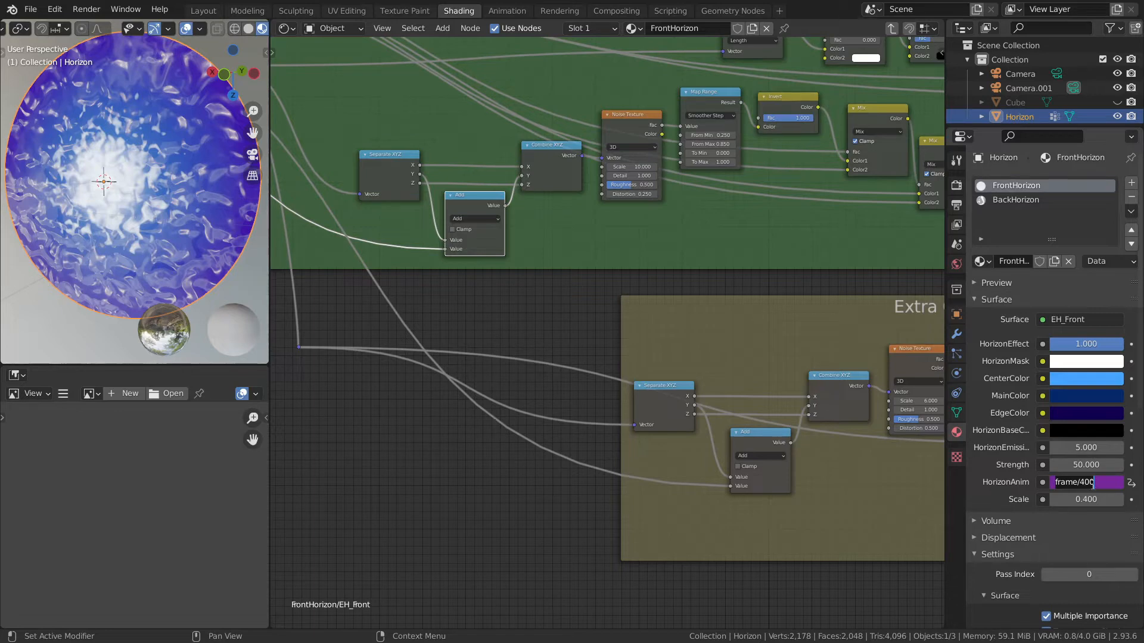
{"action": "key", "text": "Return"}
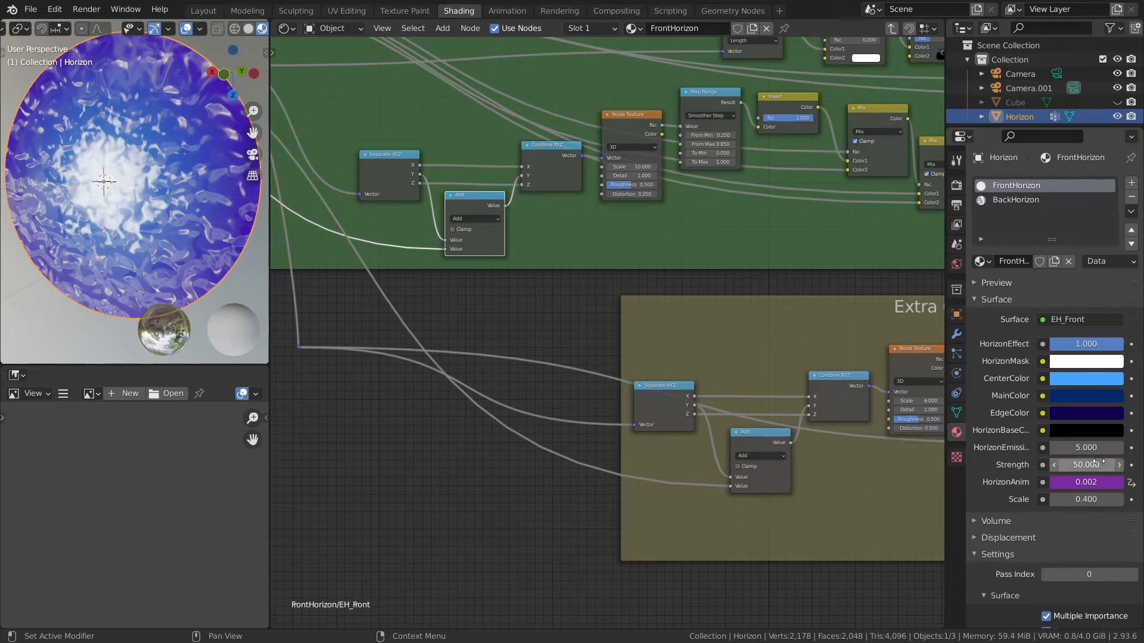
Follow the Extra Glossines chain from the Noise Texture through Subtract, Add and Bump to the Glossy BSDF, Fresnel and Mix Shader.
{"action": "middle_click_drag", "start_coordinate": [827, 356], "coordinate": [482, 289]}
{"action": "scroll", "coordinate": [553, 320], "scroll_direction": "up", "scroll_amount": 1}
{"action": "scroll", "coordinate": [570, 322], "scroll_direction": "up", "scroll_amount": 1}
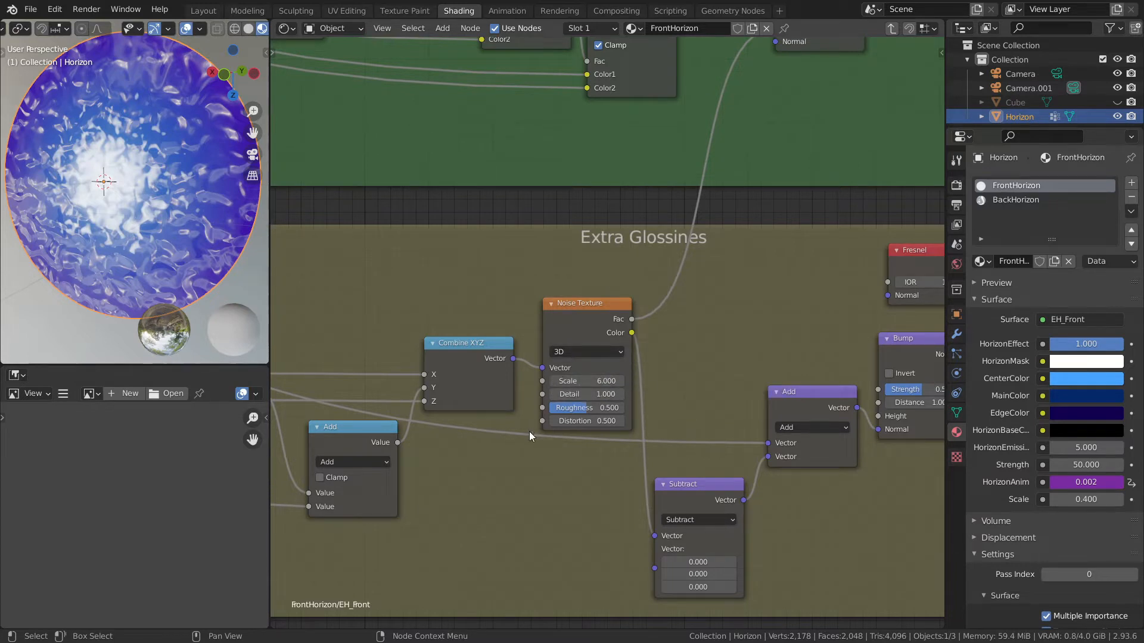
{"action": "middle_click_drag", "start_coordinate": [516, 454], "coordinate": [653, 475]}
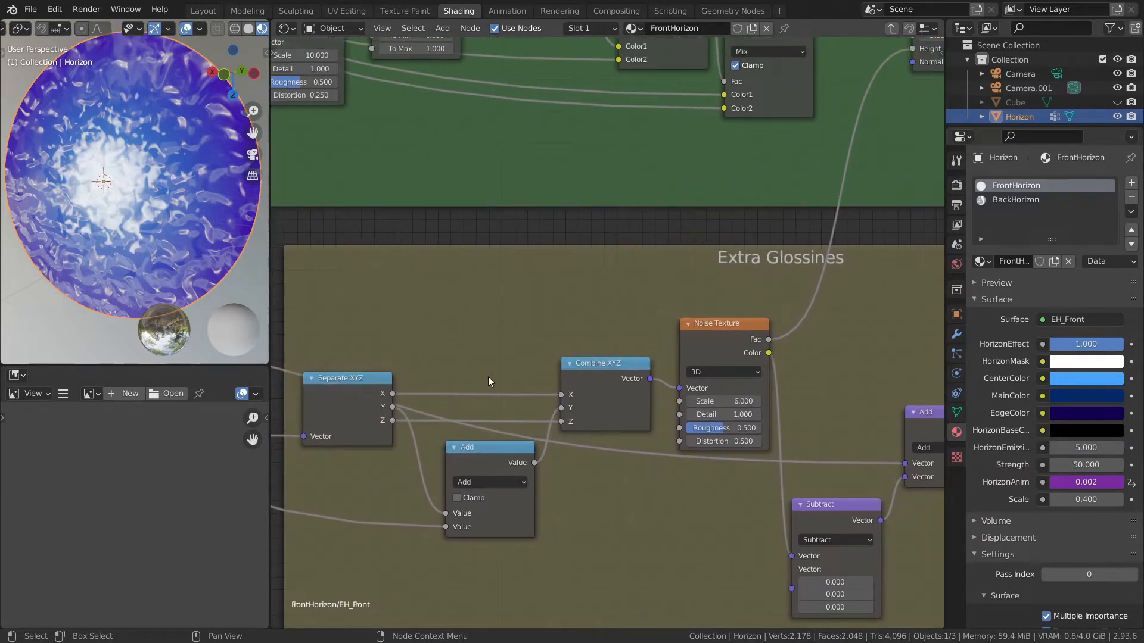
{"action": "middle_click_drag", "start_coordinate": [702, 467], "coordinate": [580, 485]}
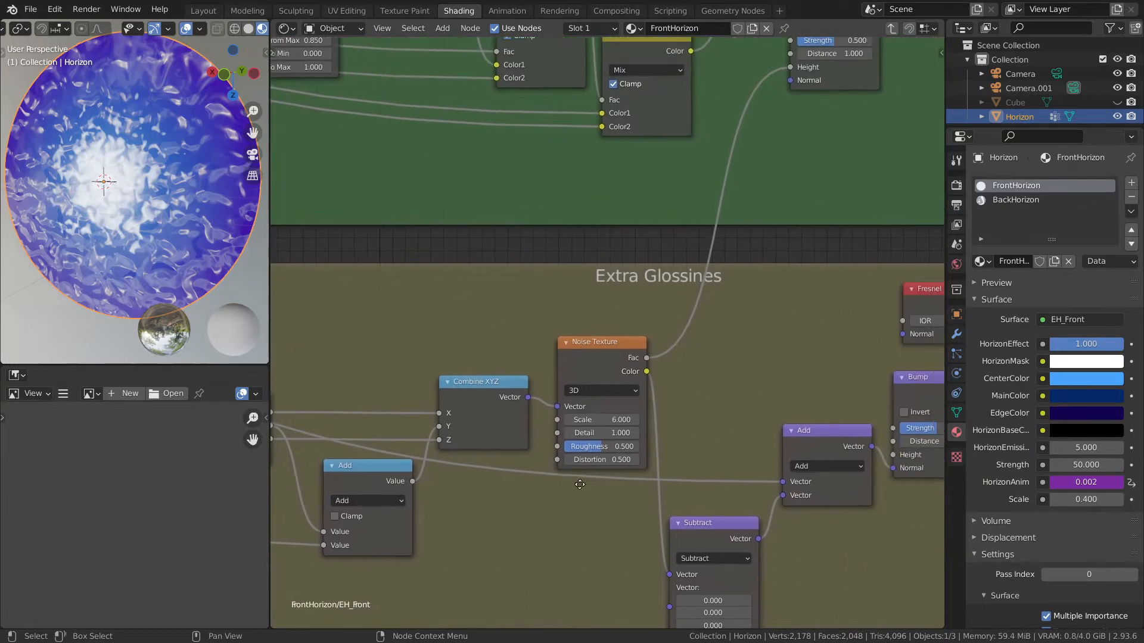
{"action": "scroll", "coordinate": [781, 355], "scroll_direction": "down", "scroll_amount": 3}
{"action": "middle_click_drag", "start_coordinate": [873, 325], "coordinate": [665, 321]}
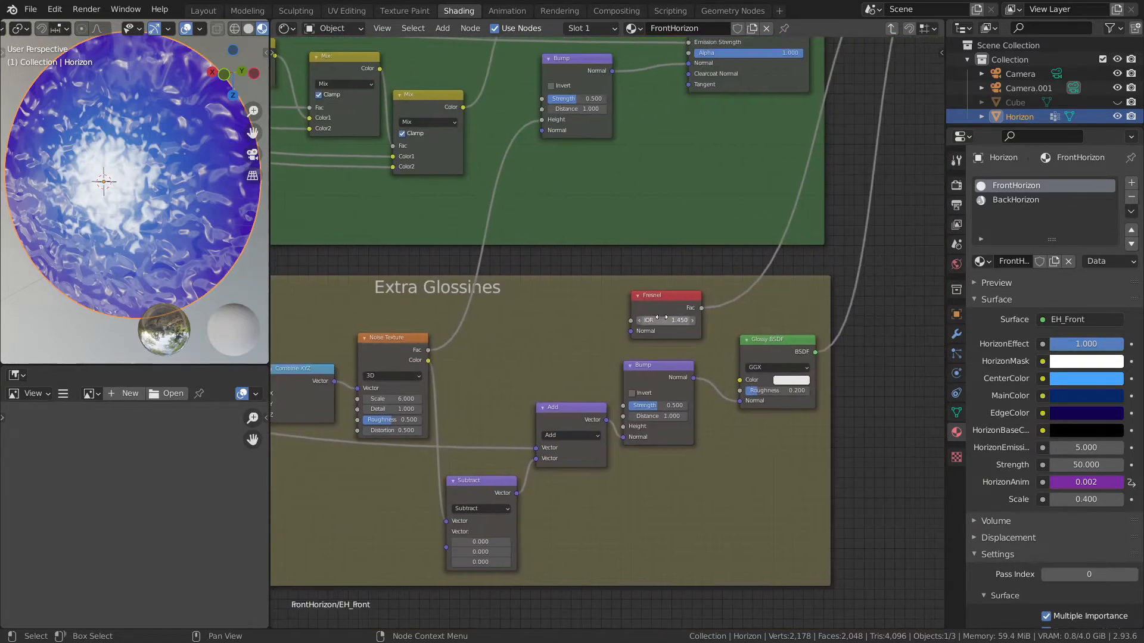
{"action": "scroll", "coordinate": [613, 309], "scroll_direction": "down", "scroll_amount": 3}
{"action": "middle_click_drag", "start_coordinate": [632, 211], "coordinate": [466, 402]}
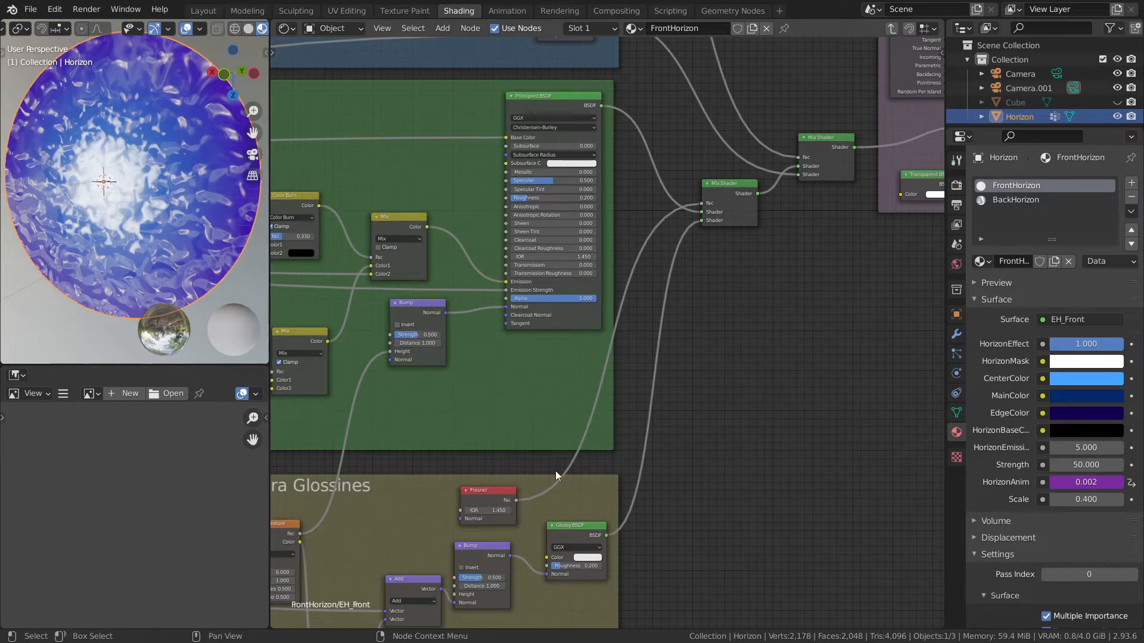
Examine the Center Light Mask frame's Mix, Map Range, Invert, Color Burn, Color Dodge and Length nodes, plus CenterGlowEmission.
{"action": "scroll", "coordinate": [467, 211], "scroll_direction": "down", "scroll_amount": 4}
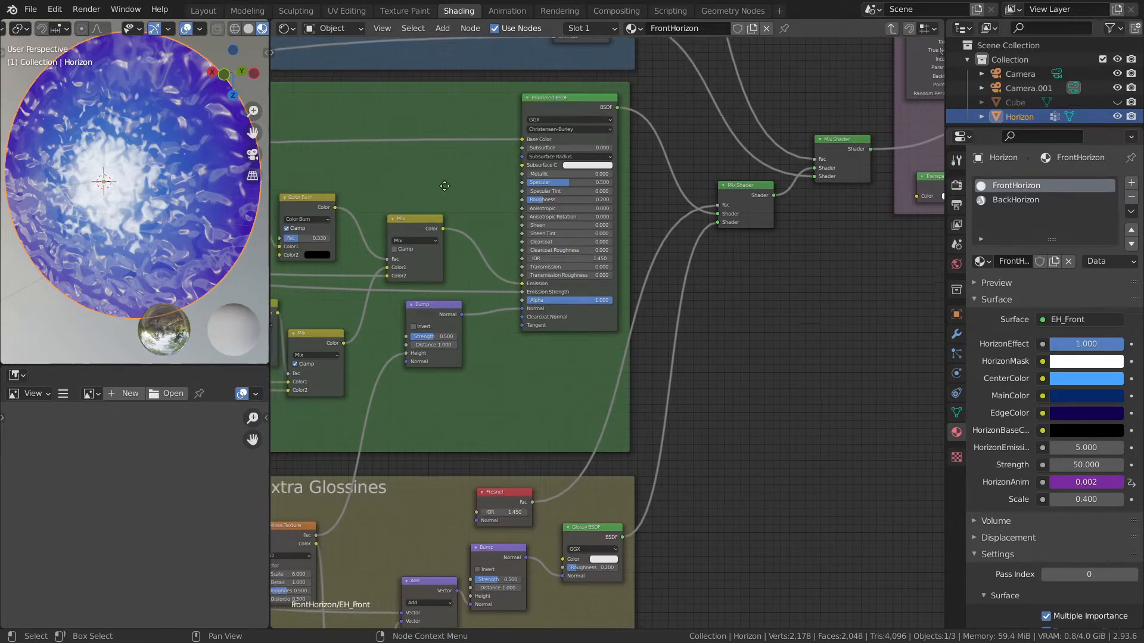
{"action": "scroll", "coordinate": [536, 231], "scroll_direction": "down", "scroll_amount": 2}
{"action": "scroll", "coordinate": [586, 232], "scroll_direction": "down", "scroll_amount": 3}
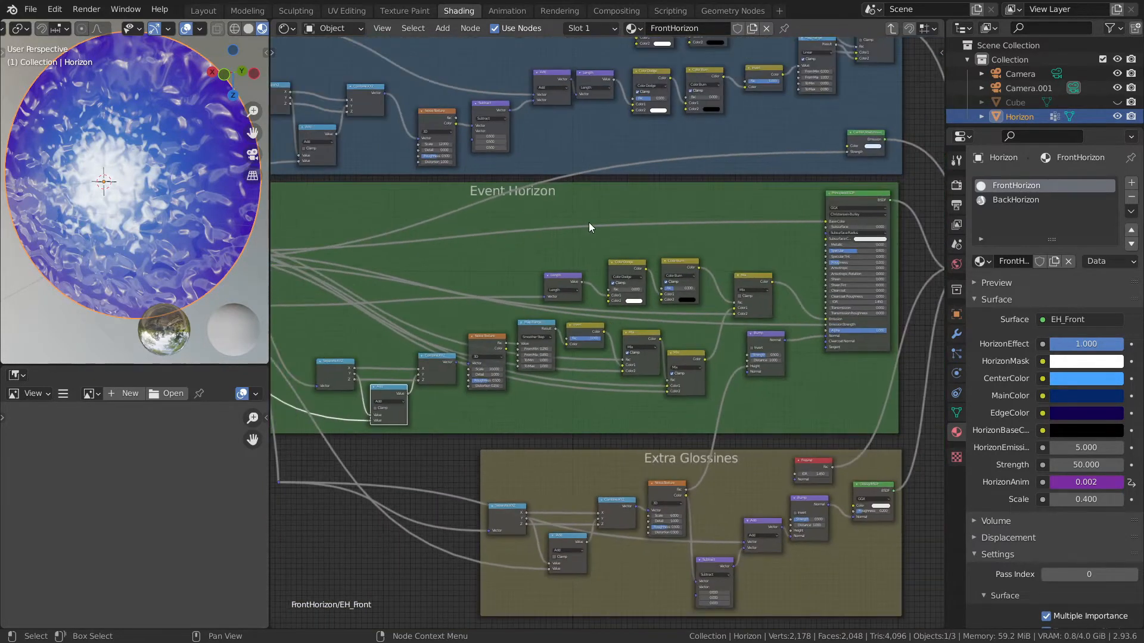
{"action": "middle_click_drag", "start_coordinate": [582, 217], "coordinate": [650, 375]}
{"action": "scroll", "coordinate": [656, 289], "scroll_direction": "up", "scroll_amount": 1}
{"action": "scroll", "coordinate": [656, 289], "scroll_direction": "up", "scroll_amount": 1}
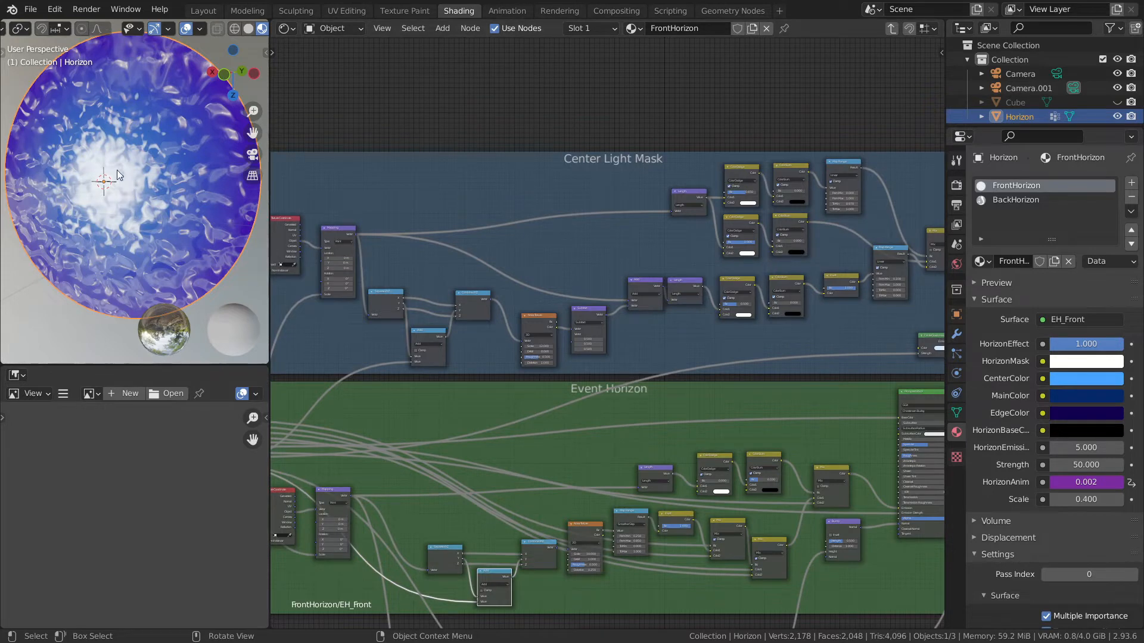
{"action": "scroll", "coordinate": [697, 320], "scroll_direction": "up", "scroll_amount": 3}
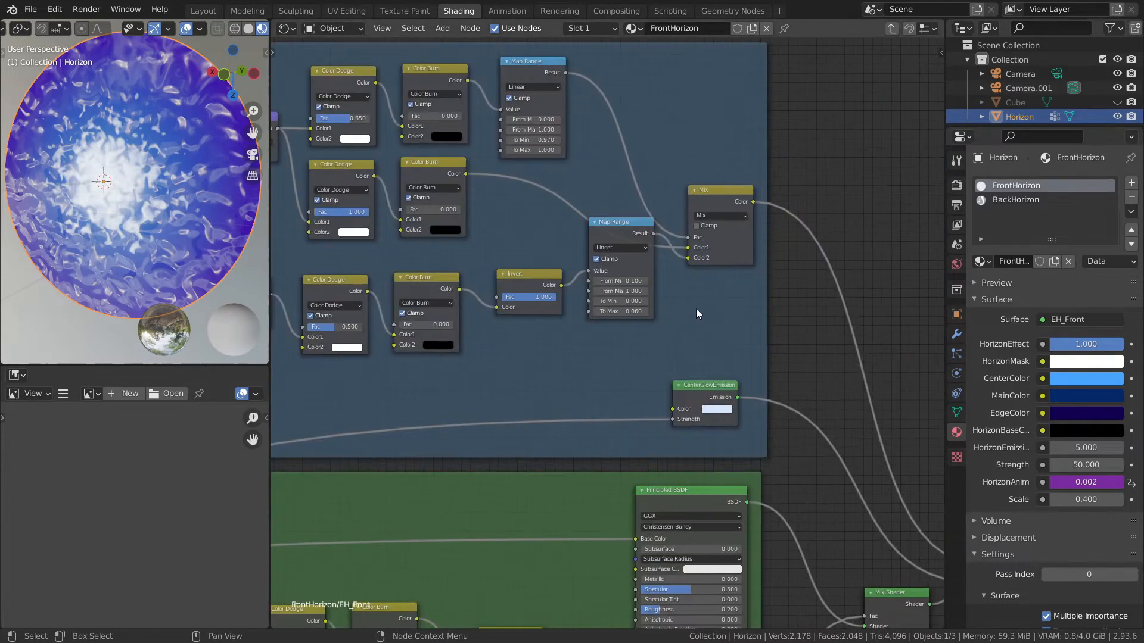
{"action": "middle_click_drag", "start_coordinate": [696, 308], "coordinate": [580, 352]}
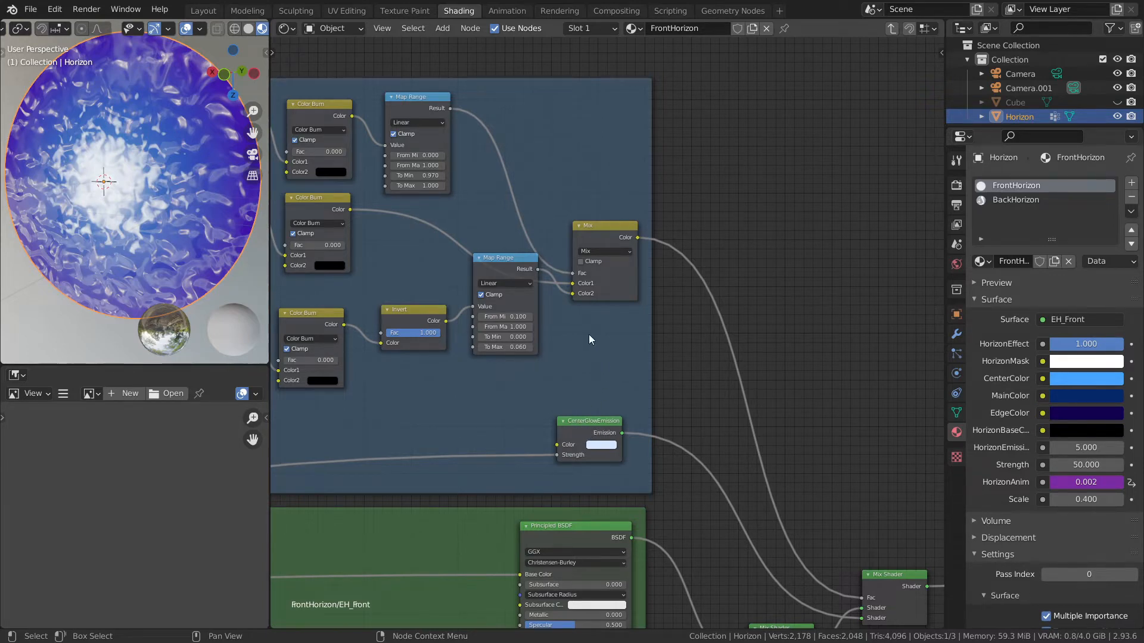
{"action": "middle_click_drag", "start_coordinate": [588, 338], "coordinate": [632, 369]}
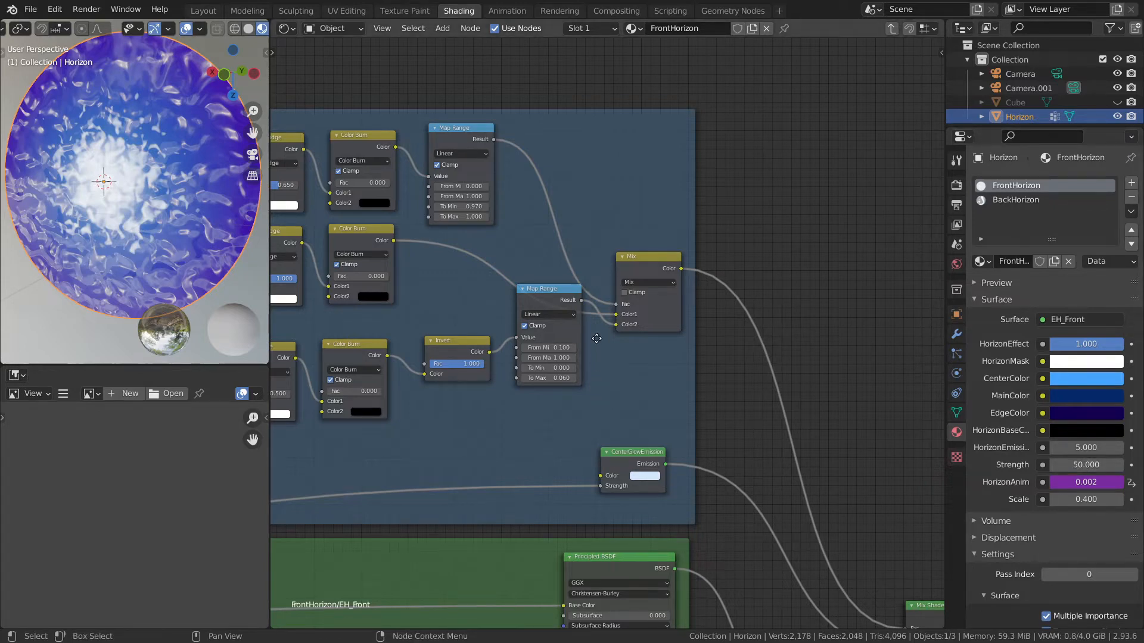
{"action": "middle_click_drag", "start_coordinate": [596, 338], "coordinate": [842, 387]}
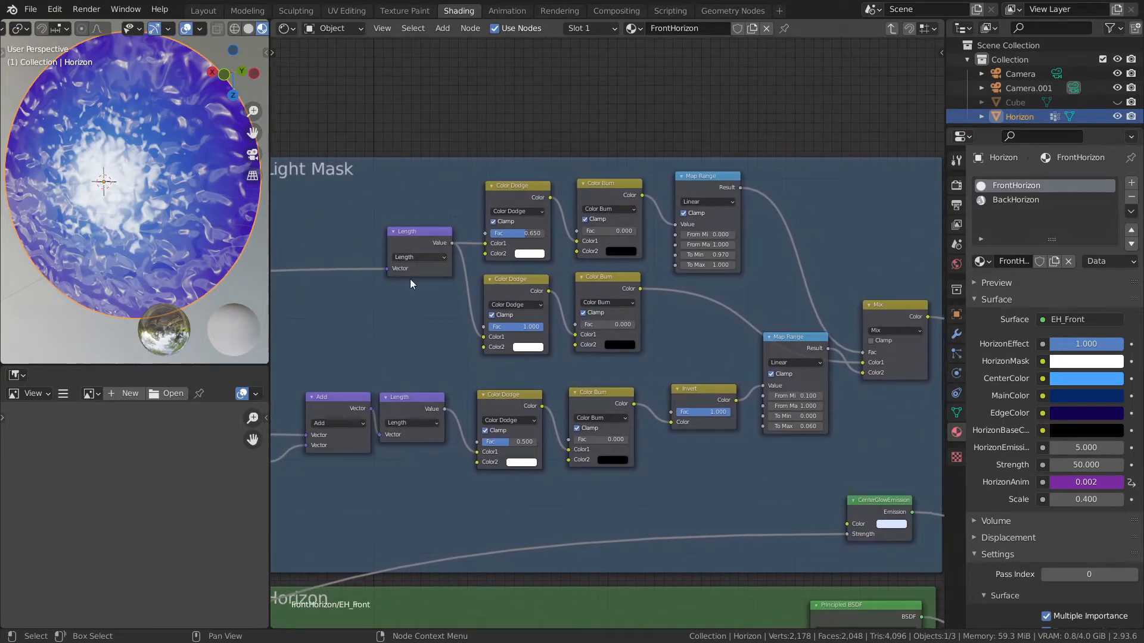
{"action": "middle_click_drag", "start_coordinate": [818, 302], "coordinate": [735, 295]}
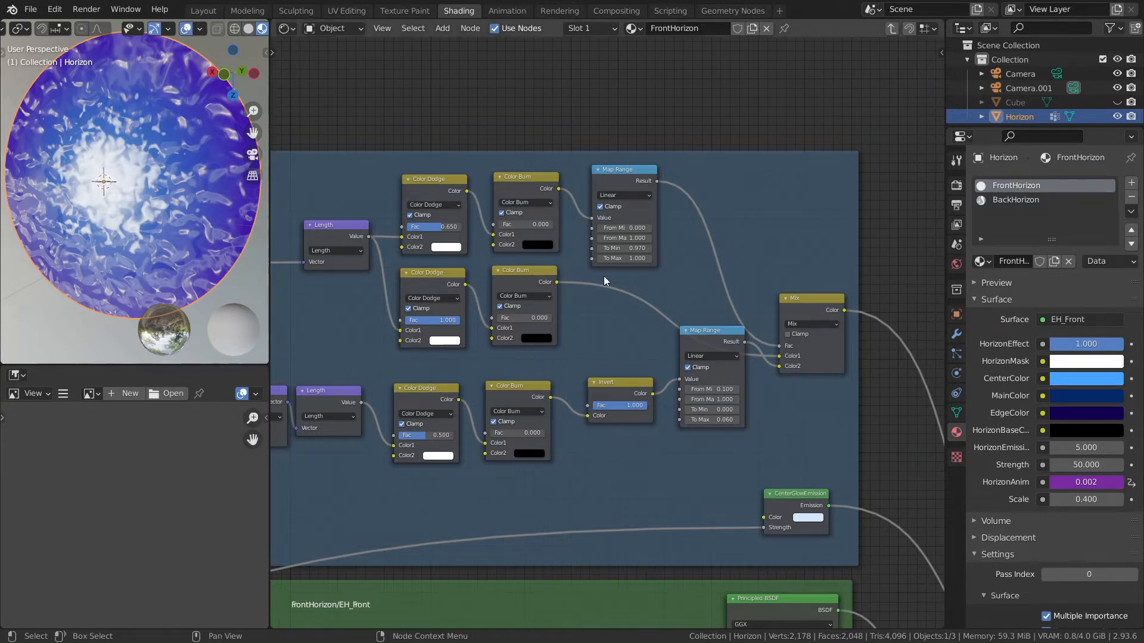
{"action": "middle_click_drag", "start_coordinate": [603, 277], "coordinate": [659, 259]}
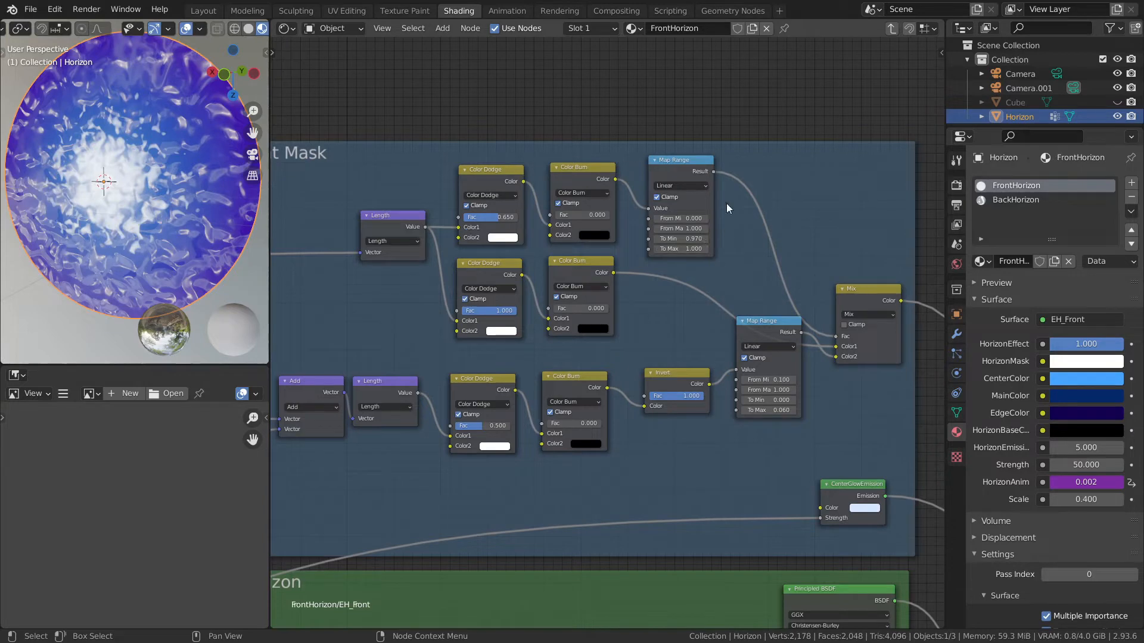
{"action": "middle_click_drag", "start_coordinate": [686, 303], "coordinate": [757, 296]}
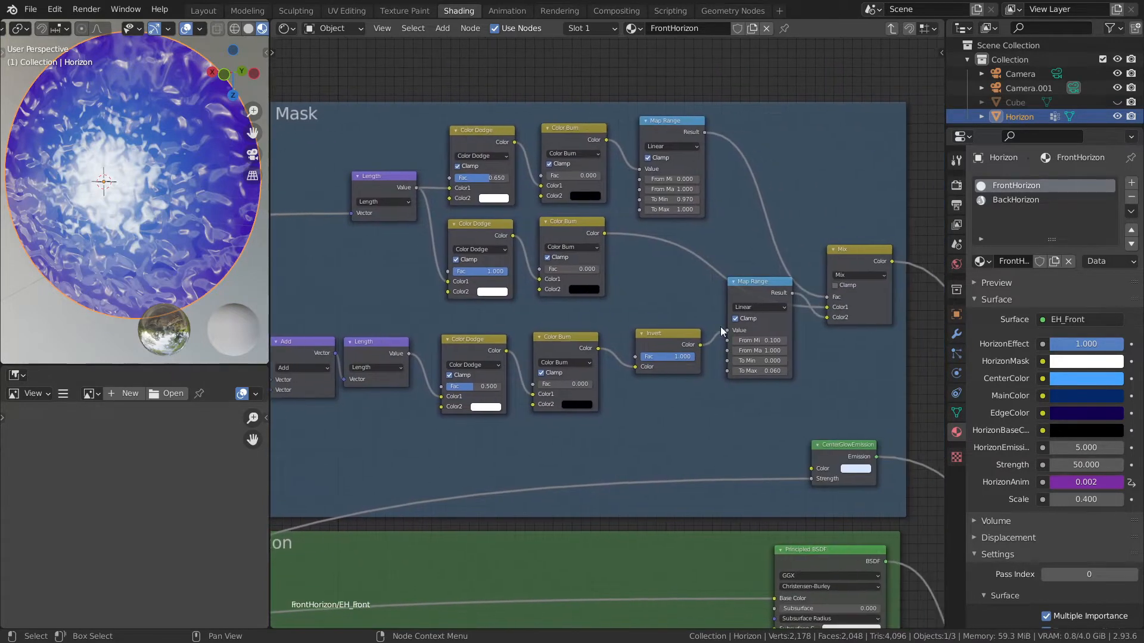
{"action": "left_click_drag", "start_coordinate": [721, 331], "coordinate": [723, 331]}
Trace the Center Light Mask noise chain back to its Mapping and Texture Coordinate nodes and the Scale input.
{"action": "middle_click_drag", "start_coordinate": [646, 417], "coordinate": [855, 370]}
{"action": "scroll", "coordinate": [620, 382], "scroll_direction": "down", "scroll_amount": 3}
{"action": "middle_click_drag", "start_coordinate": [571, 386], "coordinate": [754, 378]}
{"action": "middle_click_drag", "start_coordinate": [387, 258], "coordinate": [569, 254]}
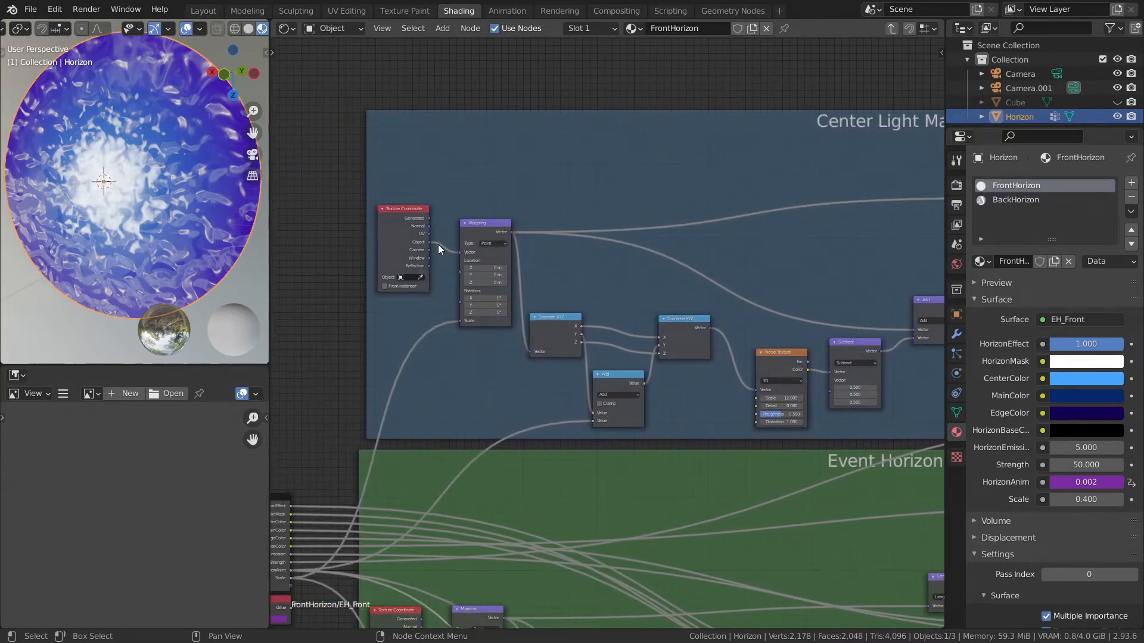
{"action": "scroll", "coordinate": [438, 245], "scroll_direction": "up", "scroll_amount": 3}
{"action": "mouse_move", "coordinate": [375, 235]}
{"action": "middle_mouse_down"}
{"action": "mouse_move", "coordinate": [314, 201]}
{"action": "mouse_move", "coordinate": [377, 213]}
{"action": "middle_mouse_up"}
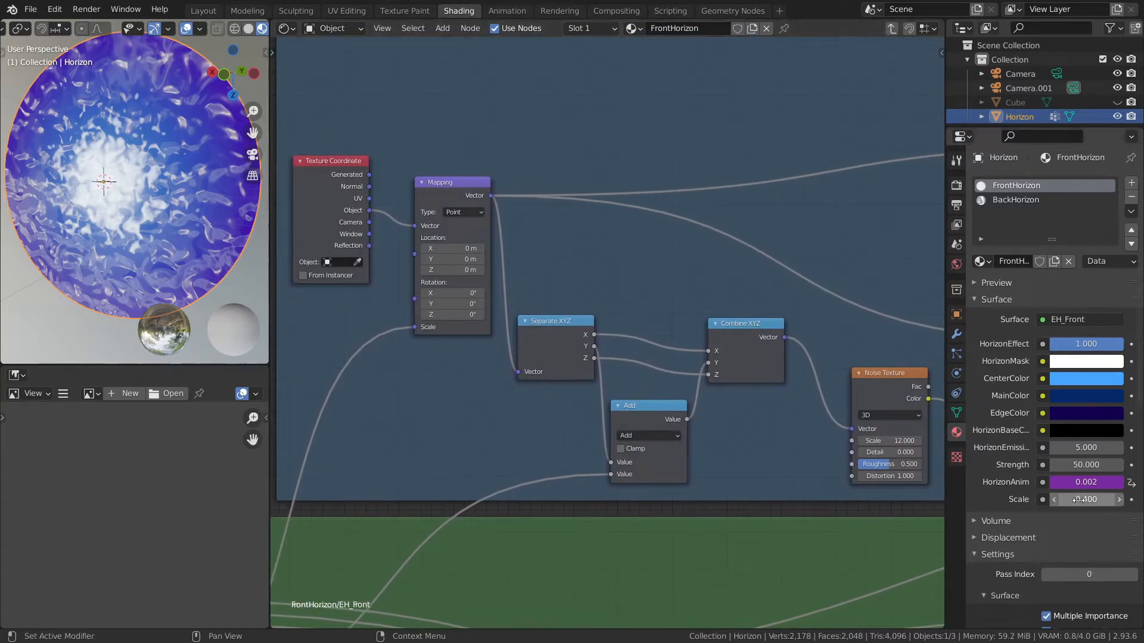
Slightly reposition the Noise Texture node feeding the Subtract node in the Center Light Mask frame.
{"action": "middle_click_drag", "start_coordinate": [657, 313], "coordinate": [515, 306]}
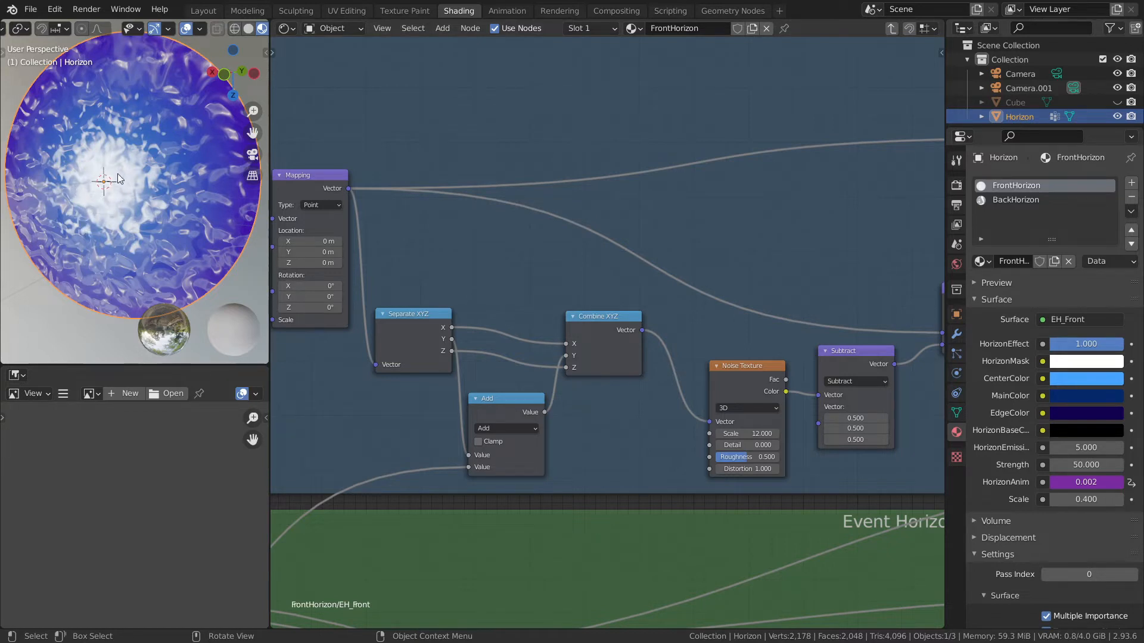
{"action": "middle_click_drag", "start_coordinate": [706, 403], "coordinate": [520, 370]}
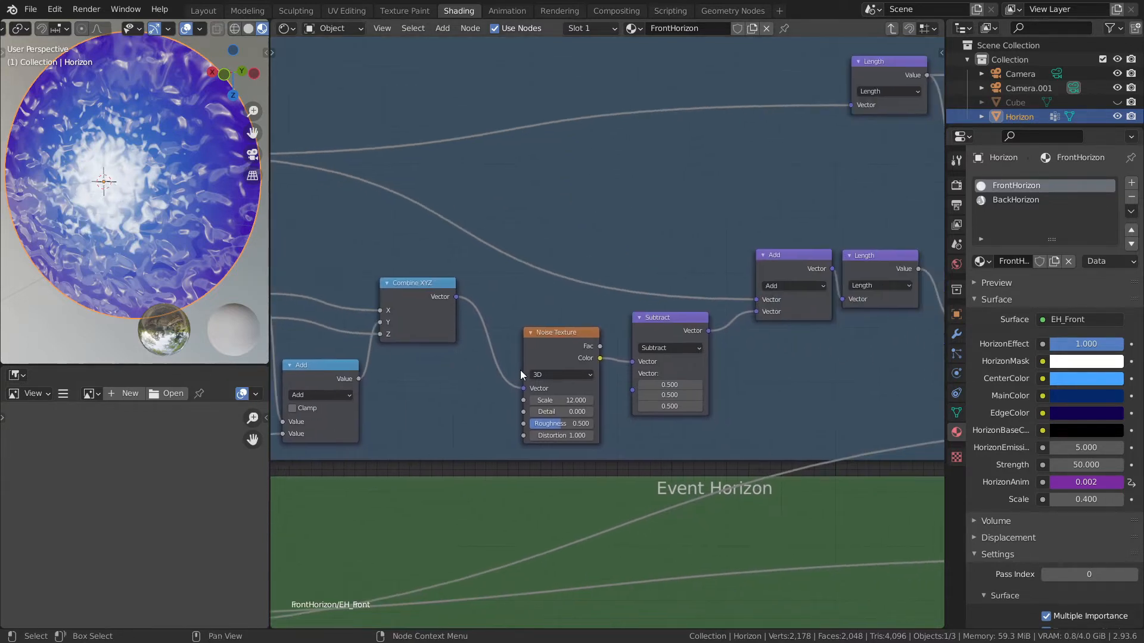
{"action": "left_click", "coordinate": [561, 374]}
{"action": "left_click_drag", "start_coordinate": [560, 337], "coordinate": [540, 326]}
Try a Fac of about 0.346 on the Color Dodge node of the noise-driven mask branch and restore it to 0.5.
{"action": "mouse_move", "coordinate": [694, 255]}
{"action": "middle_mouse_down"}
{"action": "mouse_move", "coordinate": [542, 283]}
{"action": "mouse_move", "coordinate": [552, 285]}
{"action": "mouse_move", "coordinate": [540, 320]}
{"action": "mouse_move", "coordinate": [702, 349]}
{"action": "mouse_move", "coordinate": [546, 287]}
{"action": "mouse_move", "coordinate": [477, 286]}
{"action": "mouse_move", "coordinate": [470, 363]}
{"action": "middle_mouse_up"}
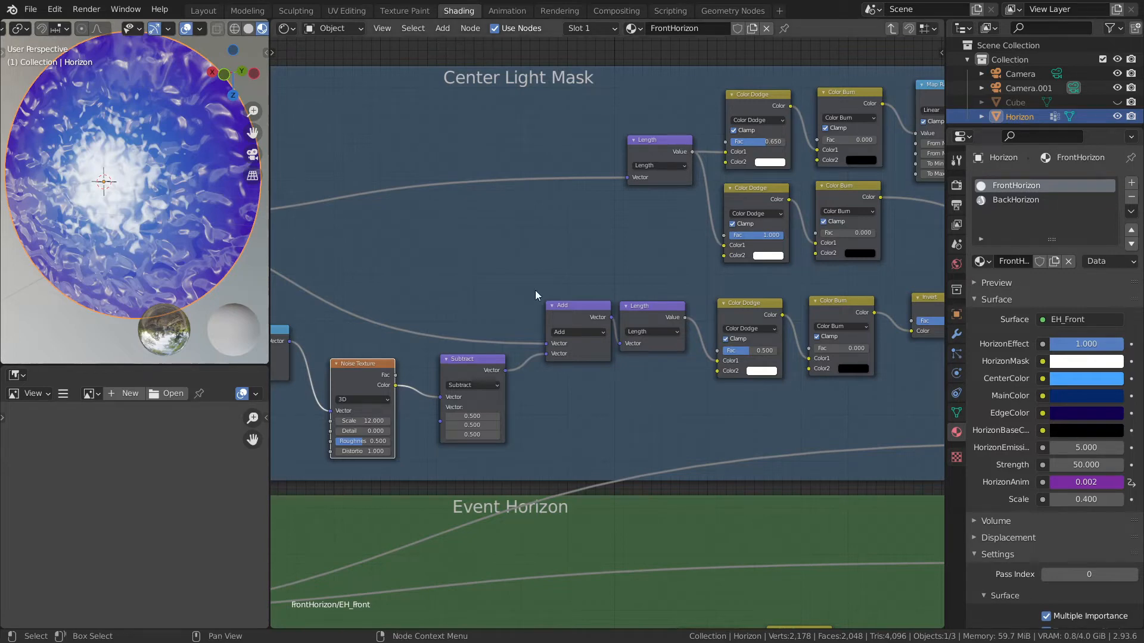
{"action": "middle_click_drag", "start_coordinate": [652, 274], "coordinate": [372, 284]}
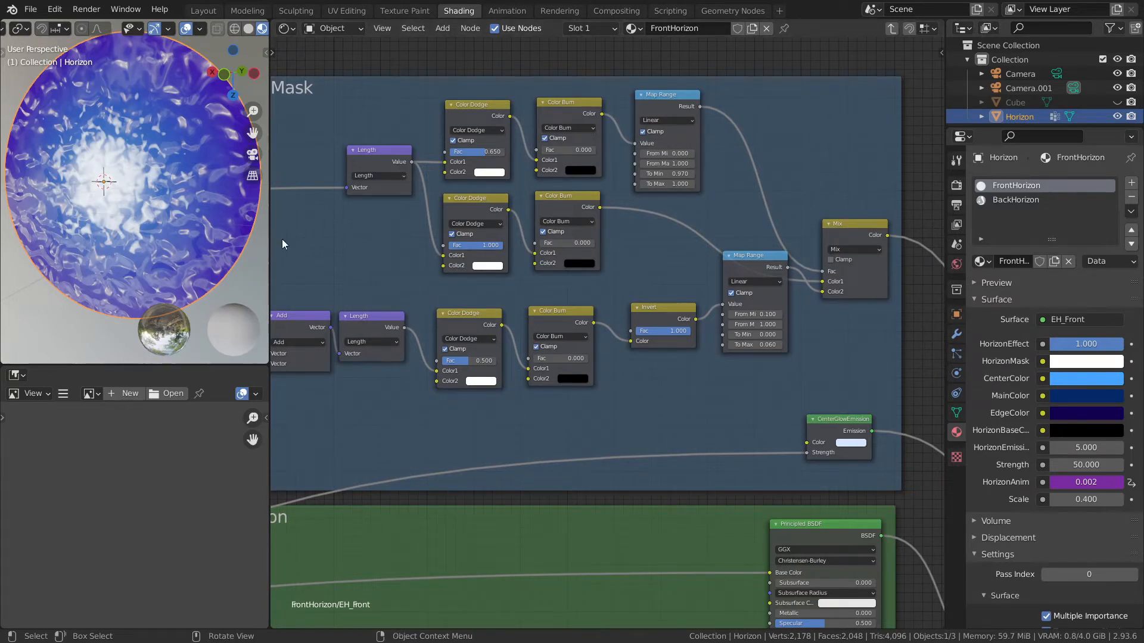
{"action": "mouse_move", "coordinate": [471, 360]}
{"action": "left_mouse_down"}
{"action": "mouse_move", "coordinate": [484, 361]}
{"action": "mouse_move", "coordinate": [462, 361]}
{"action": "left_mouse_up"}
{"action": "left_click", "coordinate": [462, 361]}
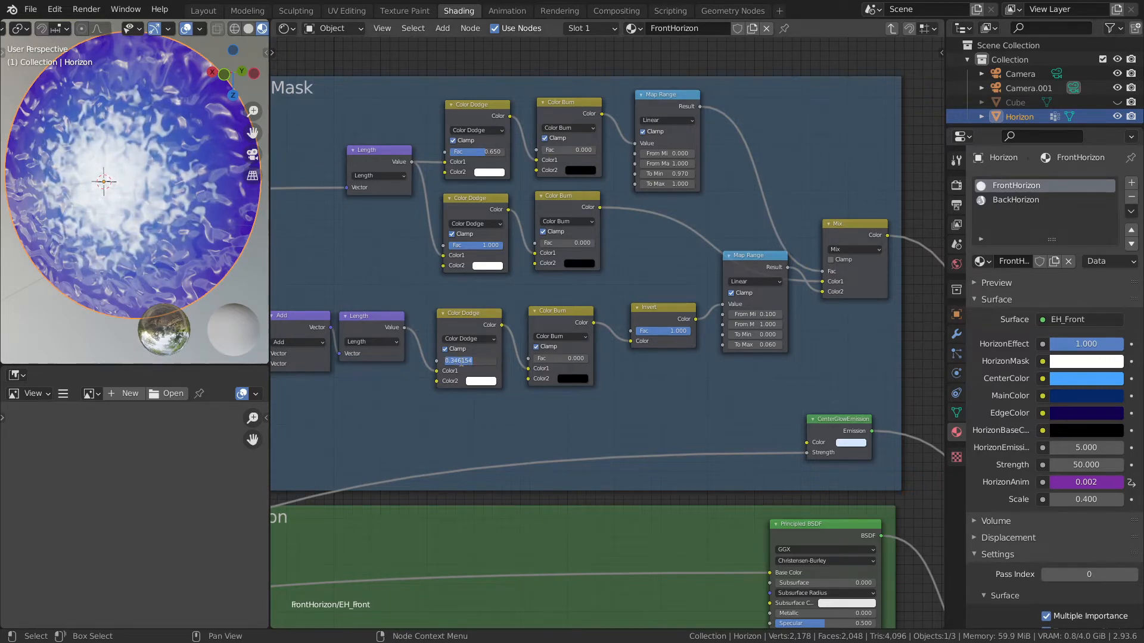
{"action": "type", "text": "0.5"}
{"action": "key", "text": "Return"}
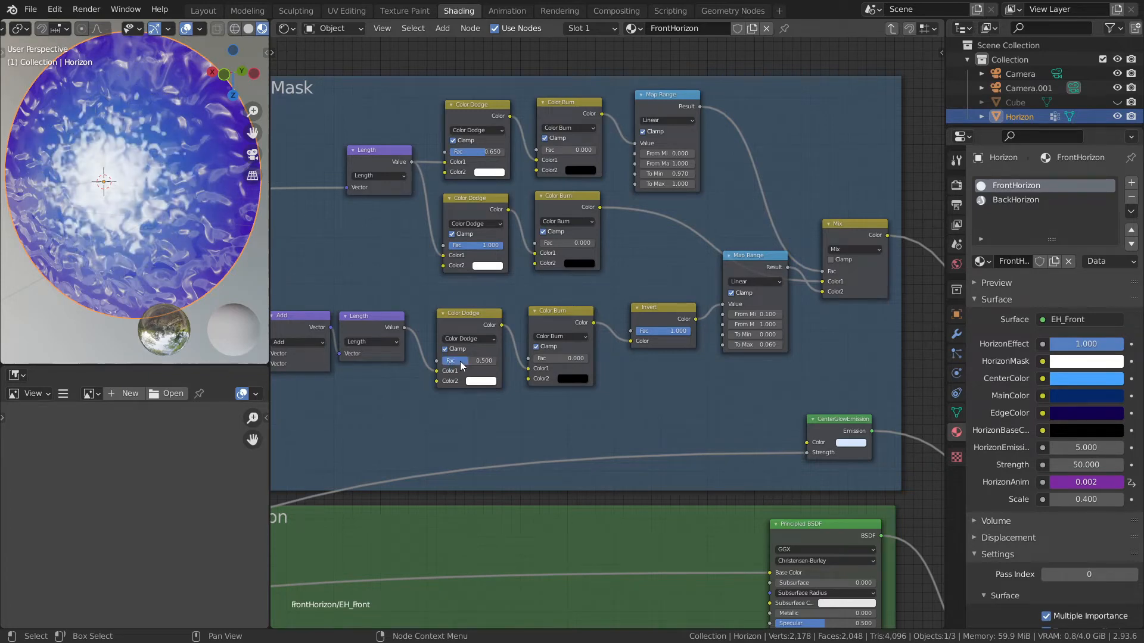
Examine how the Center Light Mask's Mix node and CenterGlowEmission feed the Mix Shader, and review the frame's branches.
{"action": "middle_click_drag", "start_coordinate": [831, 328], "coordinate": [739, 326]}
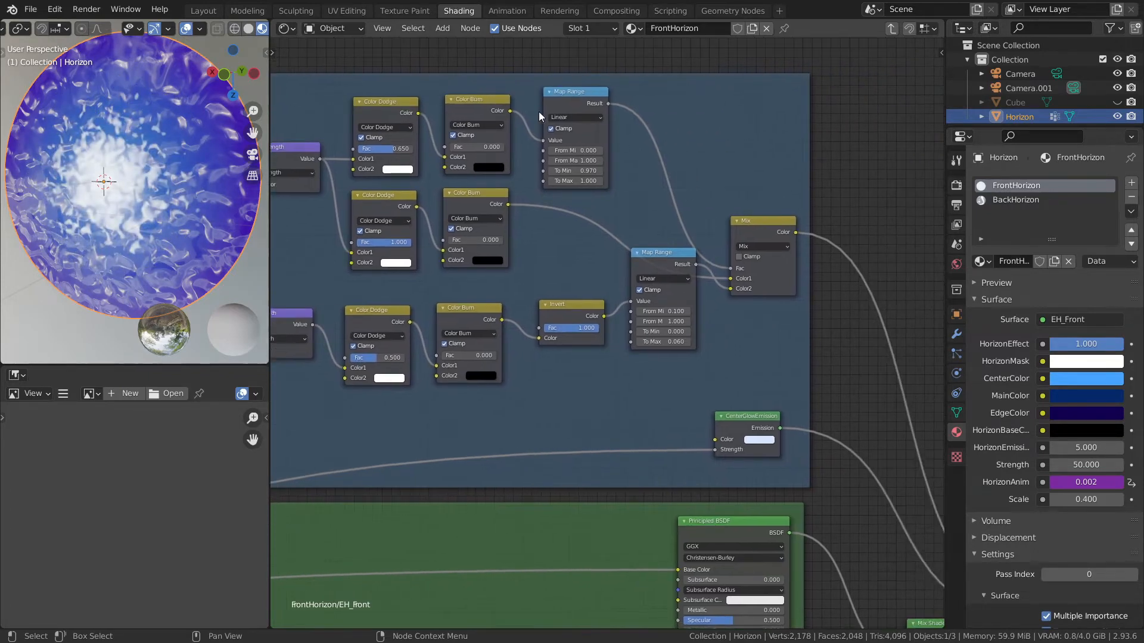
{"action": "middle_click_drag", "start_coordinate": [813, 325], "coordinate": [537, 270]}
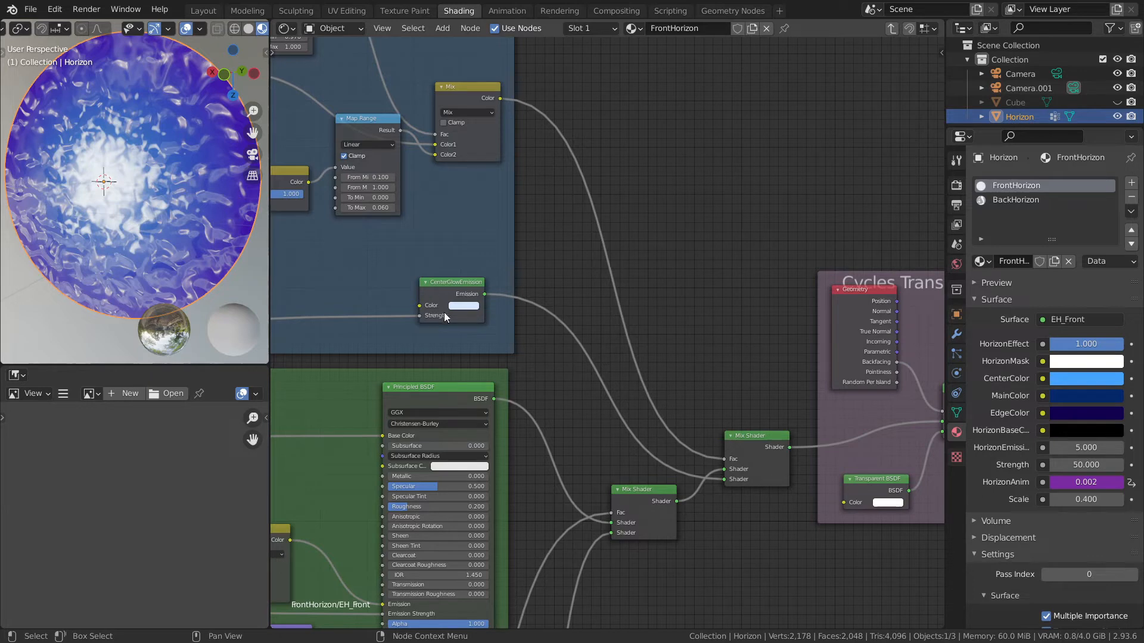
{"action": "middle_click_drag", "start_coordinate": [475, 194], "coordinate": [768, 296]}
{"action": "scroll", "coordinate": [521, 241], "scroll_direction": "down", "scroll_amount": 4}
{"action": "middle_click_drag", "start_coordinate": [520, 242], "coordinate": [776, 281]}
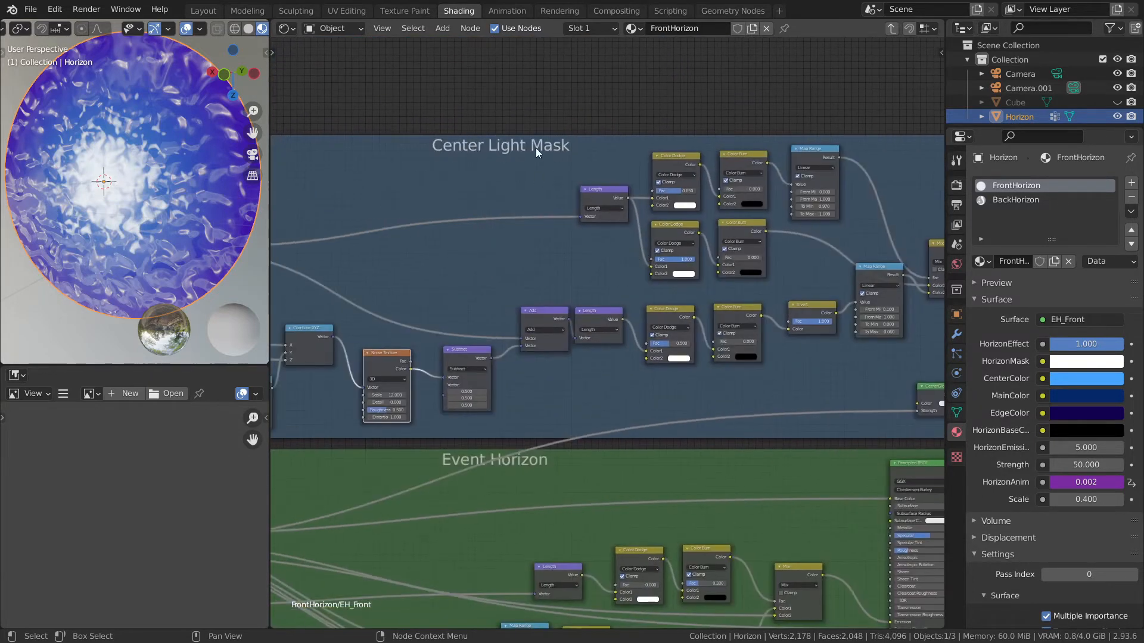
Follow the Center Light Mask and Event Horizon outputs through both Mix Shaders into the Cycles Transparent frame.
{"action": "middle_click_drag", "start_coordinate": [377, 258], "coordinate": [443, 248]}
{"action": "scroll", "coordinate": [443, 248], "scroll_direction": "down", "scroll_amount": 1}
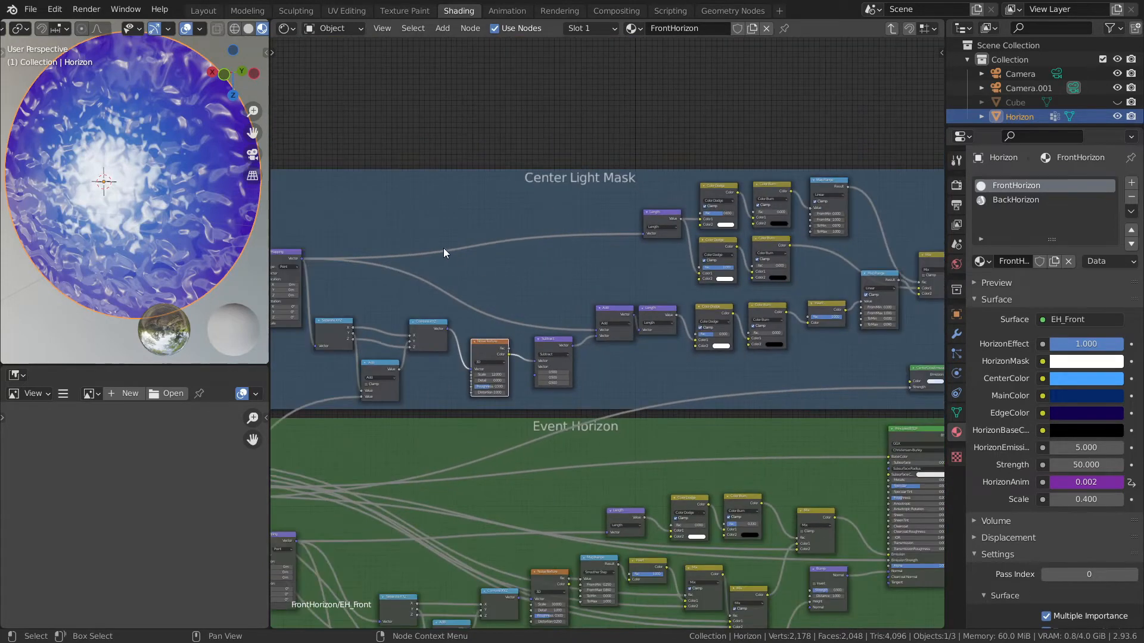
{"action": "middle_click_drag", "start_coordinate": [816, 280], "coordinate": [560, 249]}
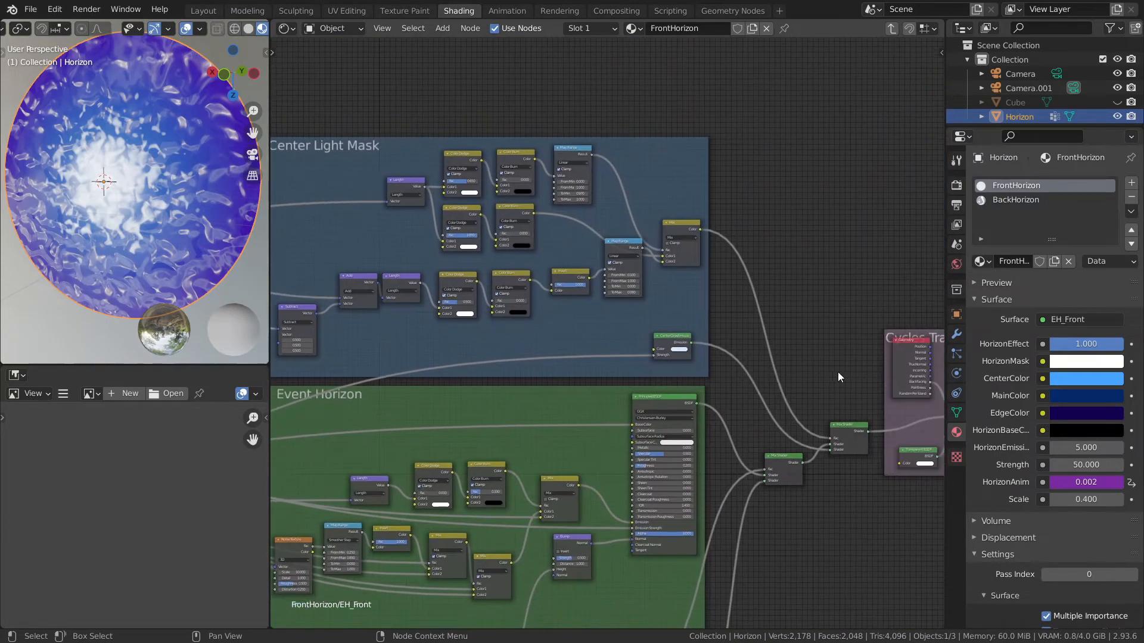
{"action": "middle_click_drag", "start_coordinate": [798, 356], "coordinate": [588, 255]}
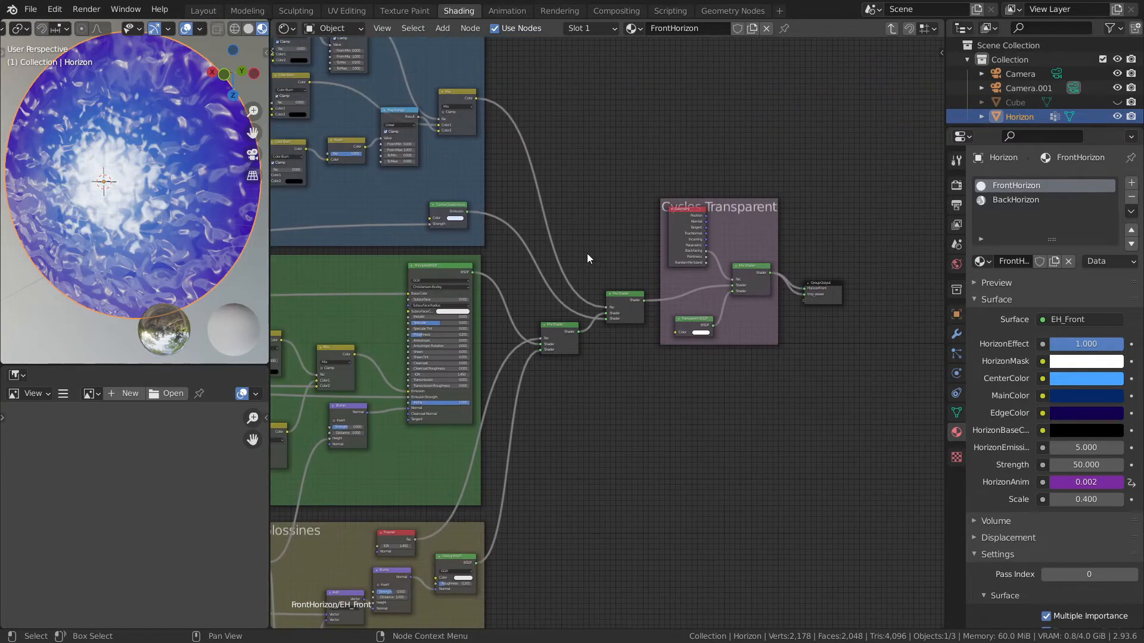
{"action": "scroll", "coordinate": [596, 269], "scroll_direction": "up", "scroll_amount": 1}
{"action": "scroll", "coordinate": [596, 269], "scroll_direction": "up", "scroll_amount": 1}
{"action": "middle_click_drag", "start_coordinate": [493, 314], "coordinate": [529, 335]}
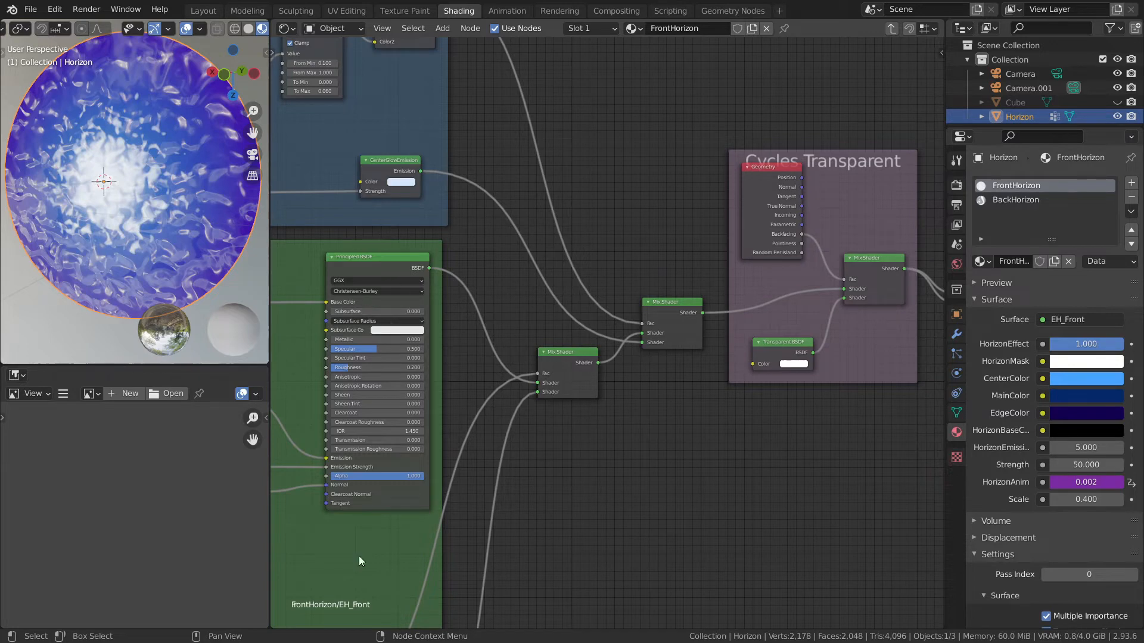
Examine how the Cycles Transparent frame mixes in the Transparent BSDF by Backfacing, and inspect both sides of the horizon in the viewport.
{"action": "middle_click_drag", "start_coordinate": [664, 374], "coordinate": [683, 501]}
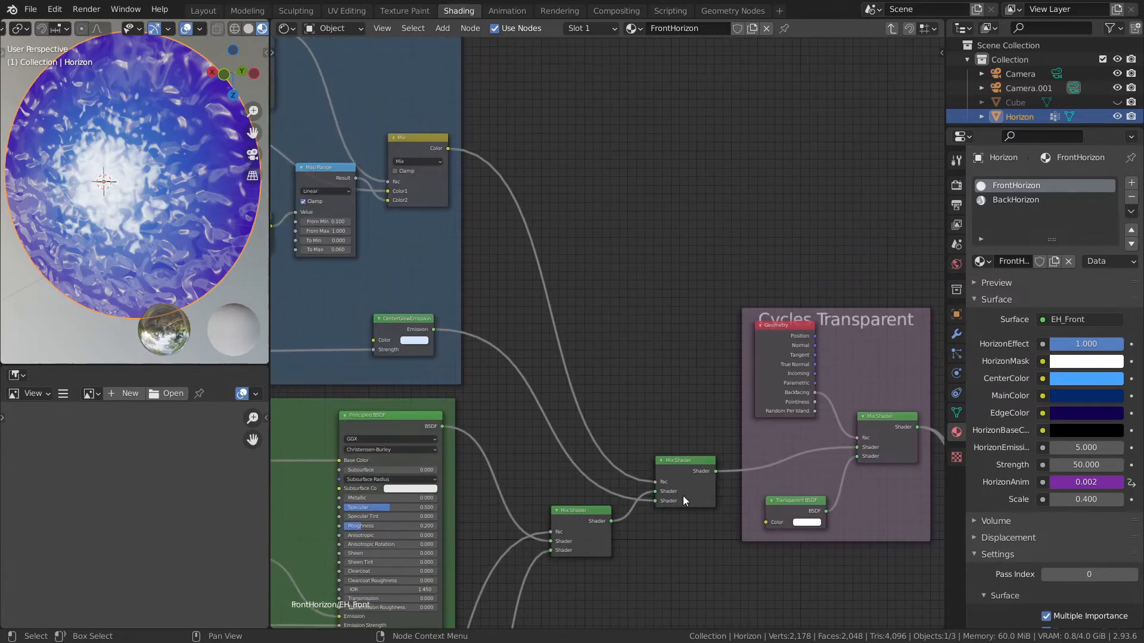
{"action": "middle_click_drag", "start_coordinate": [677, 297], "coordinate": [400, 247]}
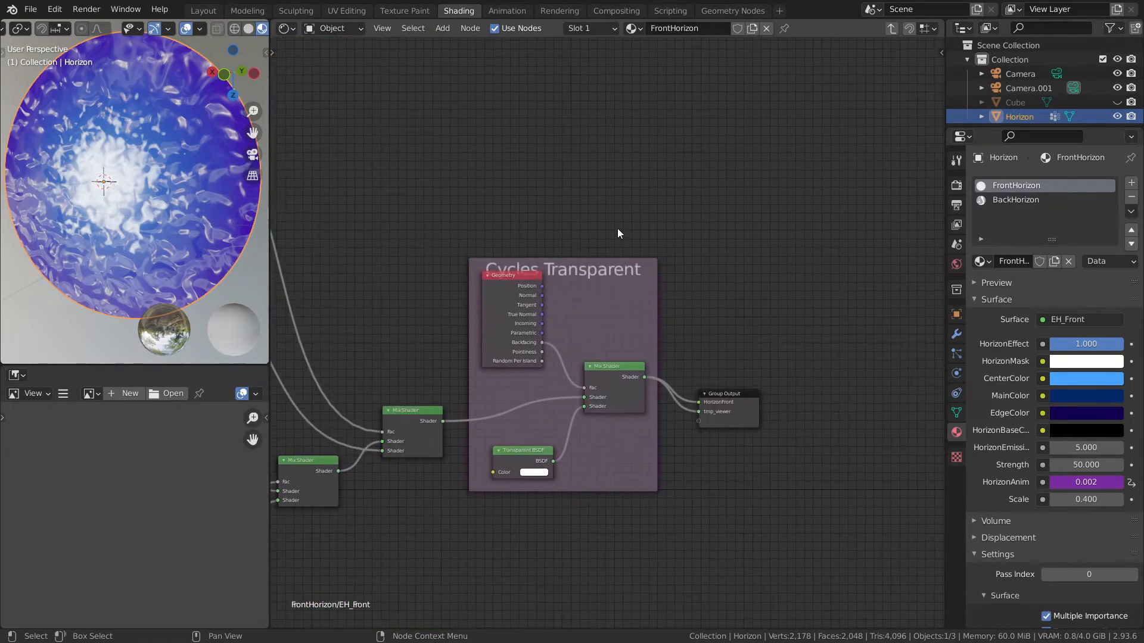
{"action": "middle_click_drag", "start_coordinate": [646, 247], "coordinate": [620, 190]}
{"action": "scroll", "coordinate": [630, 316], "scroll_direction": "up", "scroll_amount": 1}
{"action": "scroll", "coordinate": [638, 327], "scroll_direction": "up", "scroll_amount": 1}
{"action": "middle_click_drag", "start_coordinate": [660, 324], "coordinate": [721, 321]}
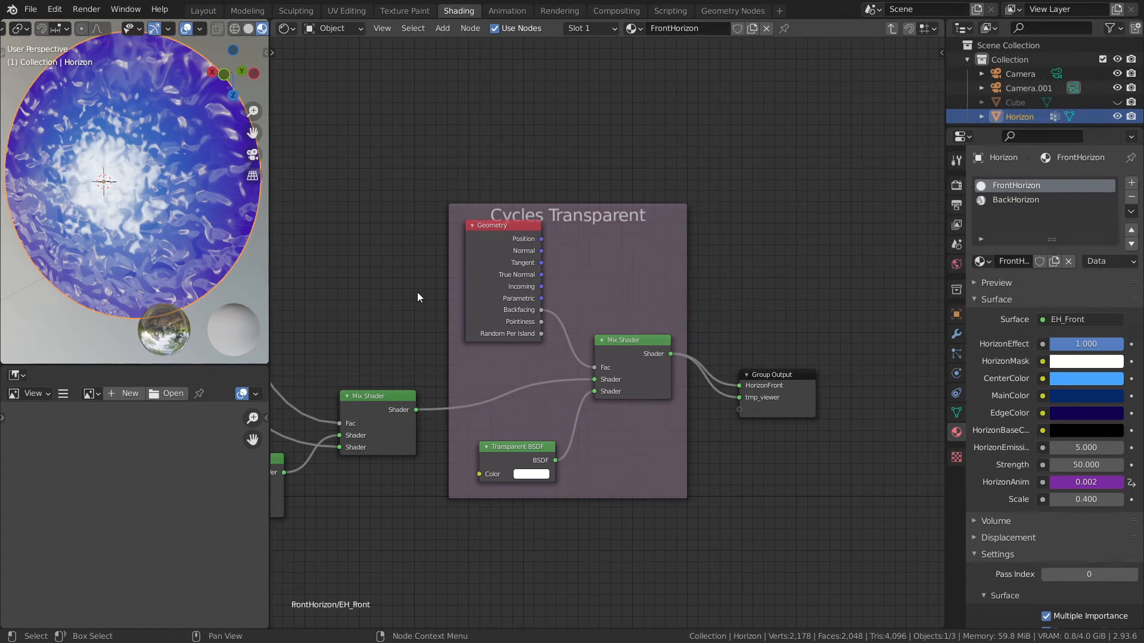
{"action": "middle_click_drag", "start_coordinate": [522, 416], "coordinate": [566, 398]}
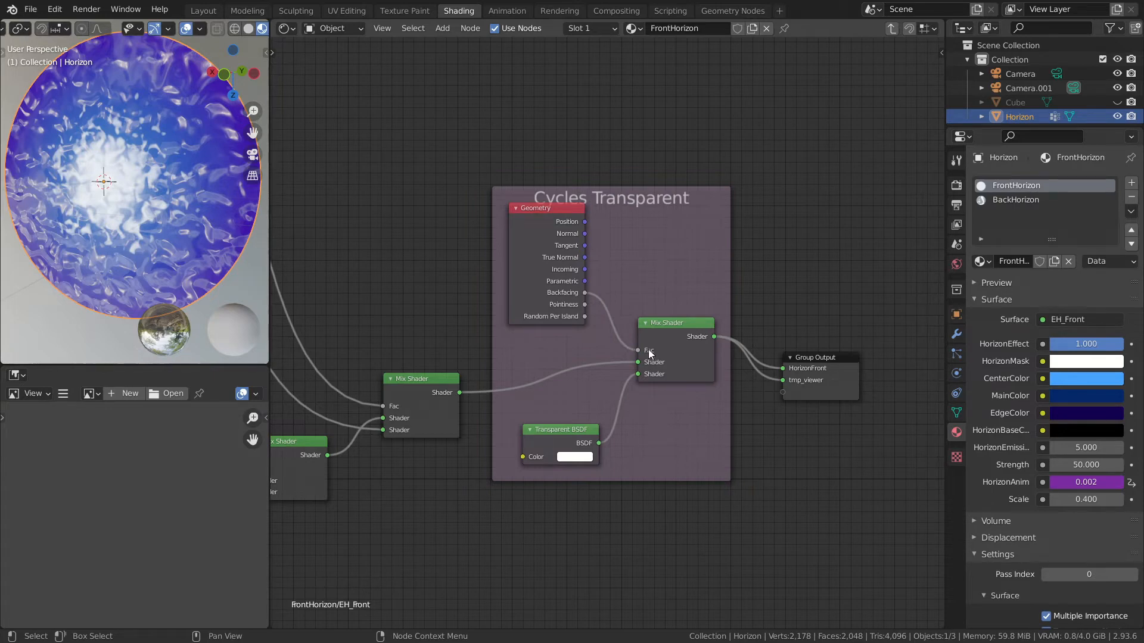
{"action": "middle_click_drag", "start_coordinate": [225, 225], "coordinate": [36, 183]}
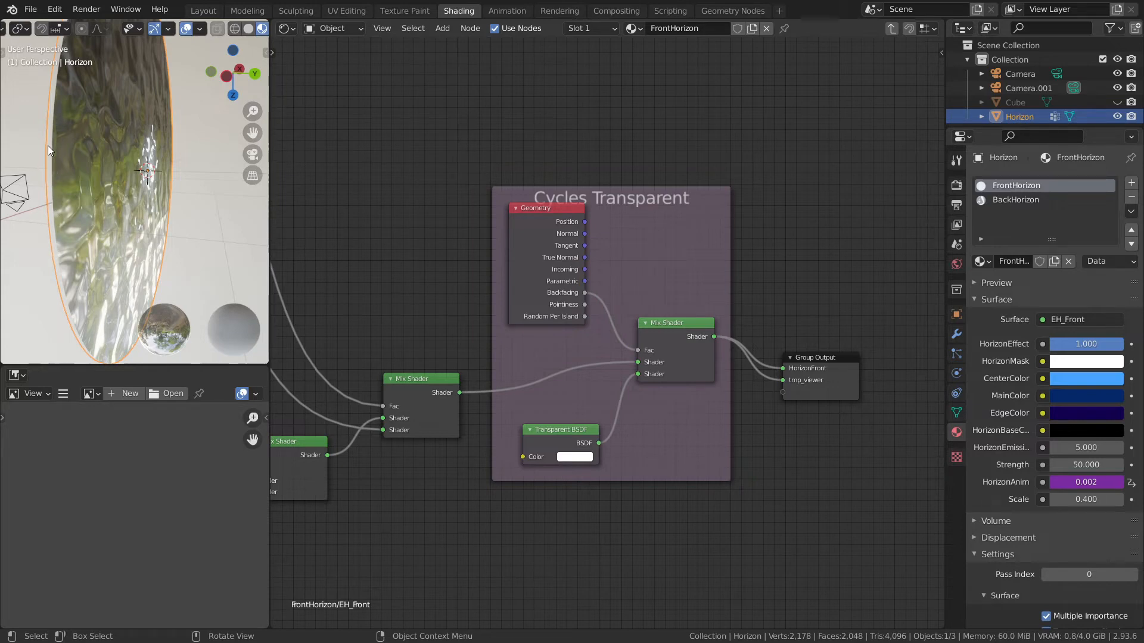
{"action": "mouse_move", "coordinate": [45, 170]}
{"action": "middle_mouse_down"}
{"action": "mouse_move", "coordinate": [182, 185]}
{"action": "mouse_move", "coordinate": [153, 181]}
{"action": "mouse_move", "coordinate": [186, 169]}
{"action": "mouse_move", "coordinate": [167, 170]}
{"action": "mouse_move", "coordinate": [197, 219]}
{"action": "mouse_move", "coordinate": [113, 215]}
{"action": "mouse_move", "coordinate": [144, 210]}
{"action": "middle_mouse_up"}
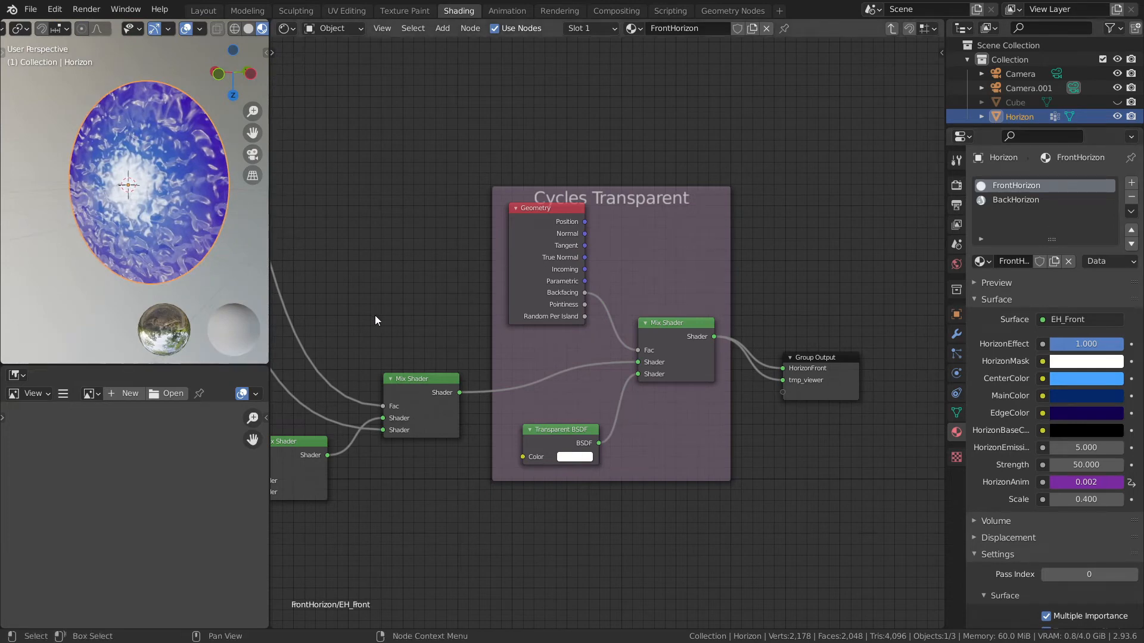
Review the Group Input sockets and their links, along with the overall layout of the EH_Front node group.
{"action": "scroll", "coordinate": [374, 316], "scroll_direction": "down", "scroll_amount": 4}
{"action": "middle_click_drag", "start_coordinate": [439, 301], "coordinate": [715, 283]}
{"action": "scroll", "coordinate": [563, 283], "scroll_direction": "down", "scroll_amount": 9}
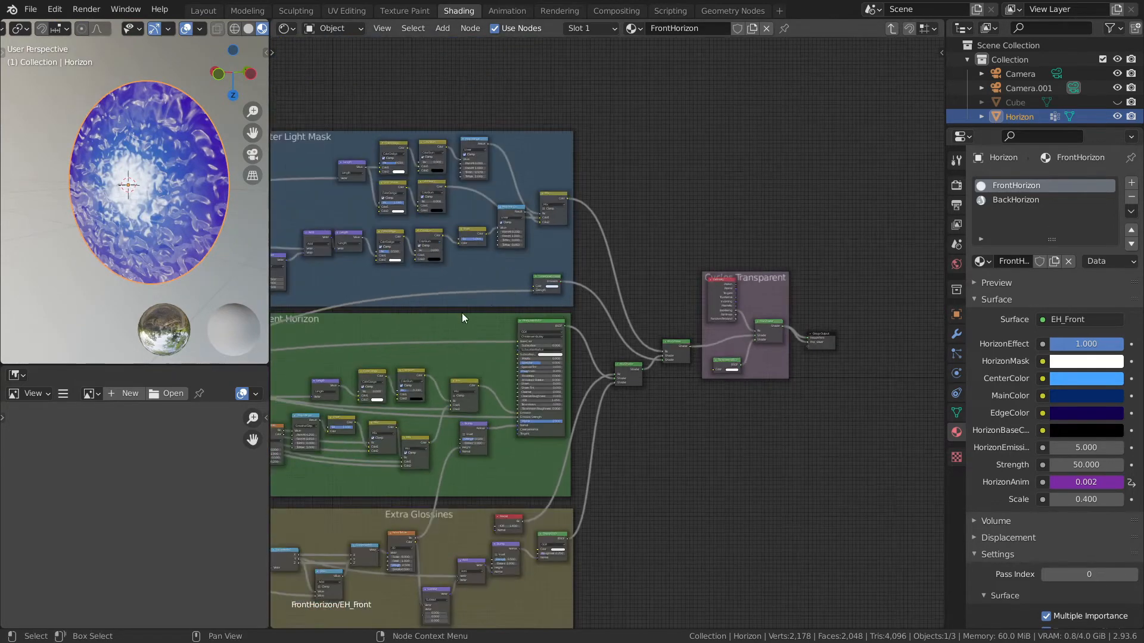
{"action": "scroll", "coordinate": [462, 314], "scroll_direction": "down", "scroll_amount": 3}
{"action": "middle_click_drag", "start_coordinate": [390, 337], "coordinate": [588, 302]}
{"action": "scroll", "coordinate": [589, 302], "scroll_direction": "down", "scroll_amount": 2}
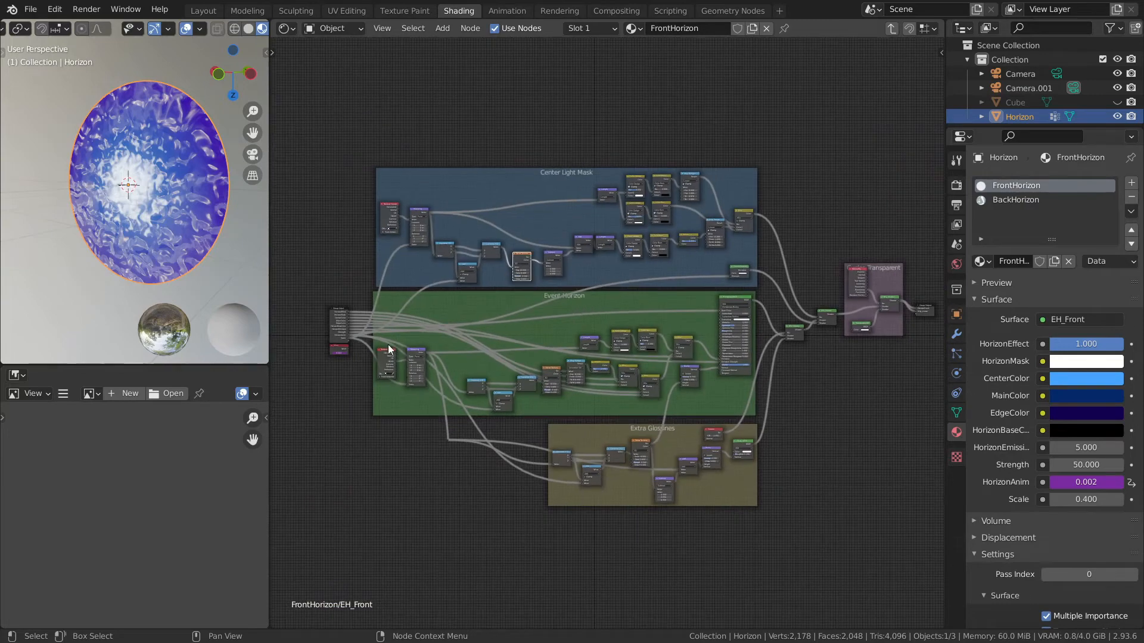
{"action": "middle_click_drag", "start_coordinate": [349, 350], "coordinate": [627, 358]}
{"action": "scroll", "coordinate": [396, 328], "scroll_direction": "up", "scroll_amount": 8}
{"action": "scroll", "coordinate": [422, 308], "scroll_direction": "up", "scroll_amount": 9}
{"action": "middle_click_drag", "start_coordinate": [302, 323], "coordinate": [459, 333]}
{"action": "scroll", "coordinate": [432, 336], "scroll_direction": "up", "scroll_amount": 2}
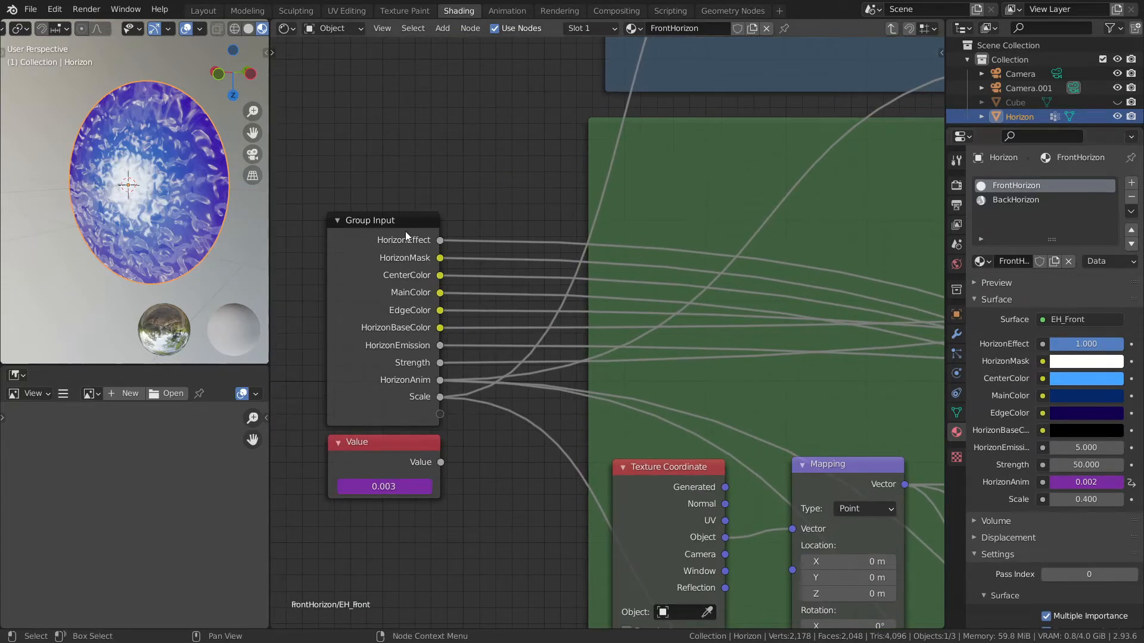
{"action": "middle_click_drag", "start_coordinate": [882, 345], "coordinate": [456, 304]}
{"action": "scroll", "coordinate": [456, 304], "scroll_direction": "down", "scroll_amount": 4}
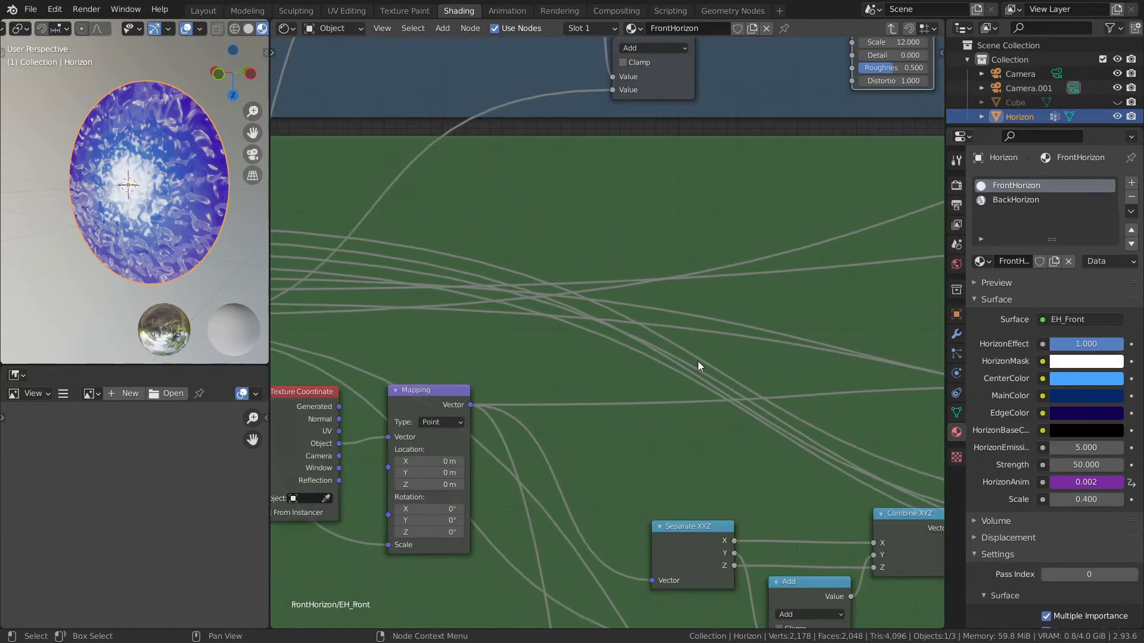
{"action": "scroll", "coordinate": [698, 366], "scroll_direction": "down", "scroll_amount": 8}
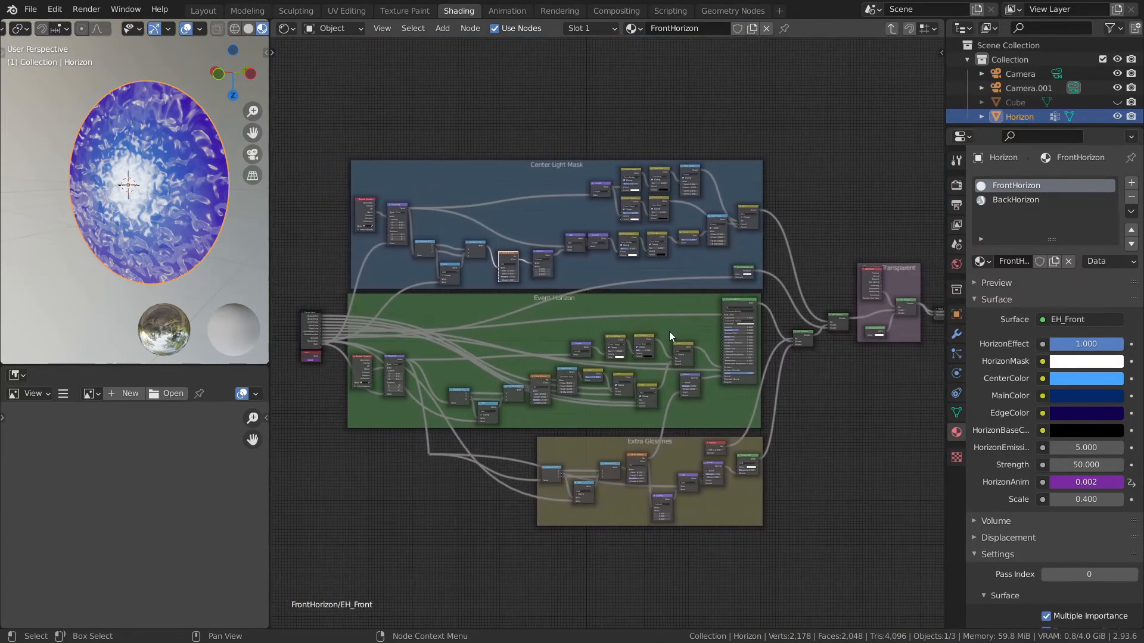
{"action": "scroll", "coordinate": [669, 336], "scroll_direction": "down", "scroll_amount": 1}
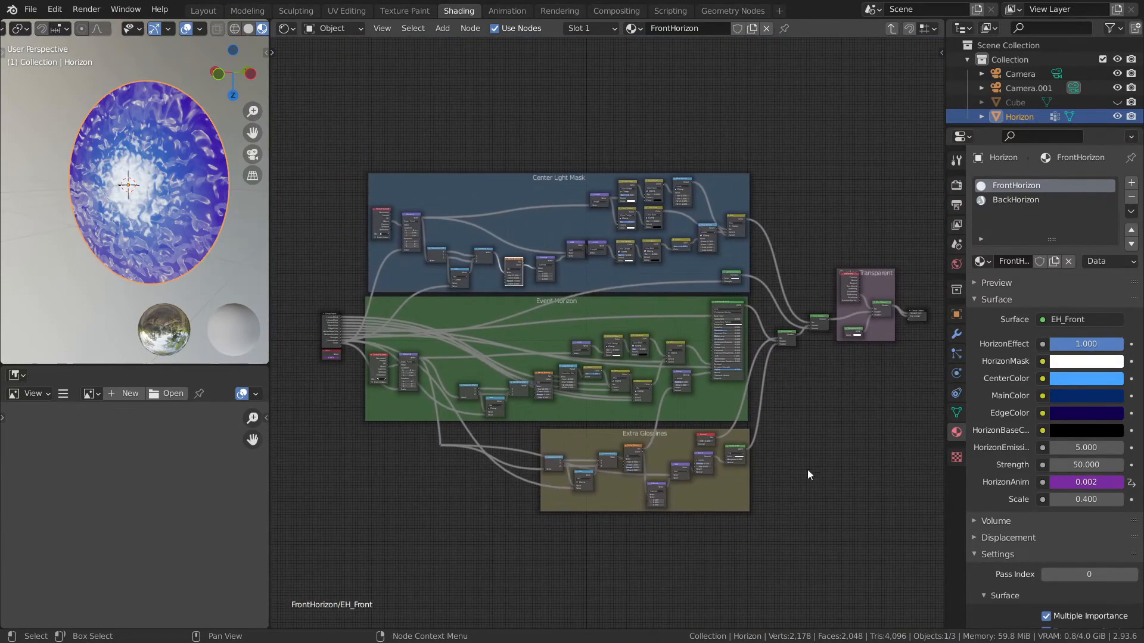
Switch to the BackHorizon material and open its EH_Back node group.
{"action": "left_click", "coordinate": [1017, 201]}
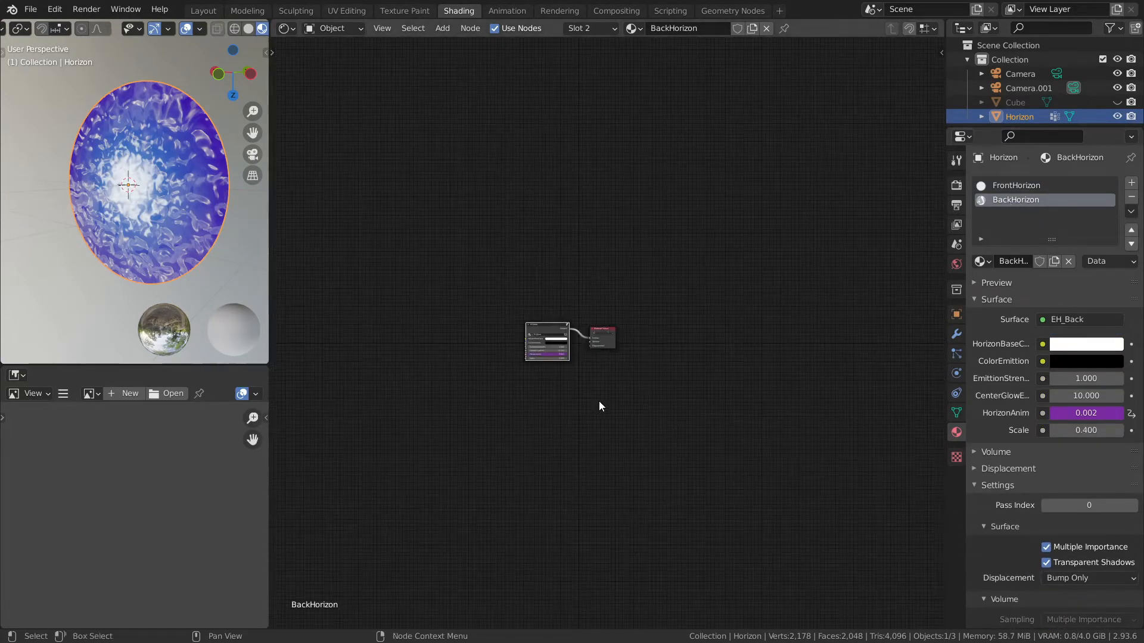
{"action": "scroll", "coordinate": [542, 387], "scroll_direction": "up", "scroll_amount": 4}
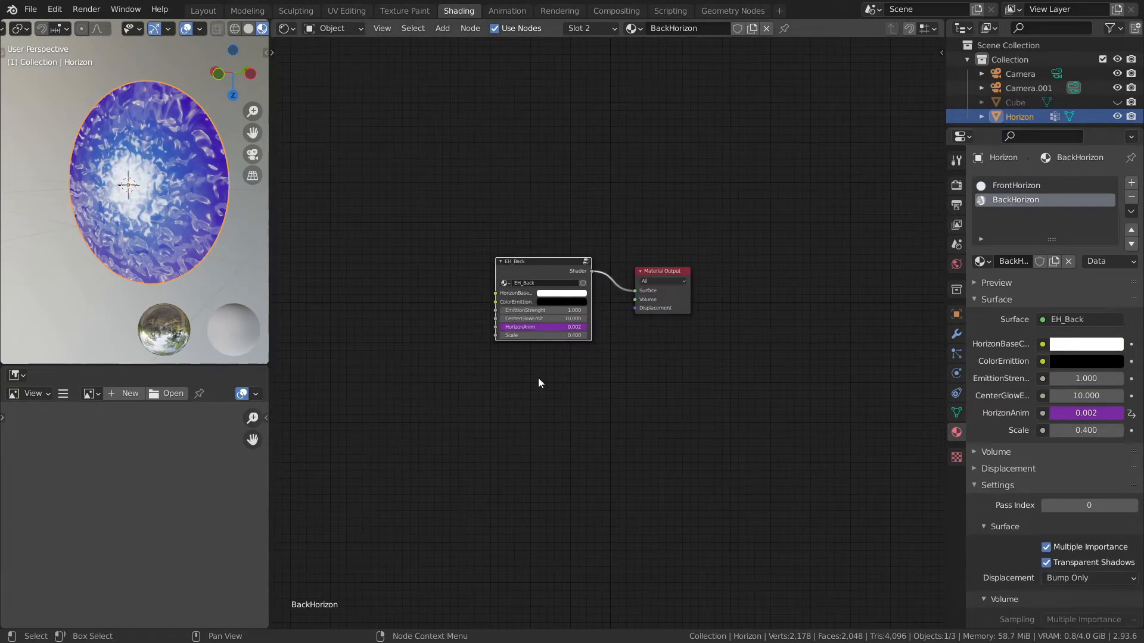
{"action": "scroll", "coordinate": [538, 382], "scroll_direction": "up", "scroll_amount": 2}
{"action": "middle_click_drag", "start_coordinate": [503, 379], "coordinate": [543, 417]}
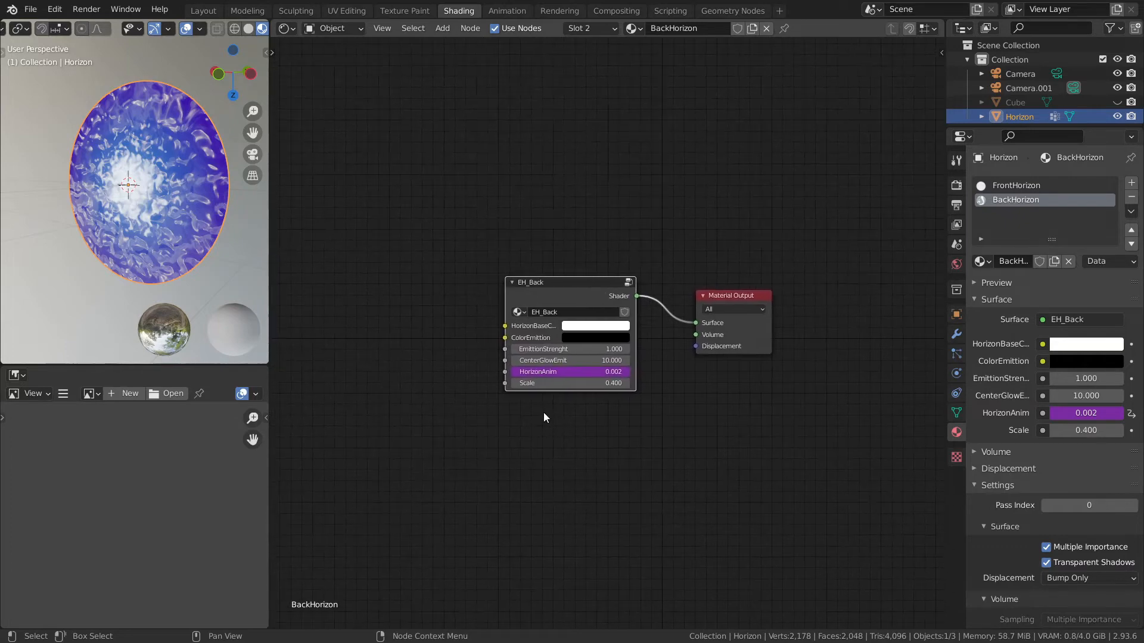
{"action": "scroll", "coordinate": [543, 417], "scroll_direction": "up", "scroll_amount": 1}
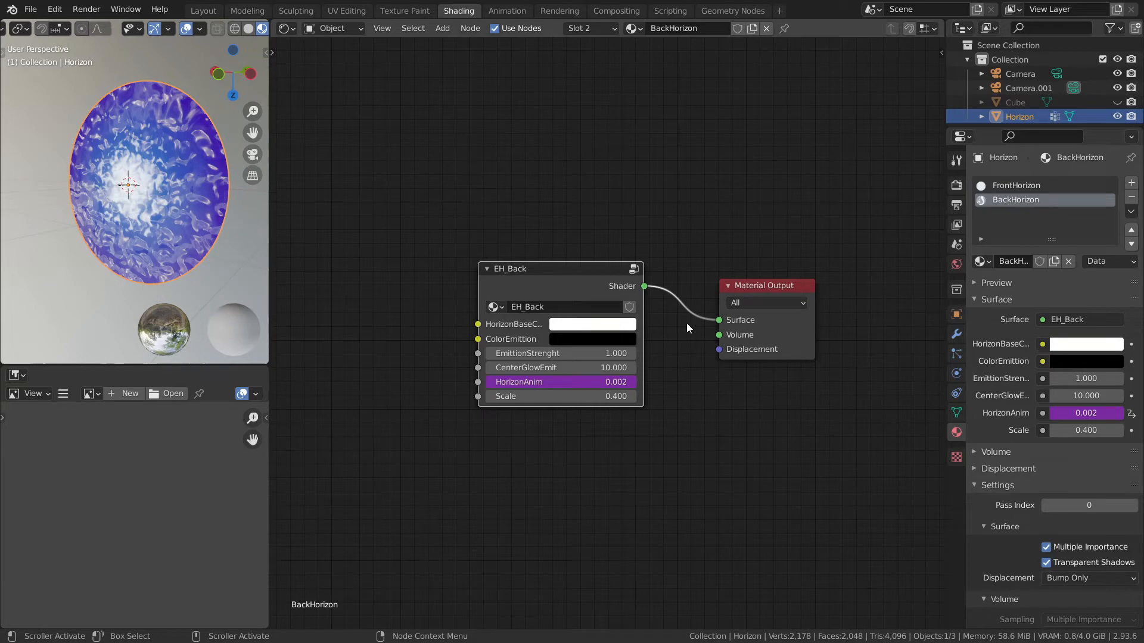
{"action": "left_click", "coordinate": [634, 269]}
{"action": "scroll", "coordinate": [599, 321], "scroll_direction": "down", "scroll_amount": 5}
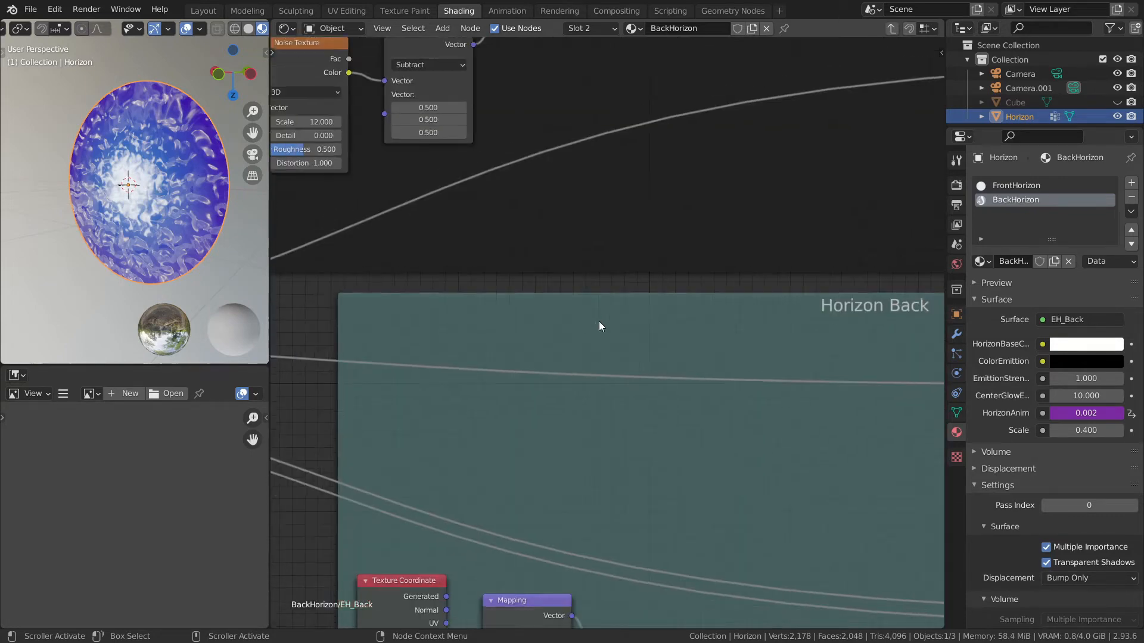
{"action": "middle_click_drag", "start_coordinate": [688, 327], "coordinate": [667, 326]}
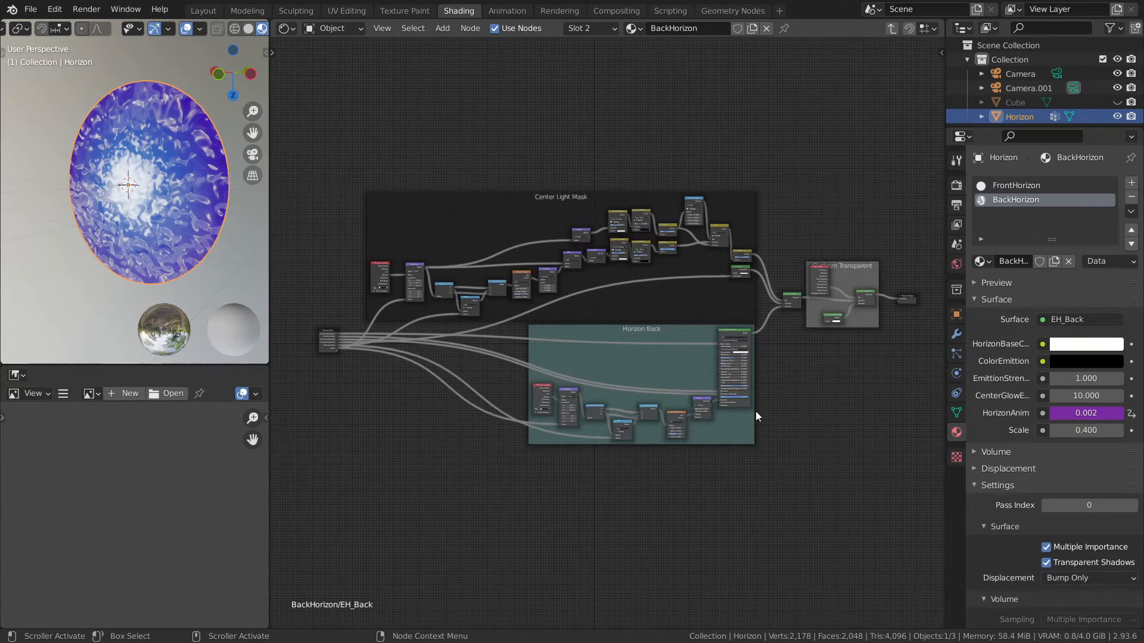
Examine the Principled BSDF settings in the Horizon Back frame, including its Base Color input and Transmission.
{"action": "middle_click_drag", "start_coordinate": [694, 384], "coordinate": [624, 351]}
{"action": "scroll", "coordinate": [614, 348], "scroll_direction": "up", "scroll_amount": 1}
{"action": "scroll", "coordinate": [613, 349], "scroll_direction": "up", "scroll_amount": 4}
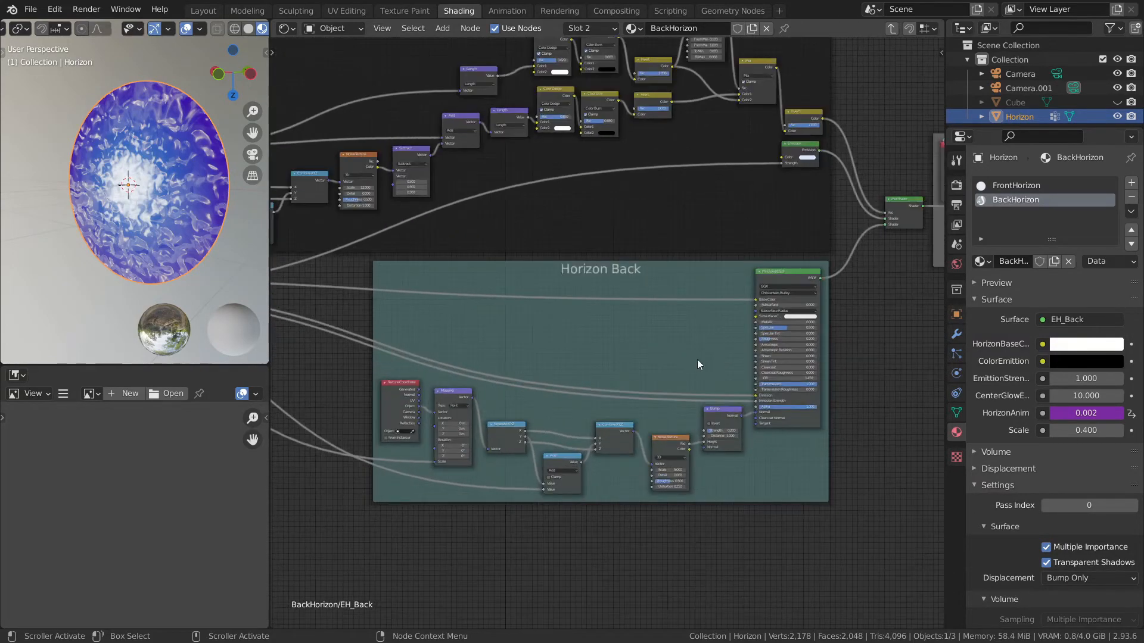
{"action": "middle_click_drag", "start_coordinate": [697, 360], "coordinate": [539, 302]}
{"action": "scroll", "coordinate": [498, 182], "scroll_direction": "up", "scroll_amount": 4}
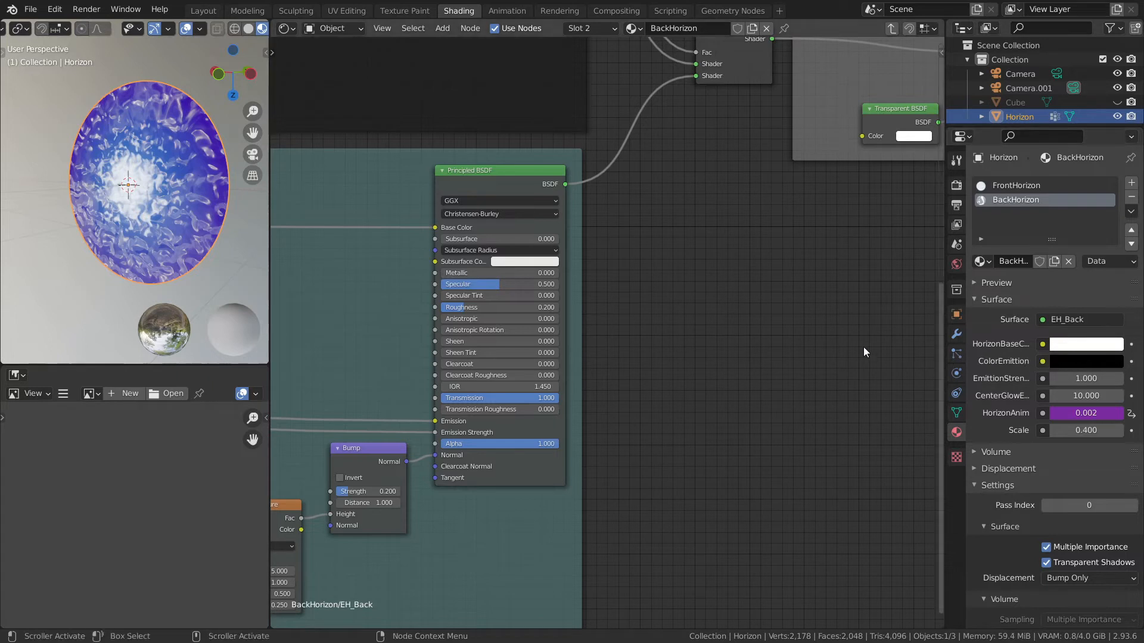
{"action": "mouse_move", "coordinate": [435, 228]}
{"action": "left_mouse_down"}
{"action": "mouse_move", "coordinate": [400, 231]}
{"action": "mouse_move", "coordinate": [436, 230]}
{"action": "left_mouse_up"}
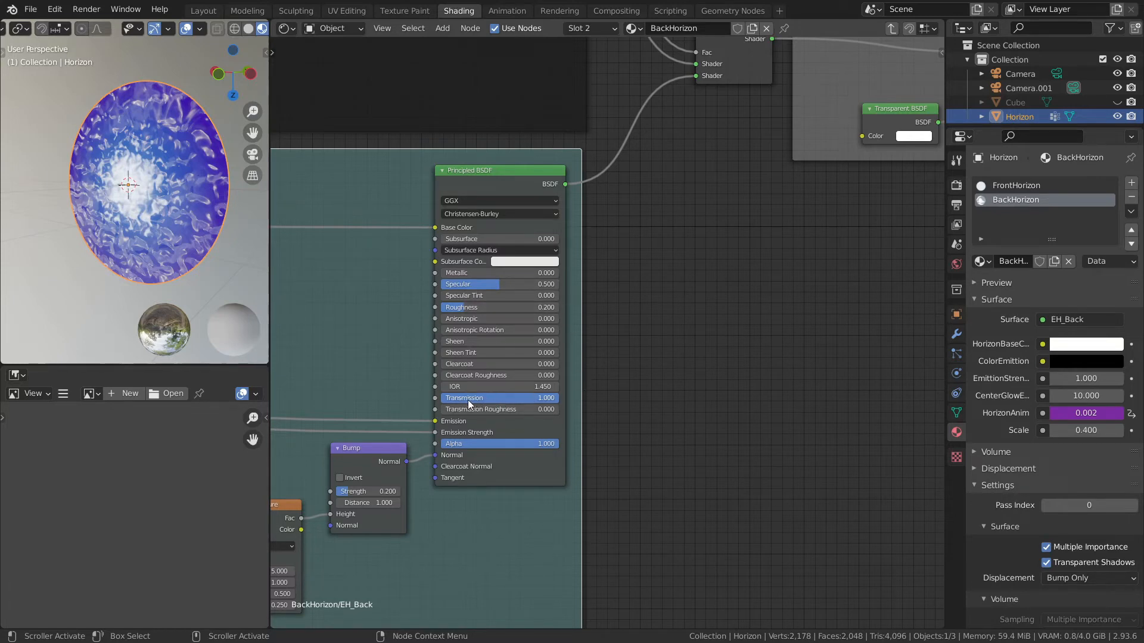
Turn the viewport to the back of the horizon and display it in Rendered shading.
{"action": "middle_click_drag", "start_coordinate": [220, 238], "coordinate": [141, 217]}
{"action": "scroll", "coordinate": [141, 219], "scroll_direction": "up", "scroll_amount": 1}
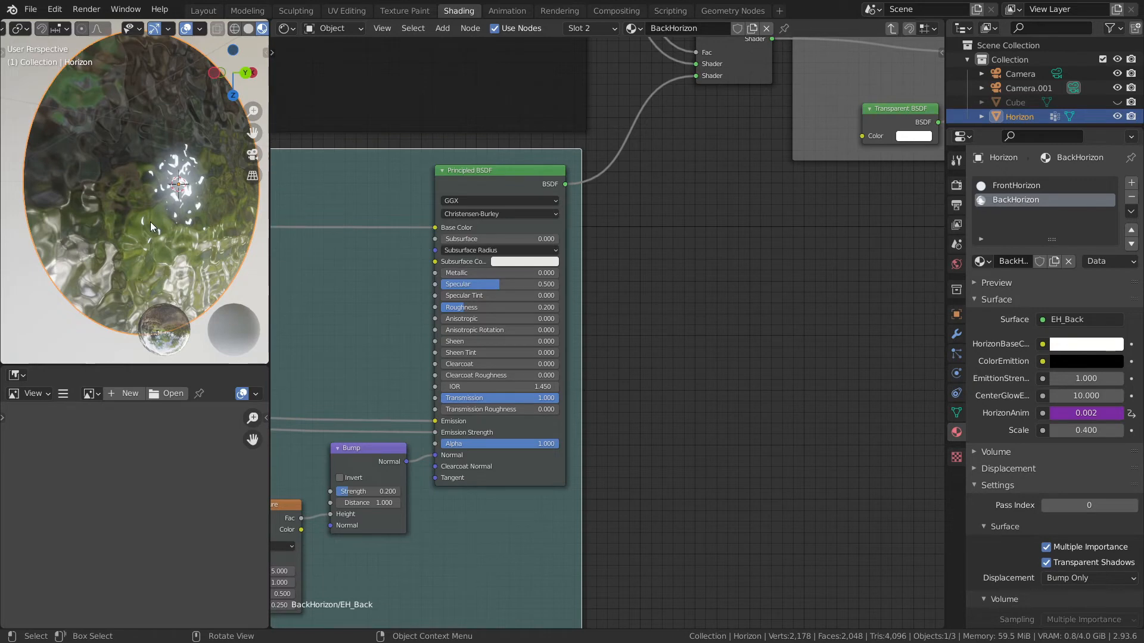
{"action": "scroll", "coordinate": [239, 29], "scroll_direction": "down", "scroll_amount": 2}
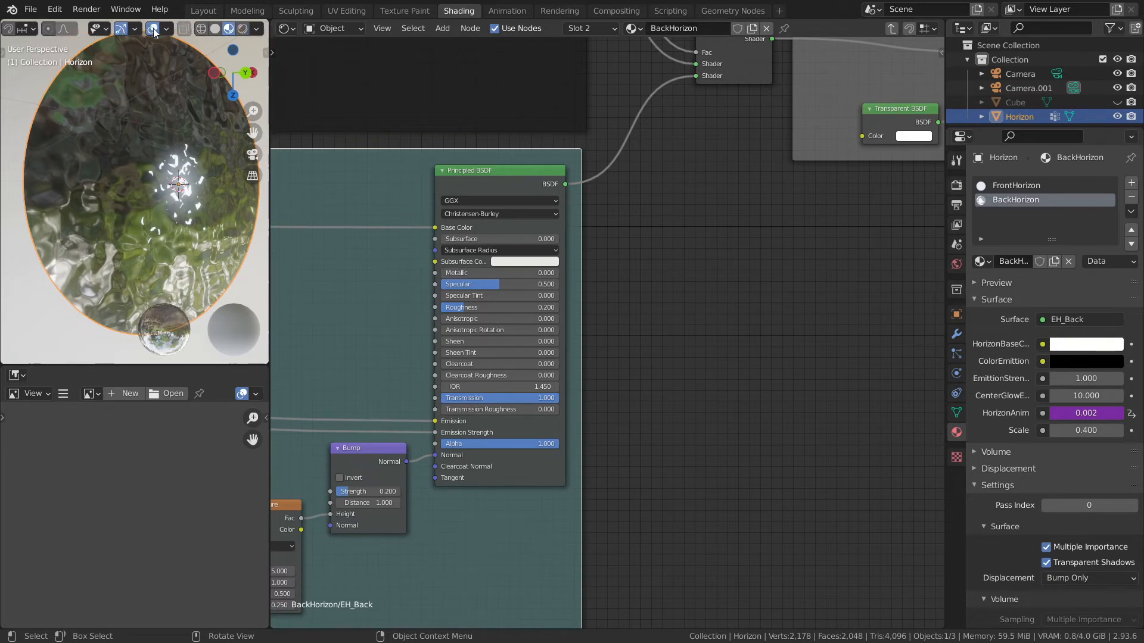
{"action": "left_click", "coordinate": [242, 29]}
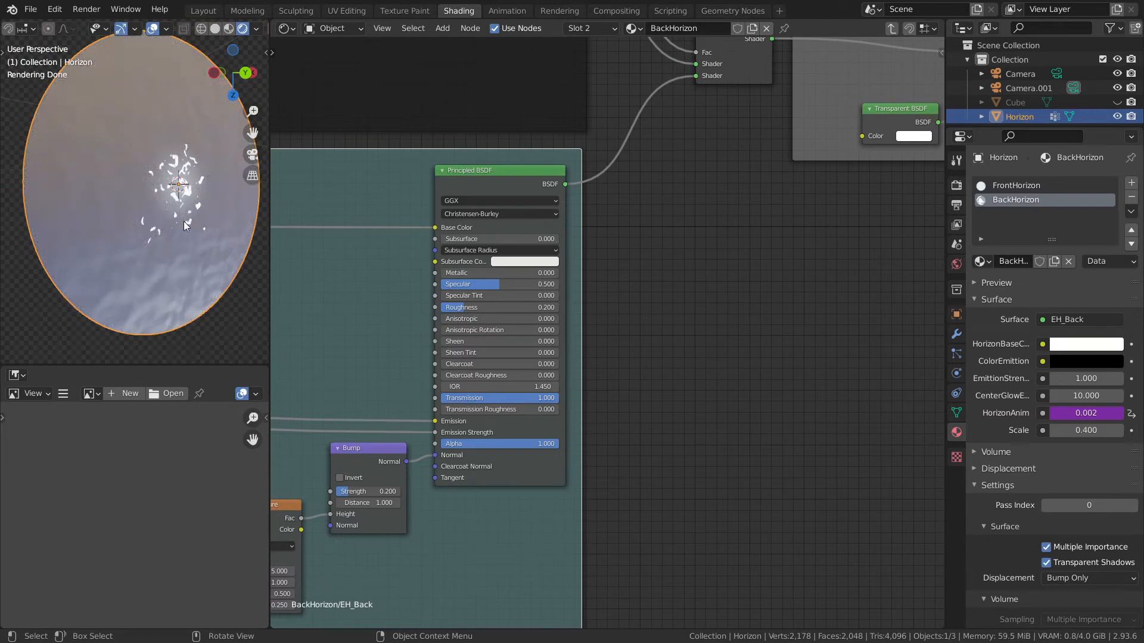
{"action": "mouse_move", "coordinate": [142, 168]}
{"action": "middle_mouse_down"}
{"action": "mouse_move", "coordinate": [156, 166]}
{"action": "mouse_move", "coordinate": [142, 166]}
{"action": "middle_mouse_up"}
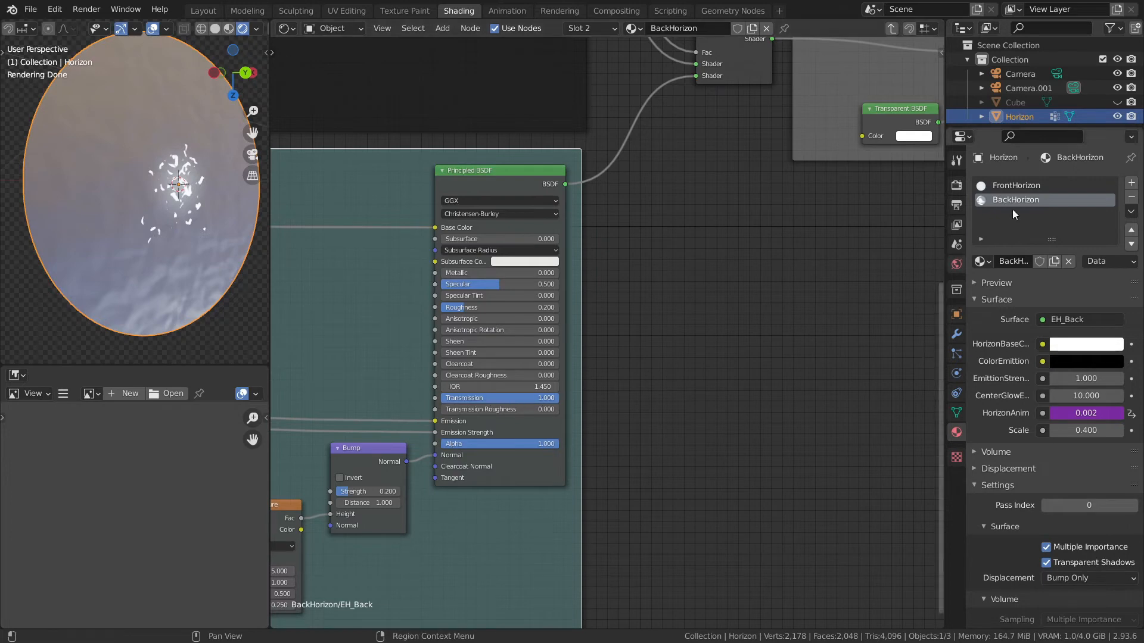
Unhide the Cube object and inspect it through the back of the horizon.
{"action": "scroll", "coordinate": [1038, 93], "scroll_direction": "down", "scroll_amount": 1}
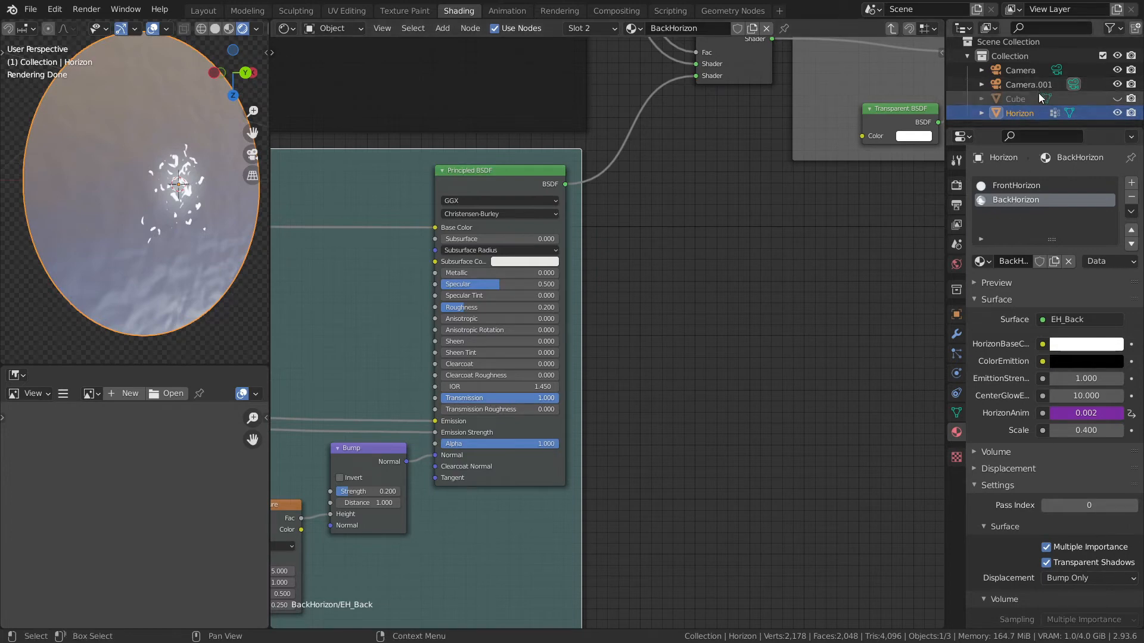
{"action": "left_click", "coordinate": [1117, 99]}
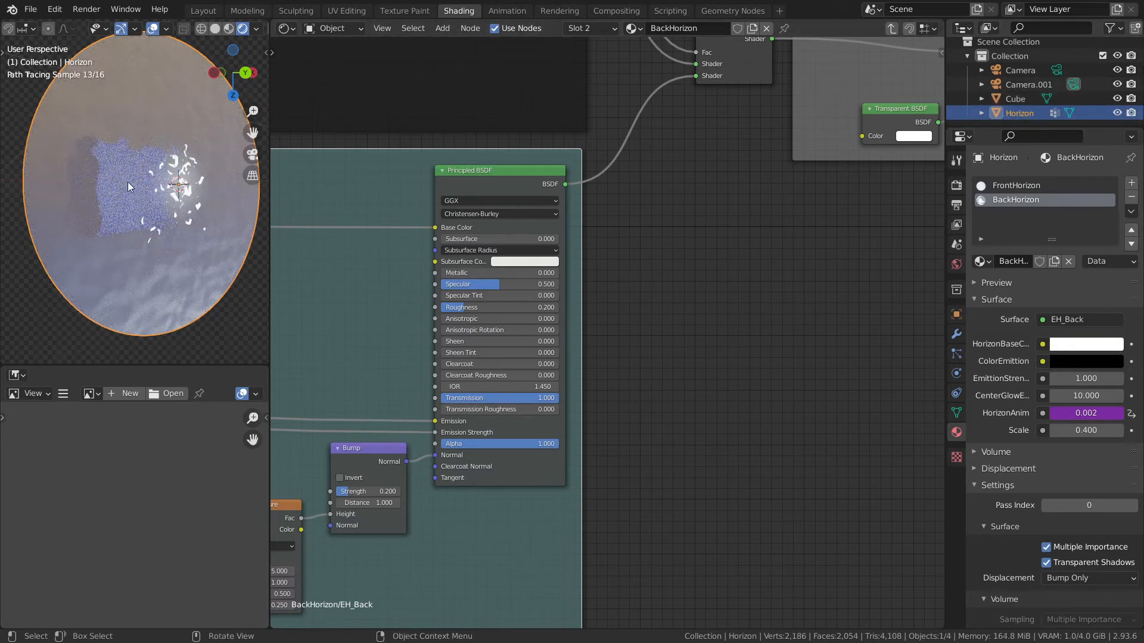
{"action": "mouse_move", "coordinate": [128, 186]}
{"action": "middle_mouse_down"}
{"action": "mouse_move", "coordinate": [259, 213]}
{"action": "mouse_move", "coordinate": [149, 214]}
{"action": "middle_mouse_up"}
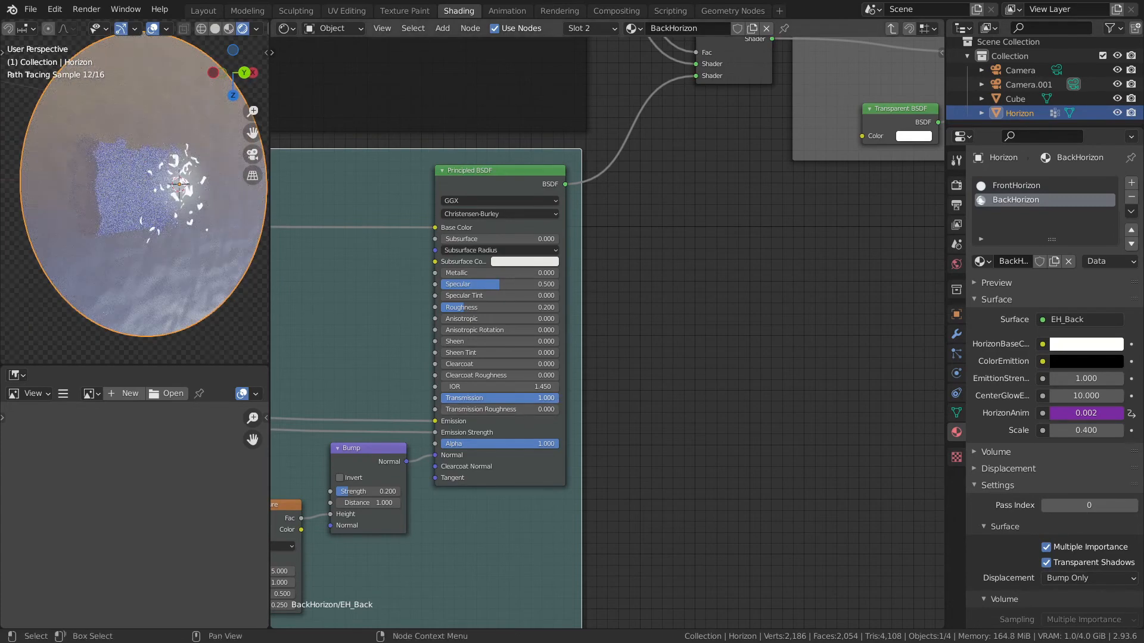
Check the Principled BSDF's Transmission at 1.000 and compare the horizon in Material Preview and Rendered shading.
{"action": "mouse_move", "coordinate": [548, 398]}
{"action": "left_mouse_down"}
{"action": "mouse_move", "coordinate": [440, 398]}
{"action": "mouse_move", "coordinate": [559, 398]}
{"action": "left_mouse_up"}
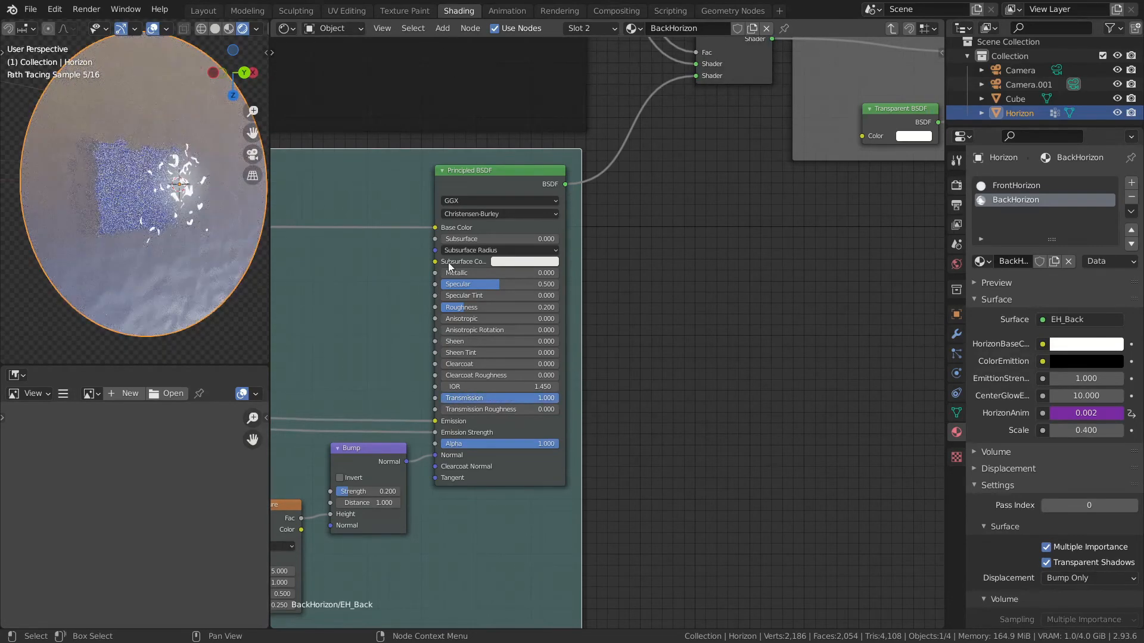
{"action": "left_click", "coordinate": [228, 30]}
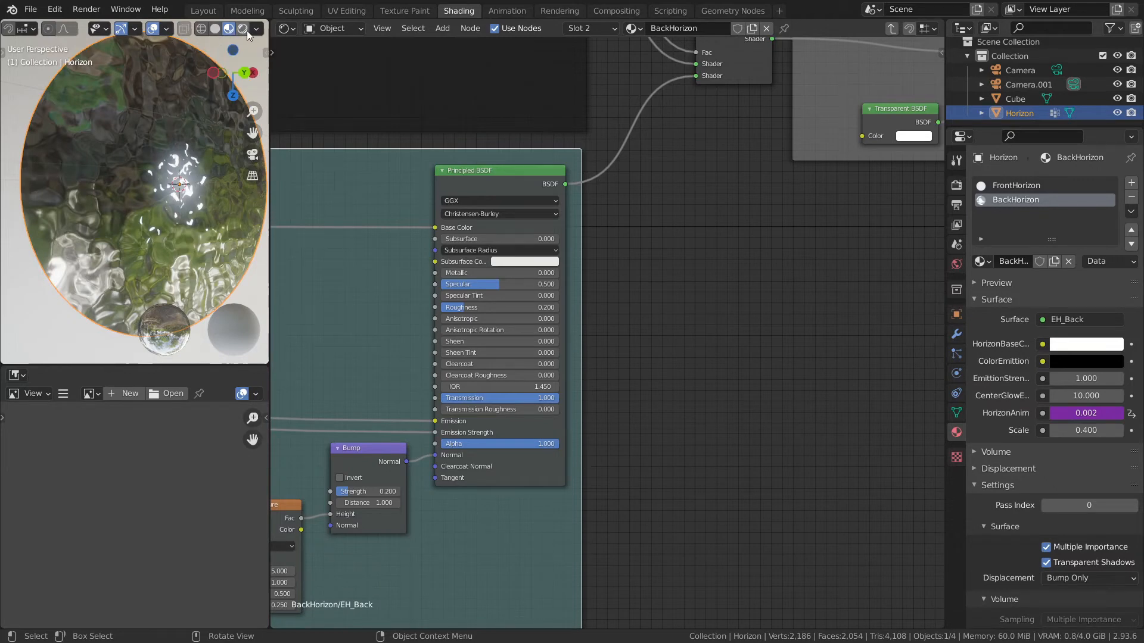
{"action": "left_click", "coordinate": [243, 29]}
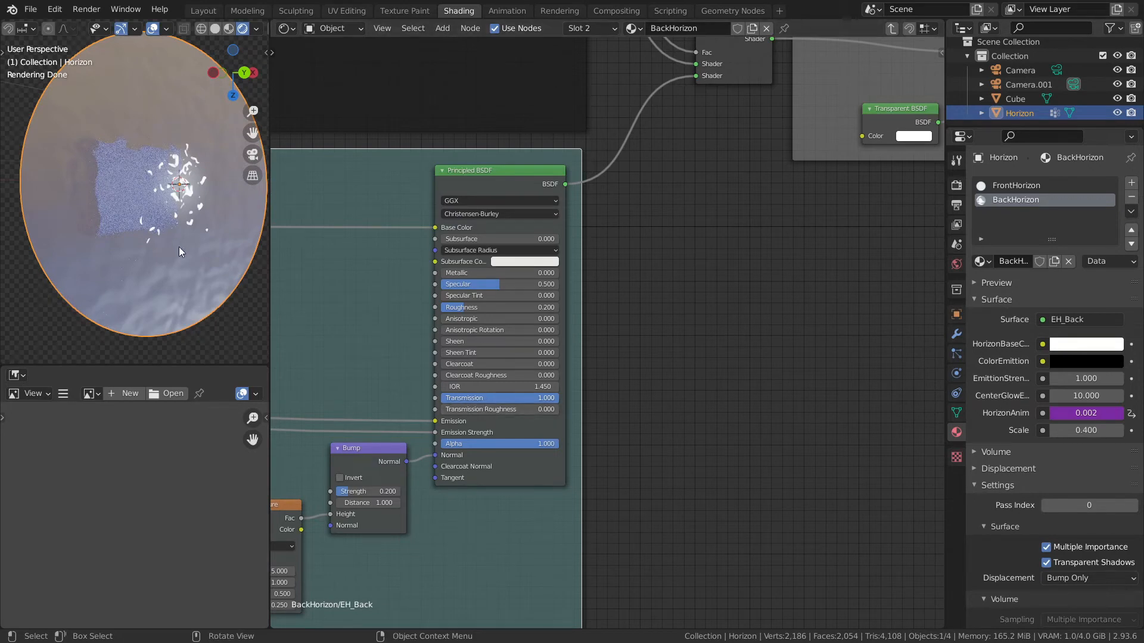
Examine the Horizon Back frame's chain from Texture Coordinate through the Noise Texture and Bump nodes to the shader's Normal.
{"action": "middle_click_drag", "start_coordinate": [392, 489], "coordinate": [743, 366]}
{"action": "scroll", "coordinate": [744, 366], "scroll_direction": "down", "scroll_amount": 4}
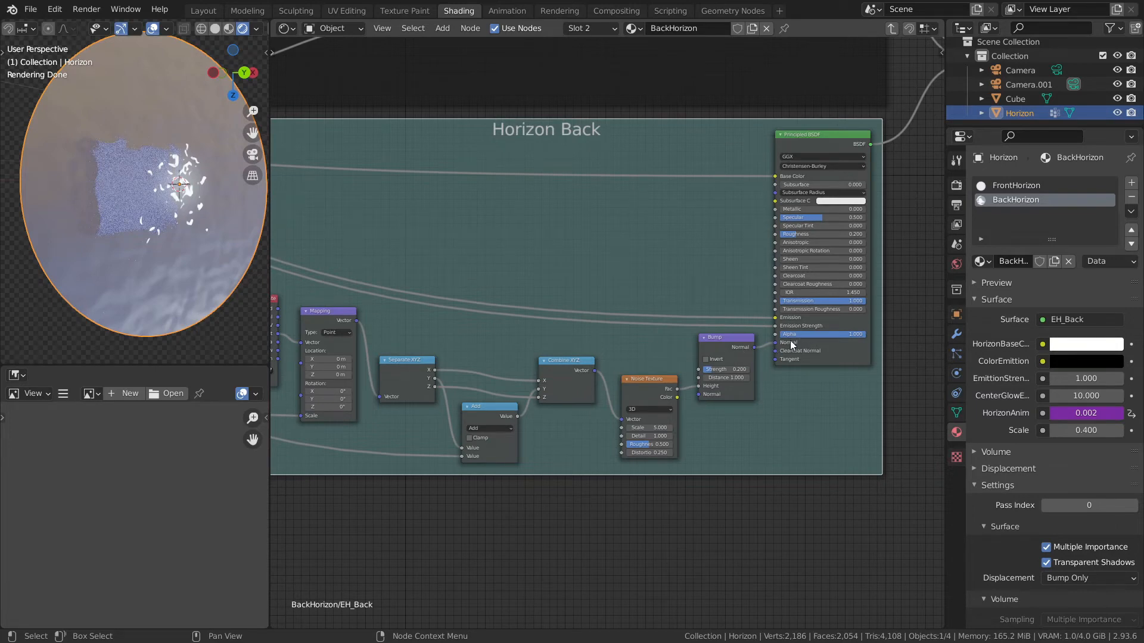
{"action": "middle_click_drag", "start_coordinate": [470, 340], "coordinate": [544, 327]}
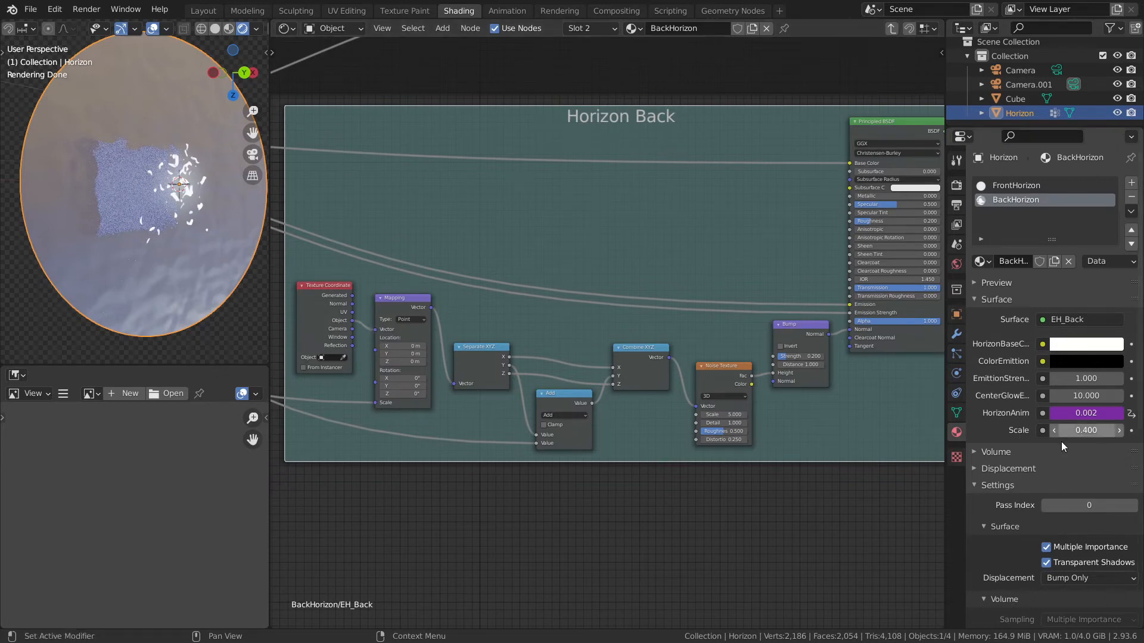
{"action": "middle_click_drag", "start_coordinate": [554, 364], "coordinate": [508, 351]}
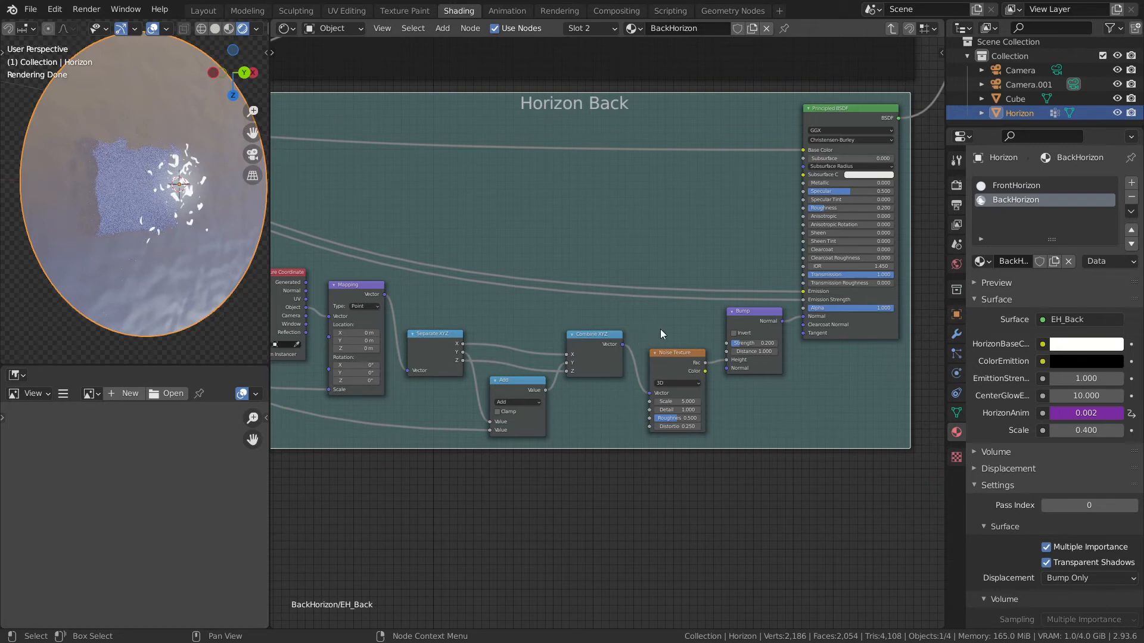
{"action": "scroll", "coordinate": [660, 328], "scroll_direction": "up", "scroll_amount": 3}
{"action": "middle_click_drag", "start_coordinate": [505, 319], "coordinate": [549, 323]}
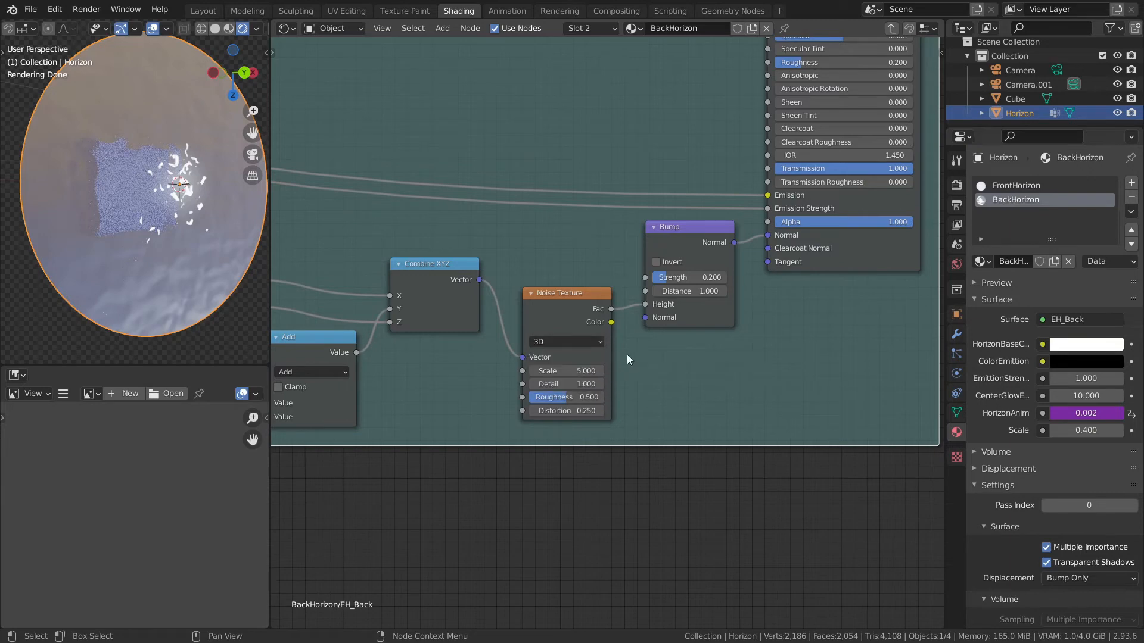
Examine how the Horizon Back shader and Center Light Mask join in the Mix Shader ahead of the Cyclesm Transparent frame.
{"action": "scroll", "coordinate": [627, 355], "scroll_direction": "down", "scroll_amount": 4}
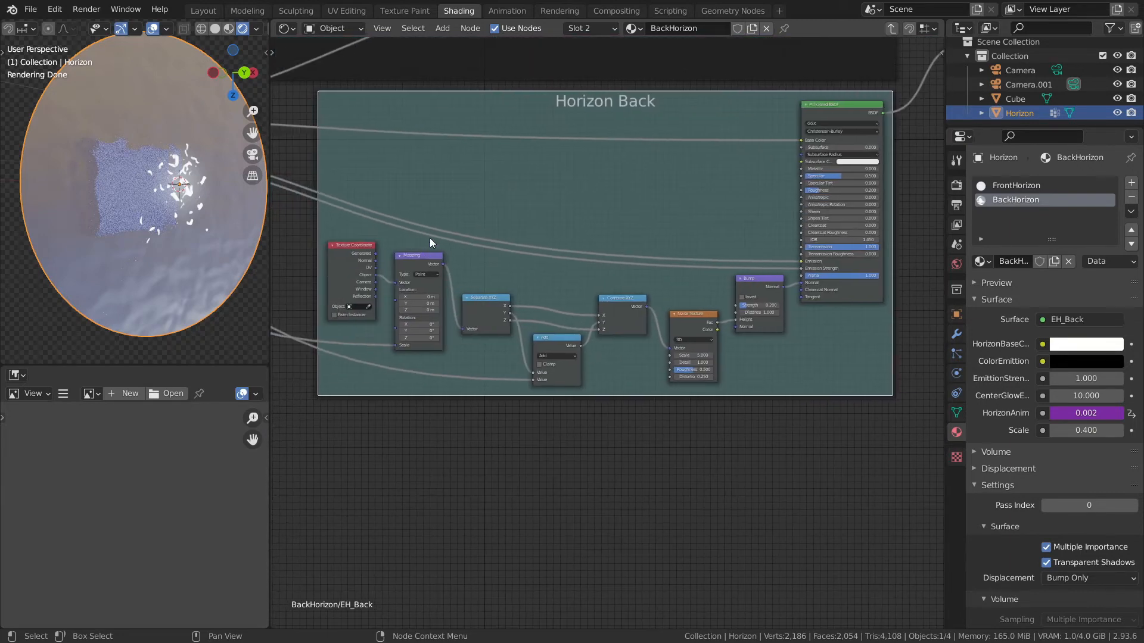
{"action": "middle_click_drag", "start_coordinate": [697, 267], "coordinate": [484, 289]}
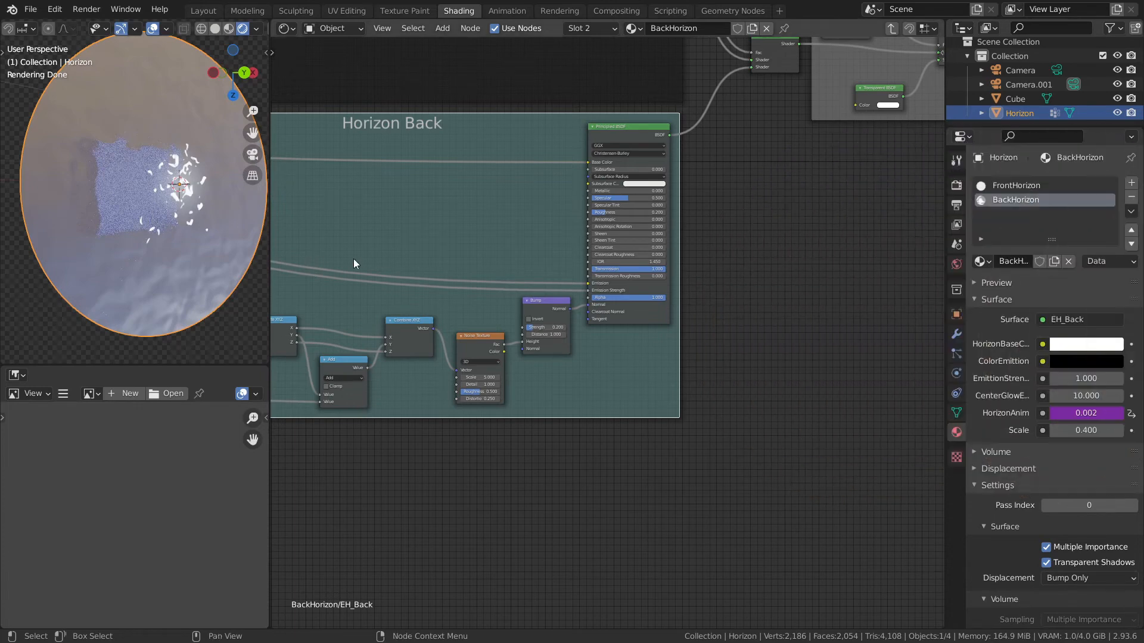
{"action": "scroll", "coordinate": [463, 244], "scroll_direction": "down", "scroll_amount": 2}
{"action": "middle_click_drag", "start_coordinate": [570, 360], "coordinate": [604, 410]}
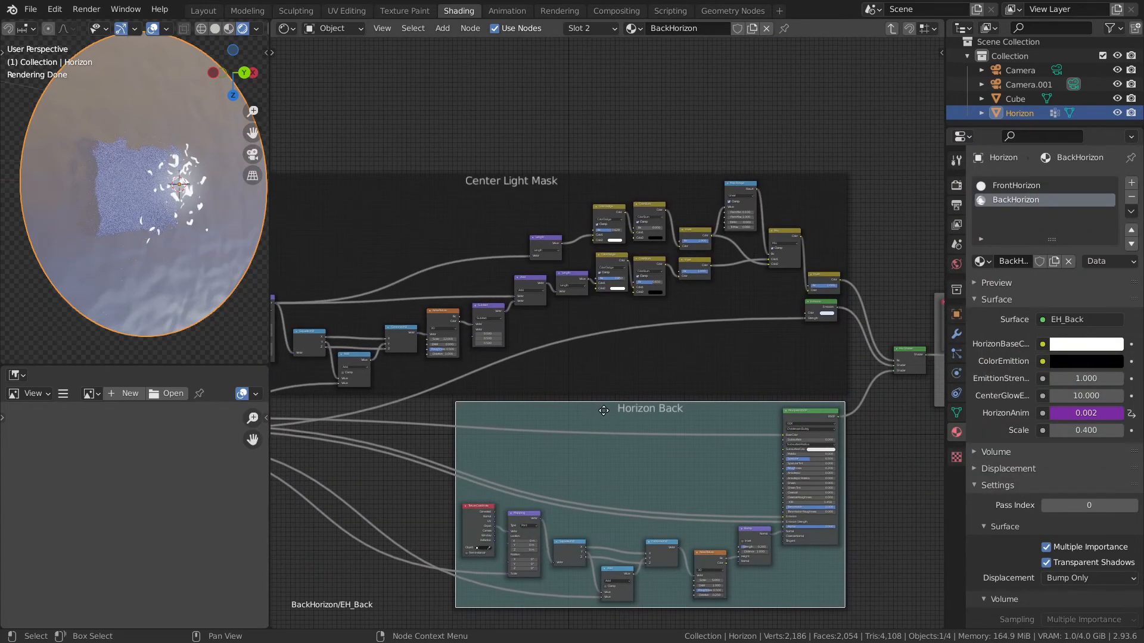
{"action": "scroll", "coordinate": [735, 302], "scroll_direction": "down", "scroll_amount": 1}
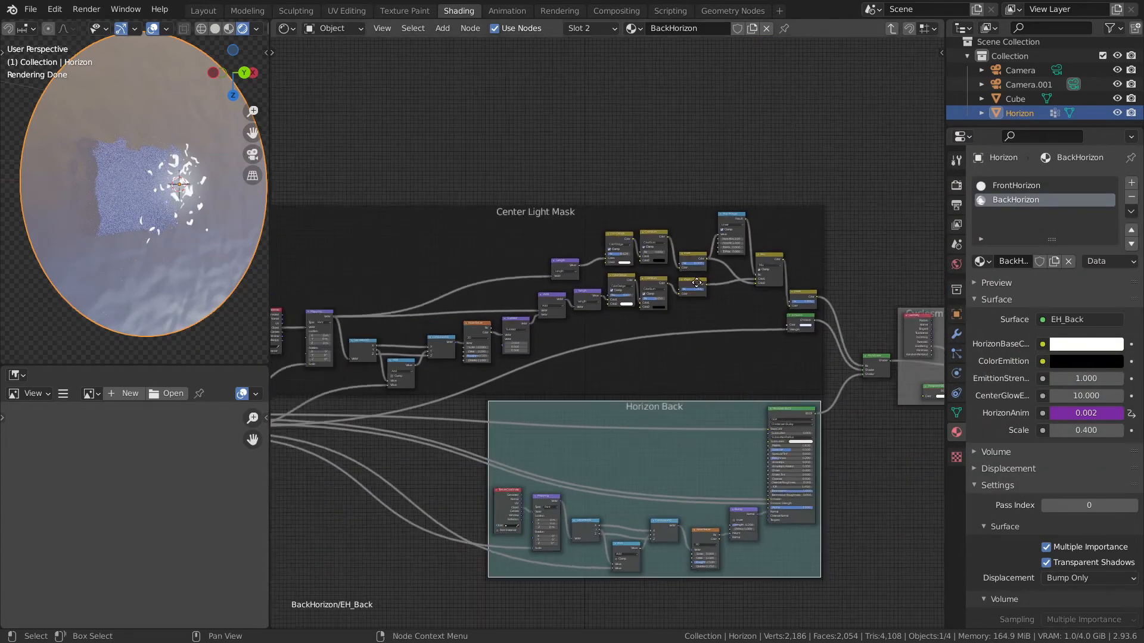
{"action": "middle_click_drag", "start_coordinate": [736, 302], "coordinate": [593, 361]}
{"action": "scroll", "coordinate": [566, 338], "scroll_direction": "up", "scroll_amount": 3}
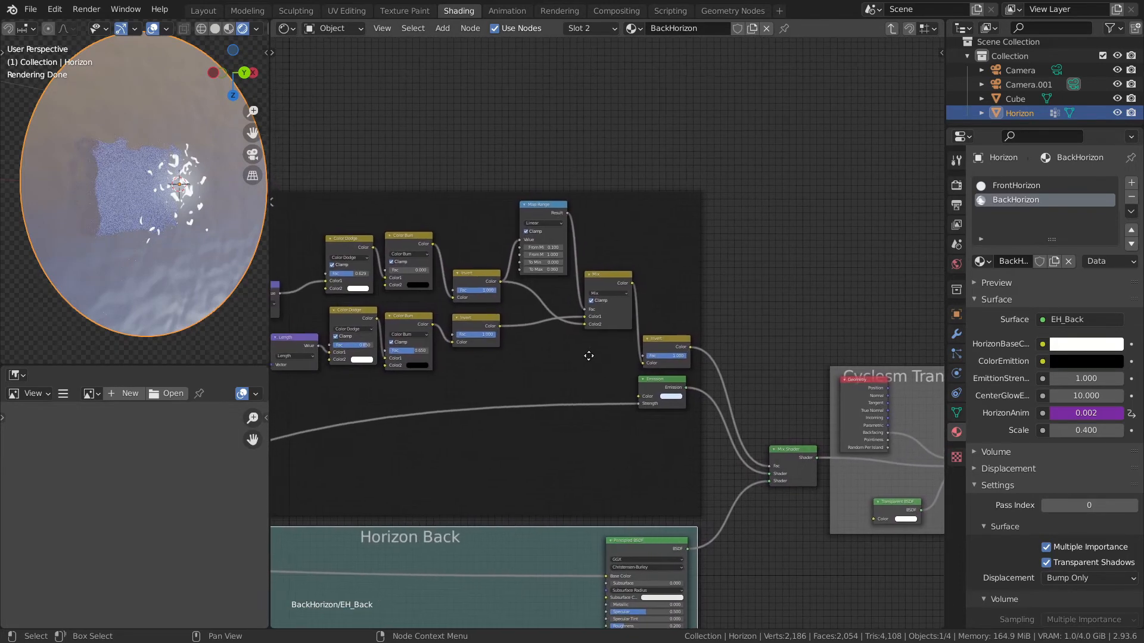
{"action": "middle_click_drag", "start_coordinate": [655, 461], "coordinate": [437, 374]}
{"action": "scroll", "coordinate": [503, 329], "scroll_direction": "up", "scroll_amount": 7}
{"action": "scroll", "coordinate": [436, 374], "scroll_direction": "down", "scroll_amount": 3}
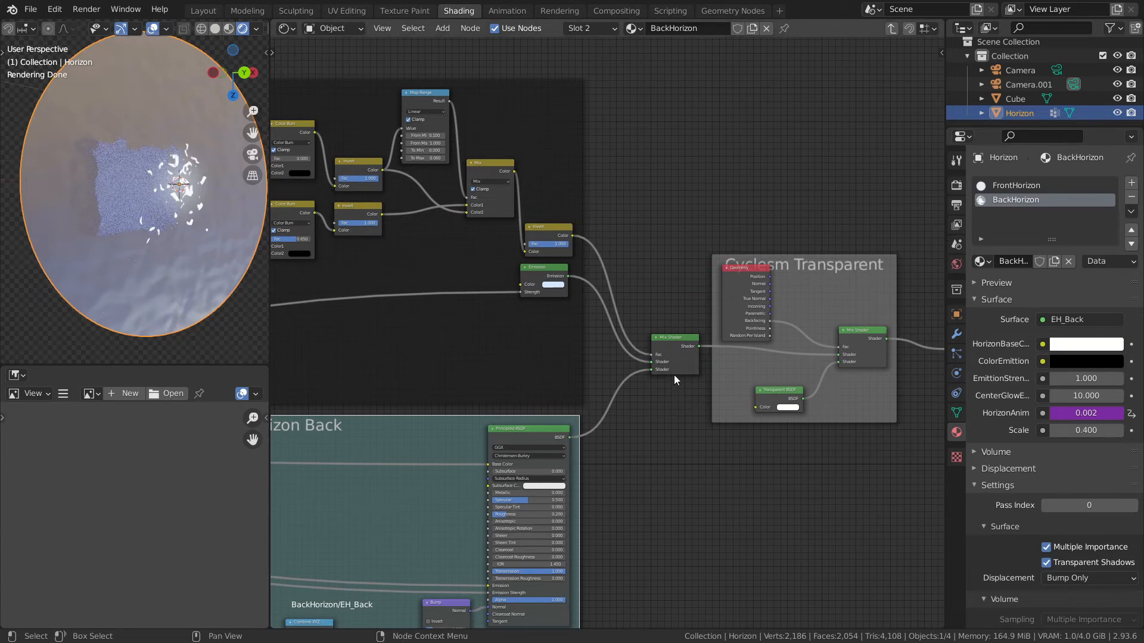
Examine the Center Light Mask's two branches of Length, Color Dodge, Color Burn and Invert nodes, plus their Map Range and Mix.
{"action": "mouse_move", "coordinate": [674, 374]}
{"action": "middle_mouse_down"}
{"action": "mouse_move", "coordinate": [716, 402]}
{"action": "mouse_move", "coordinate": [749, 460]}
{"action": "middle_mouse_up"}
{"action": "middle_click_drag", "start_coordinate": [540, 409], "coordinate": [621, 427]}
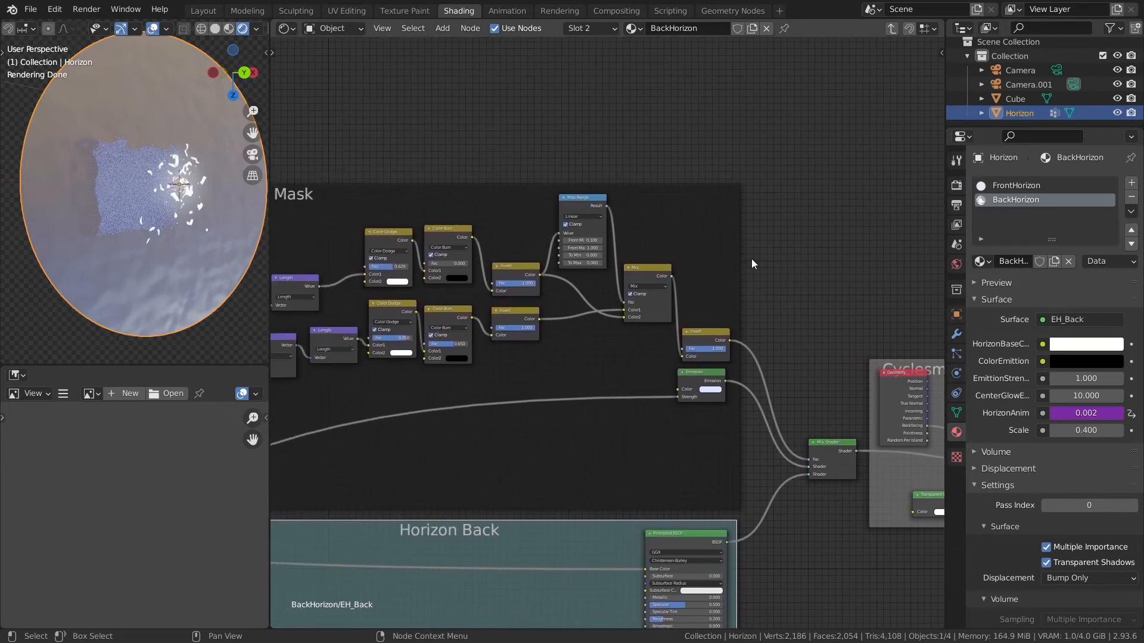
{"action": "scroll", "coordinate": [624, 323], "scroll_direction": "up", "scroll_amount": 3}
{"action": "middle_click_drag", "start_coordinate": [613, 338], "coordinate": [458, 357]}
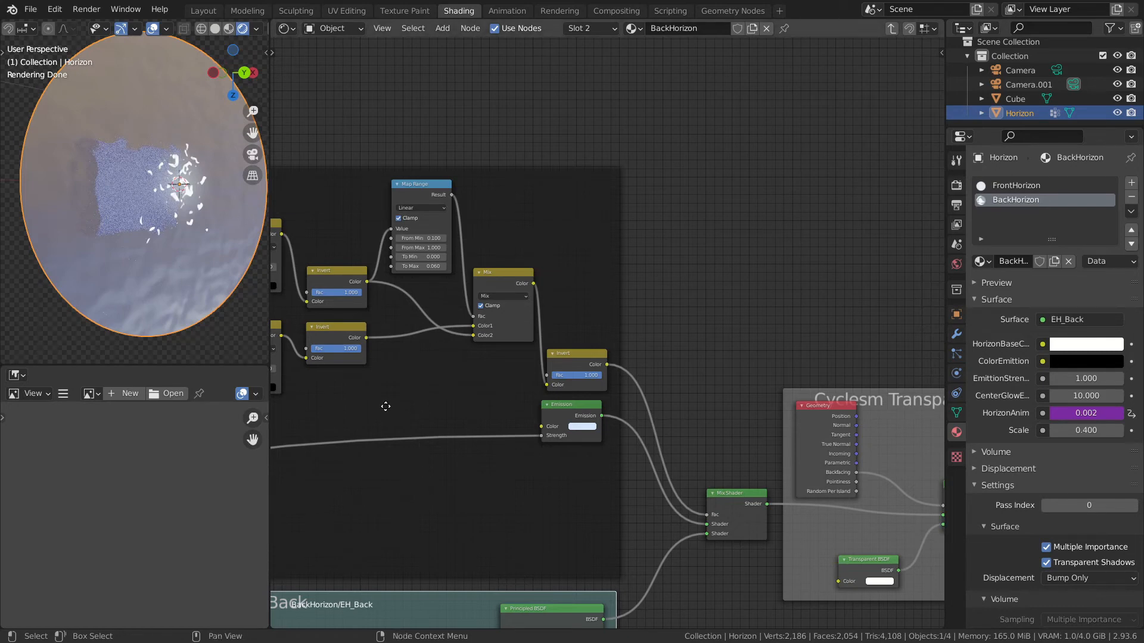
{"action": "middle_click_drag", "start_coordinate": [384, 404], "coordinate": [472, 434]}
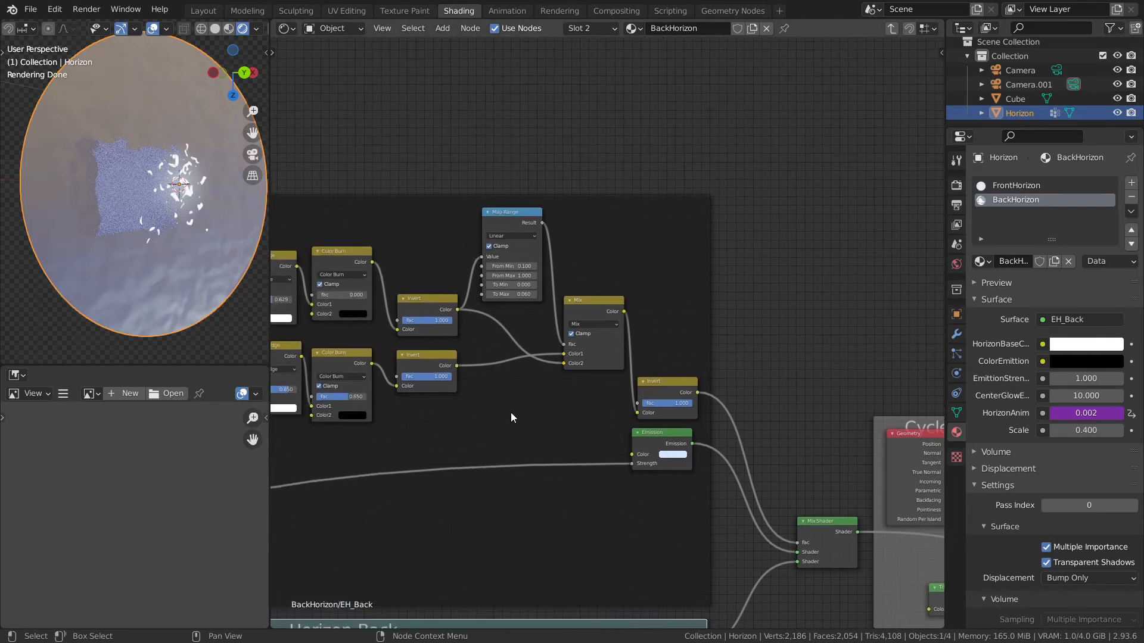
{"action": "middle_click_drag", "start_coordinate": [526, 384], "coordinate": [812, 426]}
{"action": "scroll", "coordinate": [491, 374], "scroll_direction": "up", "scroll_amount": 1}
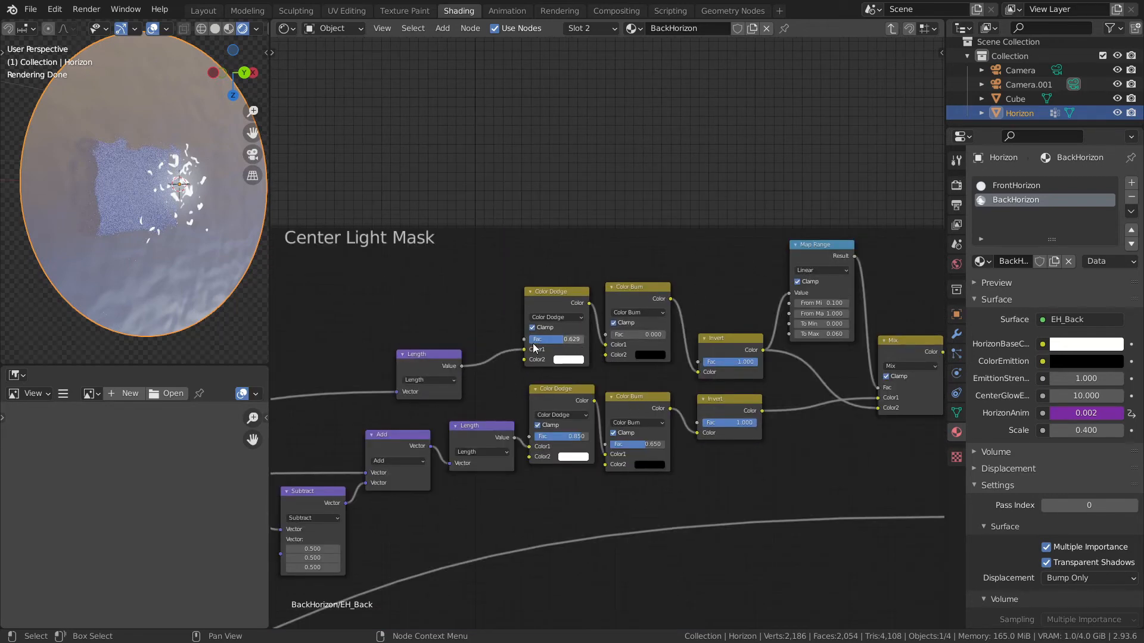
{"action": "middle_click_drag", "start_coordinate": [502, 415], "coordinate": [509, 349]}
{"action": "middle_click_drag", "start_coordinate": [714, 367], "coordinate": [748, 362]}
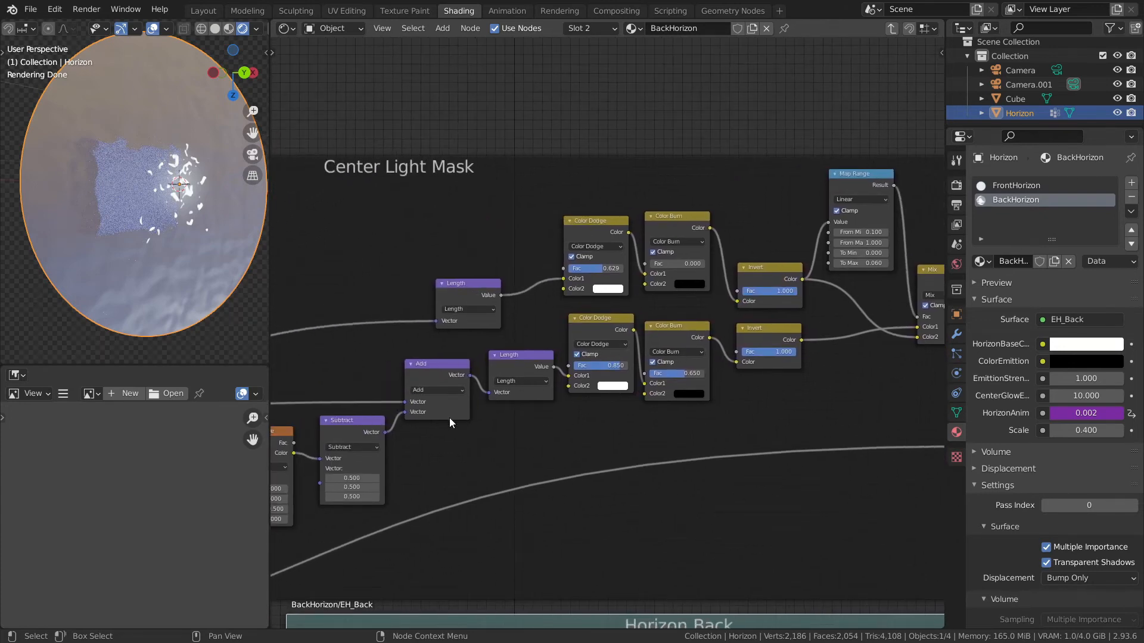
{"action": "middle_click_drag", "start_coordinate": [437, 447], "coordinate": [498, 447]}
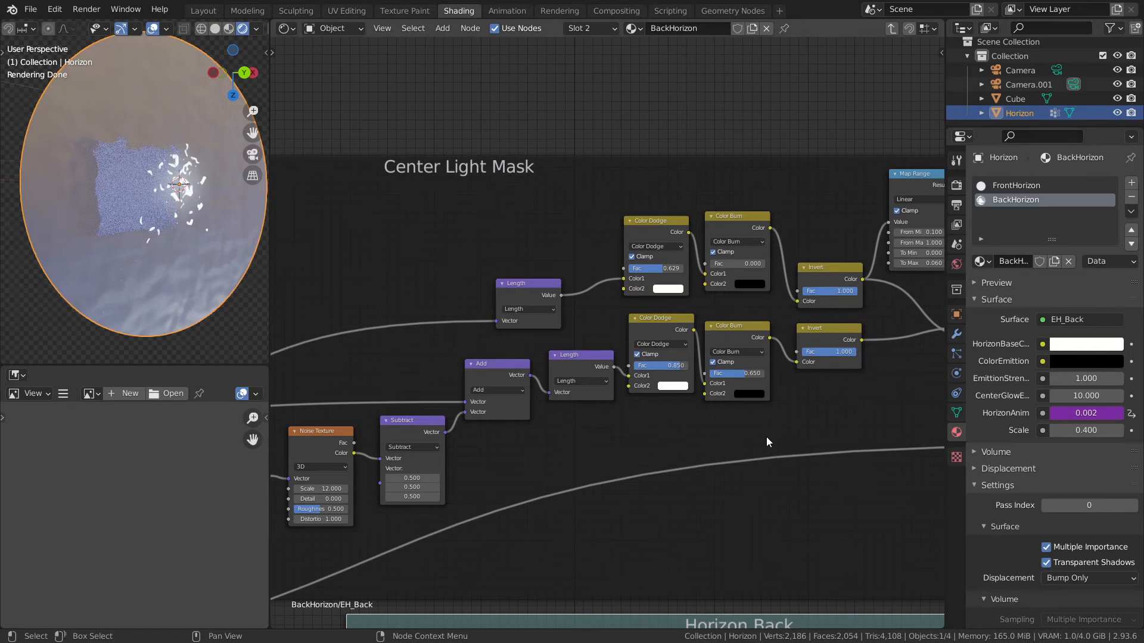
{"action": "middle_click_drag", "start_coordinate": [766, 437], "coordinate": [827, 443]}
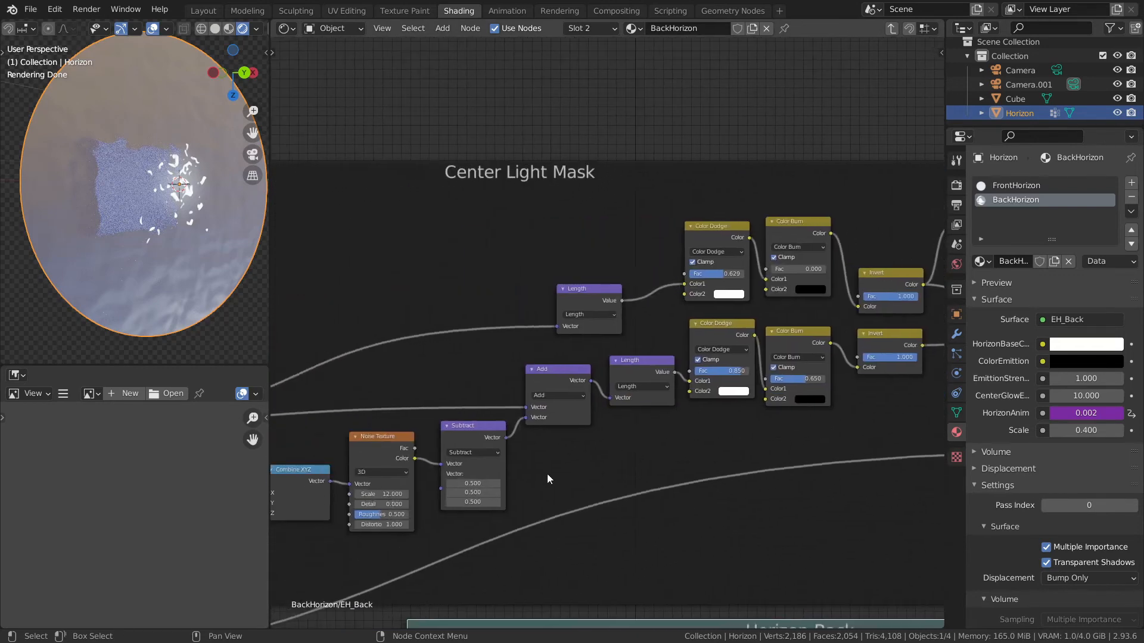
Trace the Center Light Mask from Texture Coordinate and Mapping through the Noise Texture, Subtract and Add nodes to the Emission.
{"action": "middle_click_drag", "start_coordinate": [548, 478], "coordinate": [931, 380]}
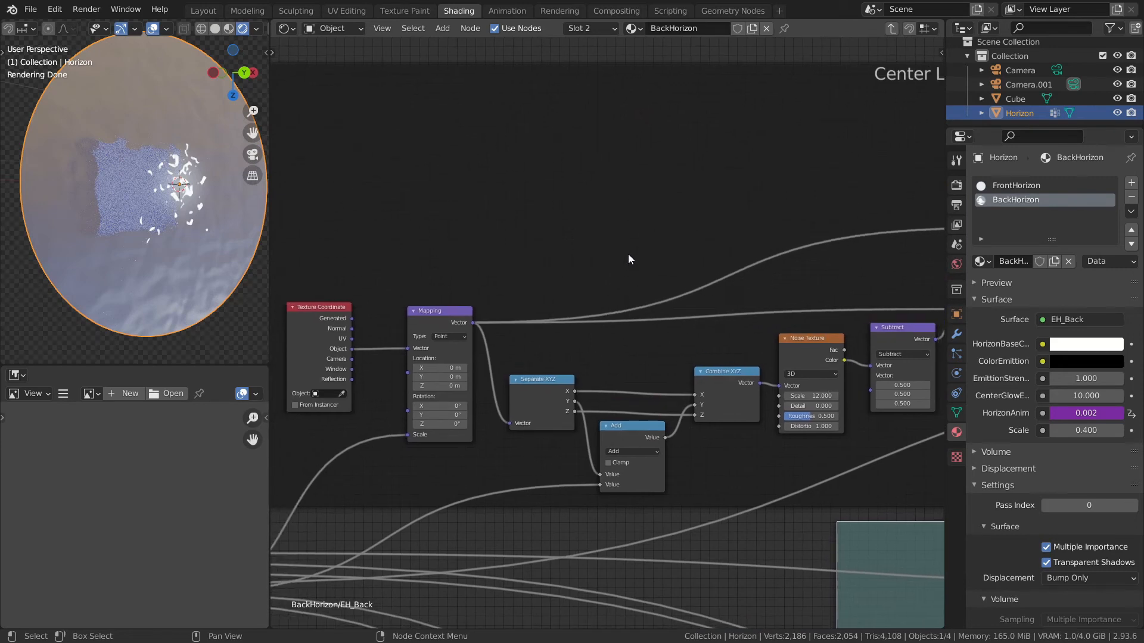
{"action": "middle_click_drag", "start_coordinate": [723, 352], "coordinate": [698, 332]}
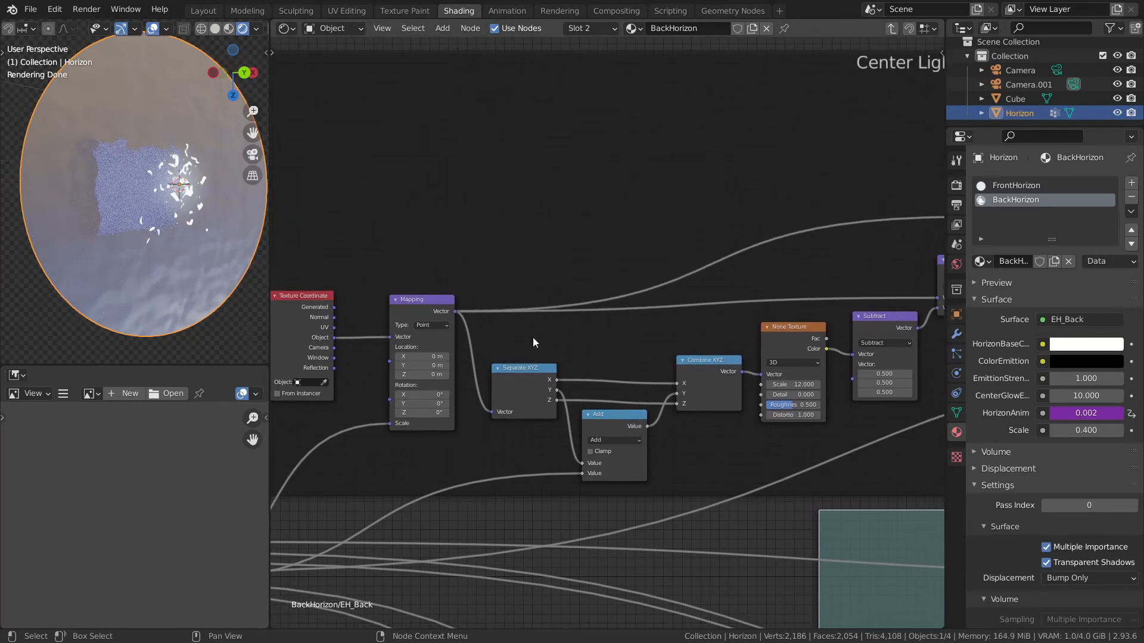
{"action": "middle_click_drag", "start_coordinate": [634, 357], "coordinate": [566, 327]}
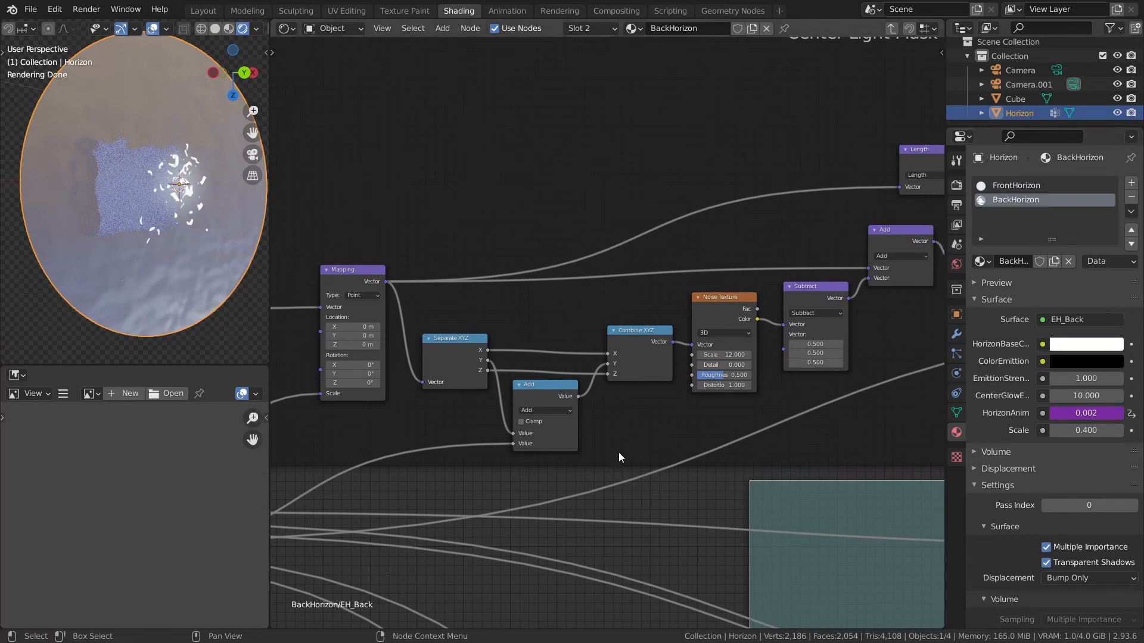
{"action": "mouse_move", "coordinate": [644, 403]}
{"action": "middle_mouse_down"}
{"action": "mouse_move", "coordinate": [548, 419]}
{"action": "mouse_move", "coordinate": [486, 404]}
{"action": "mouse_move", "coordinate": [691, 410]}
{"action": "mouse_move", "coordinate": [681, 396]}
{"action": "middle_mouse_up"}
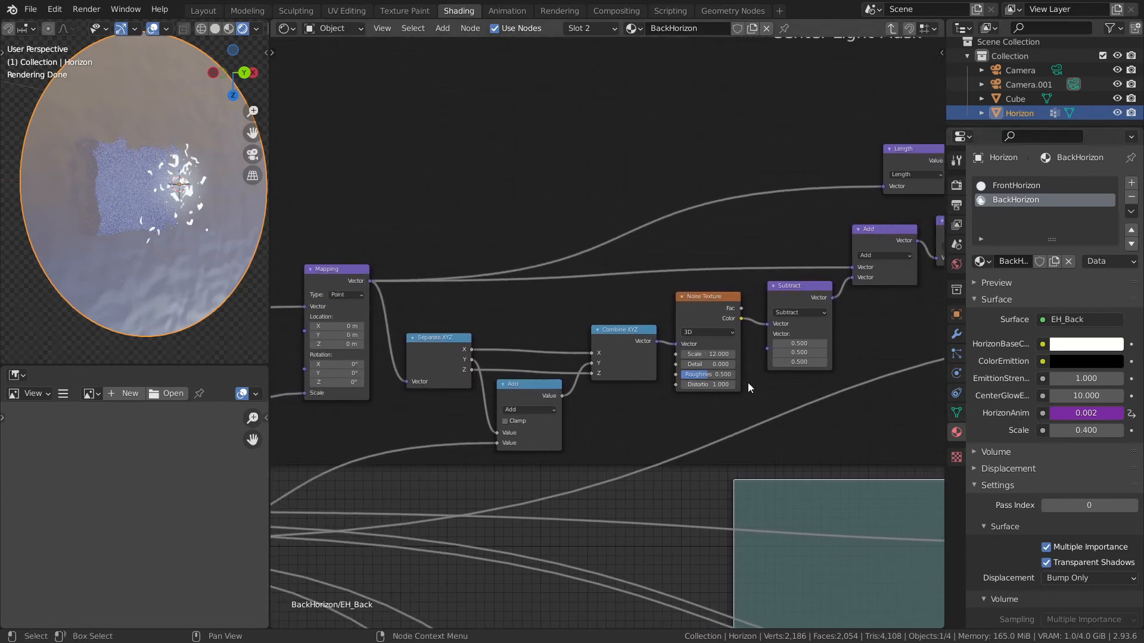
{"action": "middle_click_drag", "start_coordinate": [641, 300], "coordinate": [708, 342]}
{"action": "middle_click_drag", "start_coordinate": [869, 283], "coordinate": [747, 298]}
{"action": "middle_click_drag", "start_coordinate": [592, 303], "coordinate": [665, 314]}
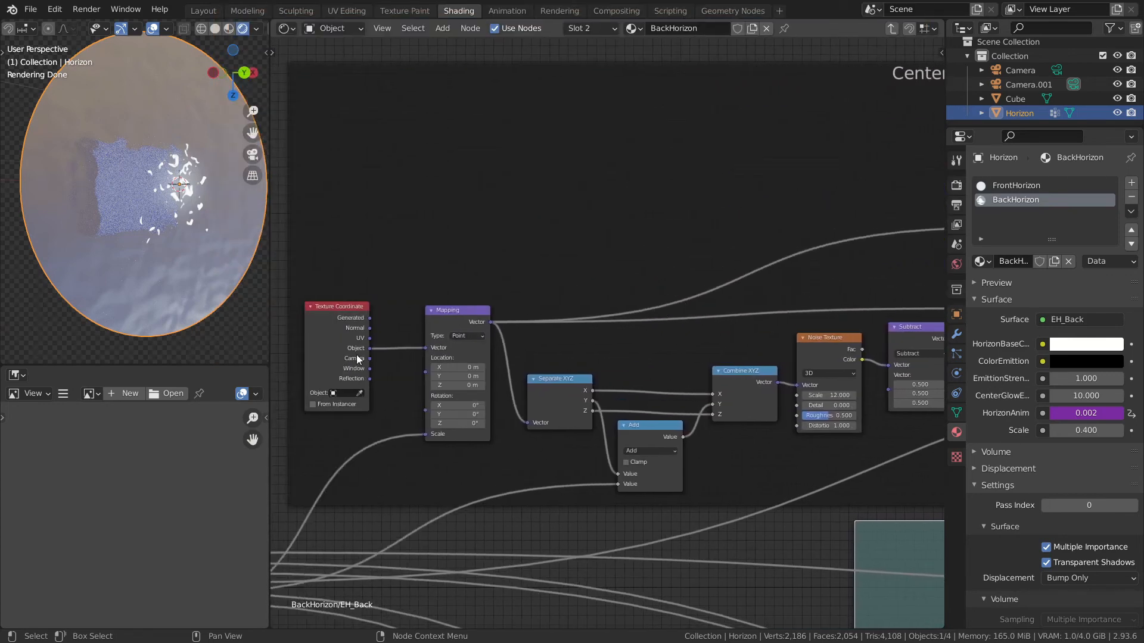
{"action": "middle_click_drag", "start_coordinate": [849, 278], "coordinate": [441, 361]}
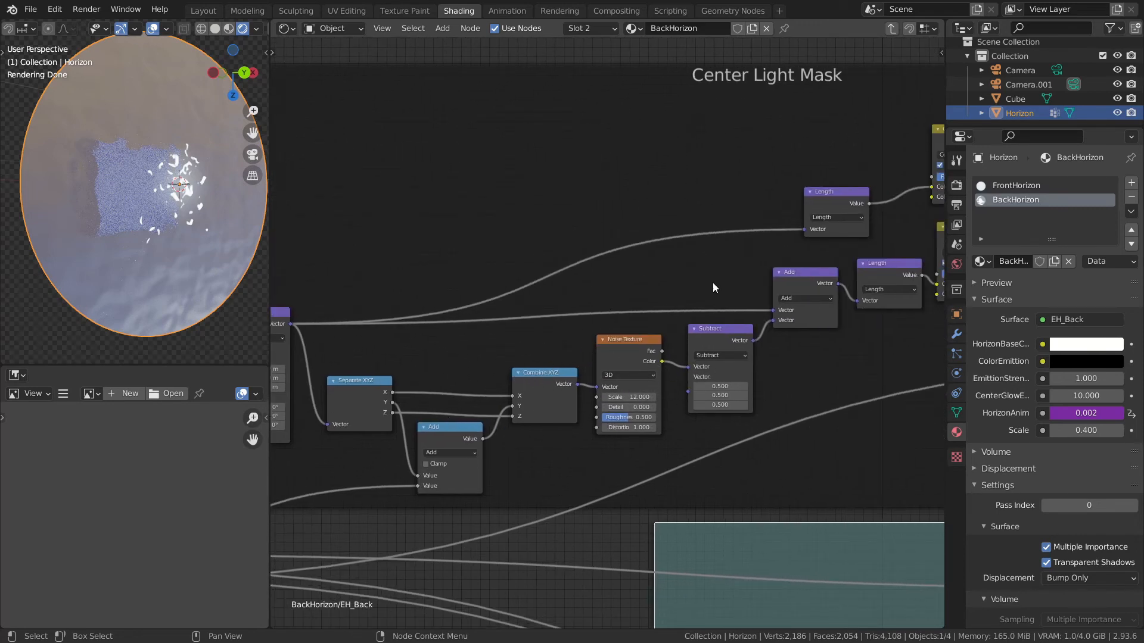
{"action": "mouse_move", "coordinate": [777, 356]}
{"action": "middle_mouse_down"}
{"action": "mouse_move", "coordinate": [585, 372]}
{"action": "mouse_move", "coordinate": [521, 396]}
{"action": "middle_mouse_up"}
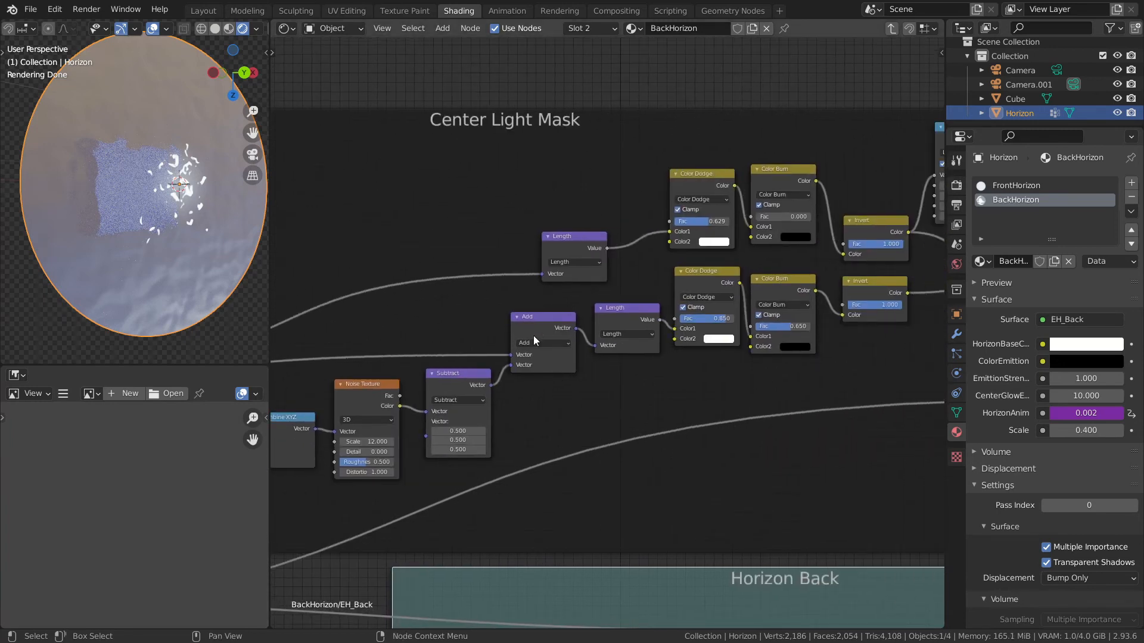
{"action": "middle_click_drag", "start_coordinate": [819, 354], "coordinate": [584, 328]}
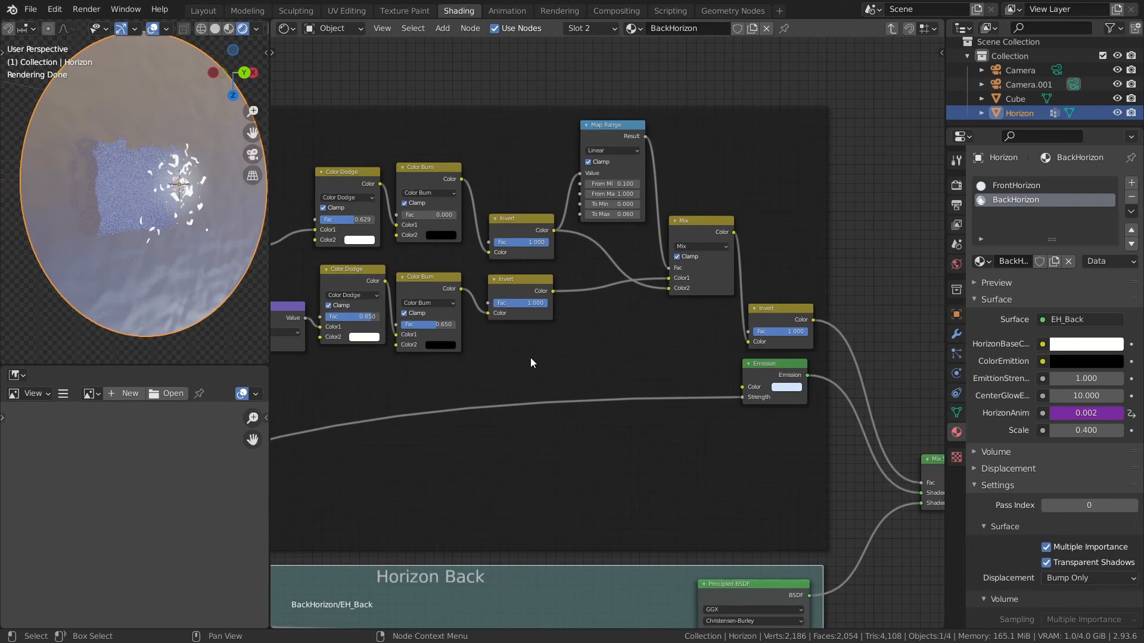
Change the label of the Cyclesm Transparent frame to CyclesmTransparent.
{"action": "middle_click_drag", "start_coordinate": [677, 367], "coordinate": [458, 313]}
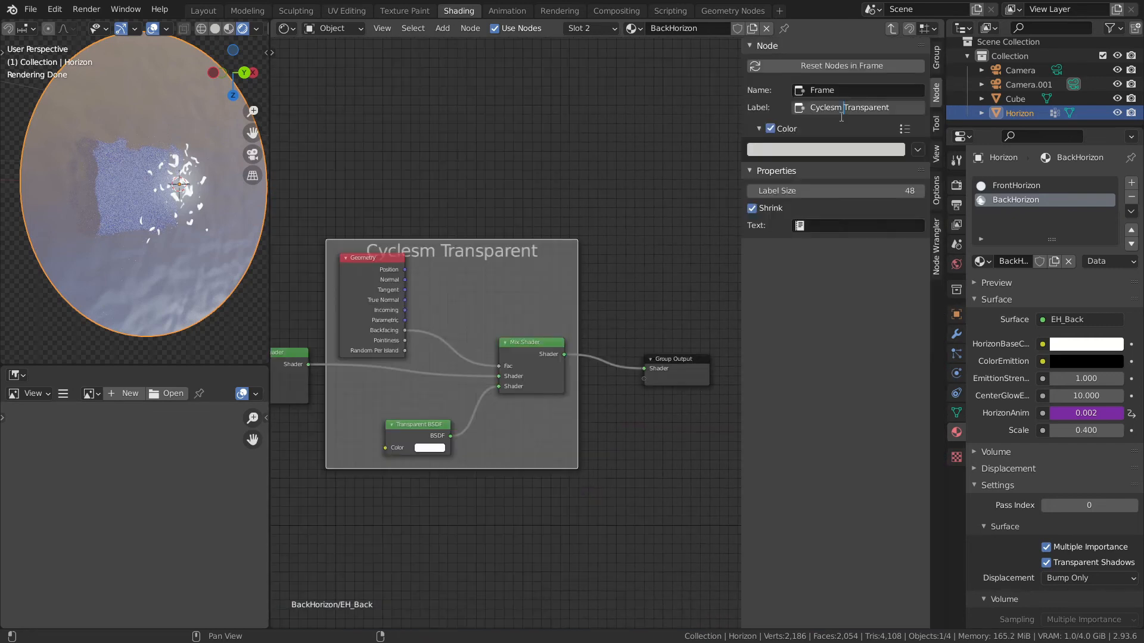
{"action": "key", "text": "BackSpace"}
{"action": "key", "text": "Return"}
{"action": "middle_click_drag", "start_coordinate": [525, 319], "coordinate": [570, 277]}
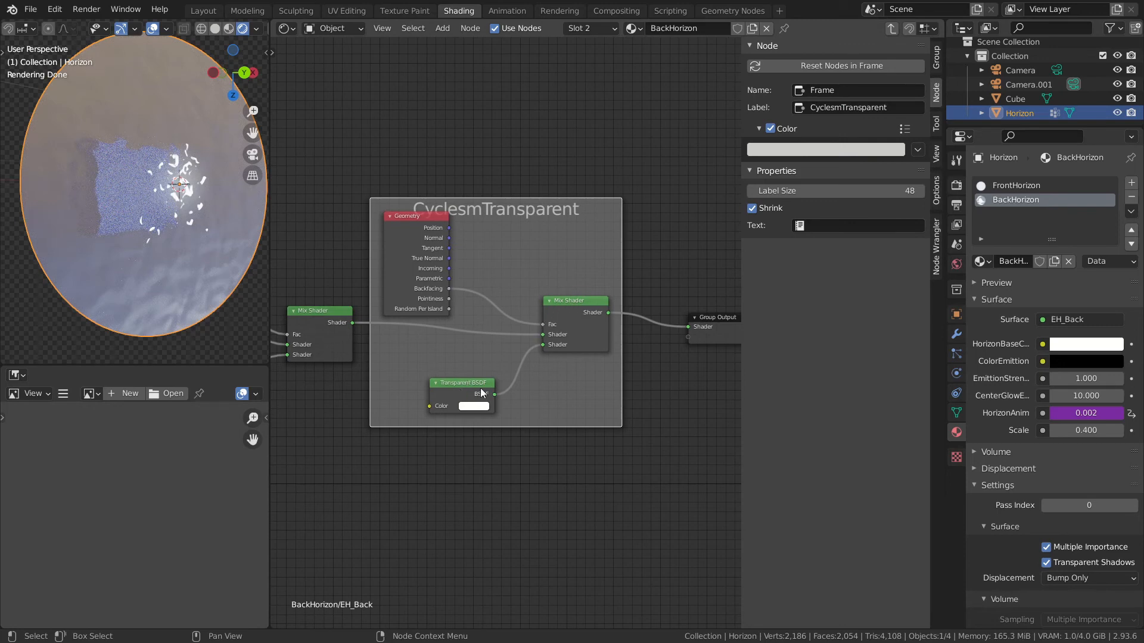
Examine the Backfacing mix with the Transparent BSDF and inspect the horizon's front and back in Material Preview shading.
{"action": "scroll", "coordinate": [397, 270], "scroll_direction": "up", "scroll_amount": 3}
{"action": "middle_click_drag", "start_coordinate": [459, 253], "coordinate": [529, 273]}
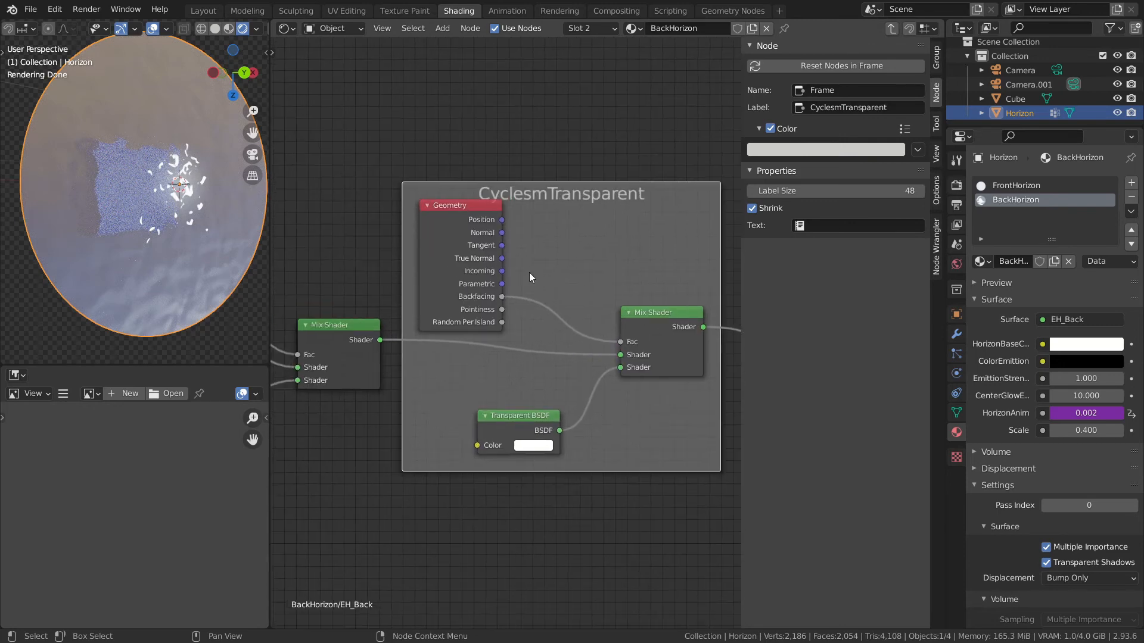
{"action": "scroll", "coordinate": [529, 273], "scroll_direction": "up", "scroll_amount": 2}
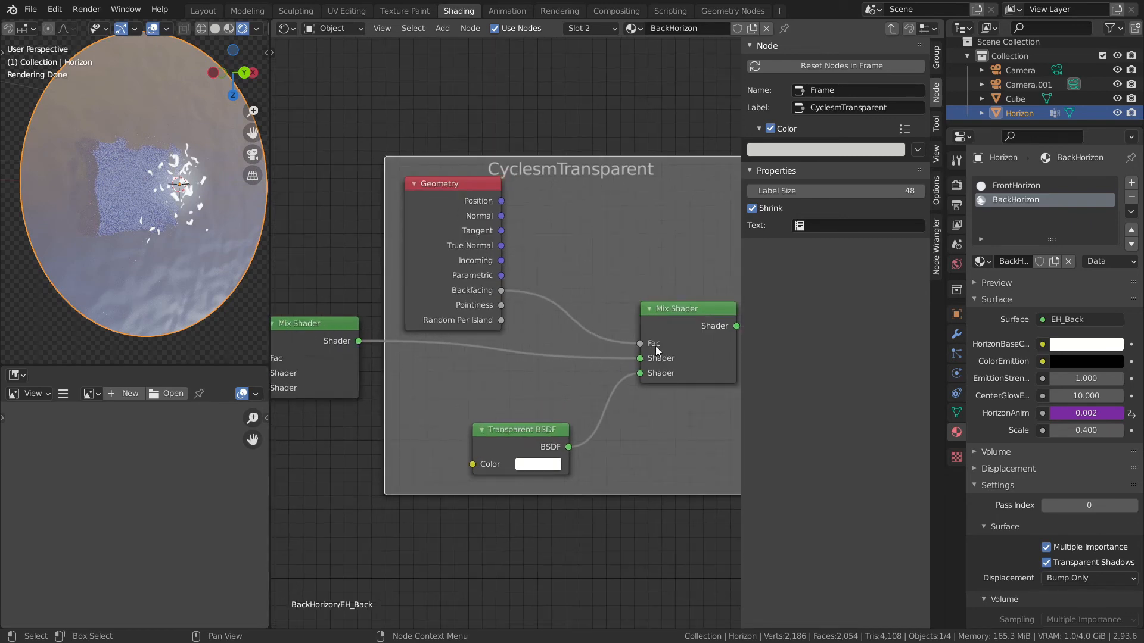
{"action": "mouse_move", "coordinate": [198, 223]}
{"action": "middle_mouse_down"}
{"action": "mouse_move", "coordinate": [120, 242]}
{"action": "mouse_move", "coordinate": [266, 241]}
{"action": "mouse_move", "coordinate": [237, 244]}
{"action": "mouse_move", "coordinate": [257, 26]}
{"action": "middle_mouse_up"}
{"action": "left_click", "coordinate": [229, 28]}
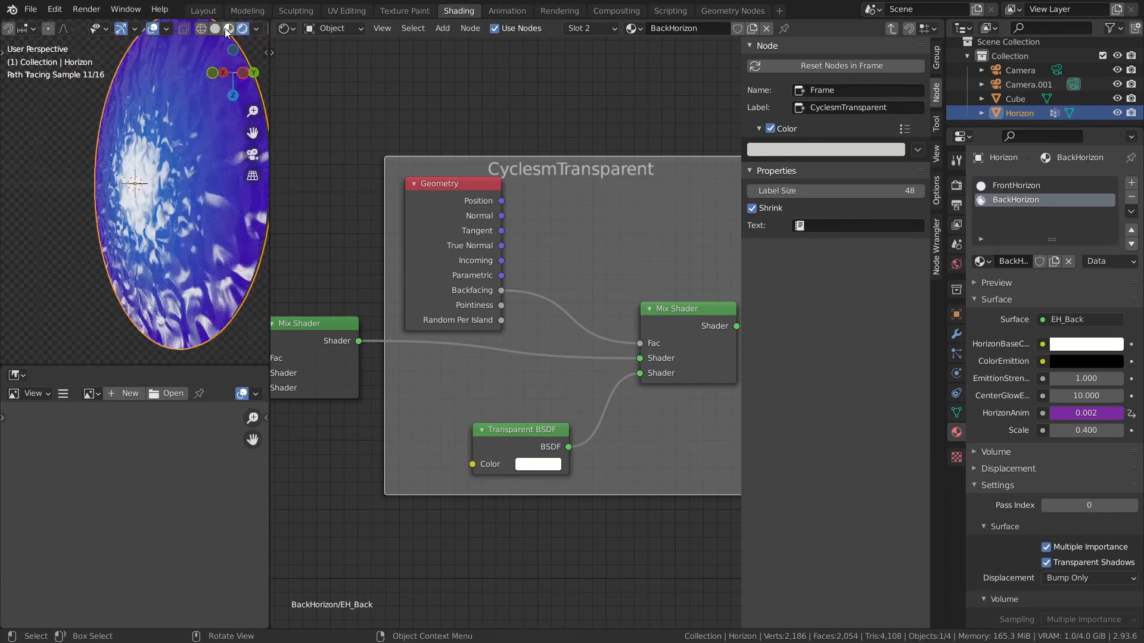
{"action": "mouse_move", "coordinate": [224, 231]}
{"action": "middle_mouse_down"}
{"action": "mouse_move", "coordinate": [206, 205]}
{"action": "mouse_move", "coordinate": [172, 212]}
{"action": "middle_mouse_up"}
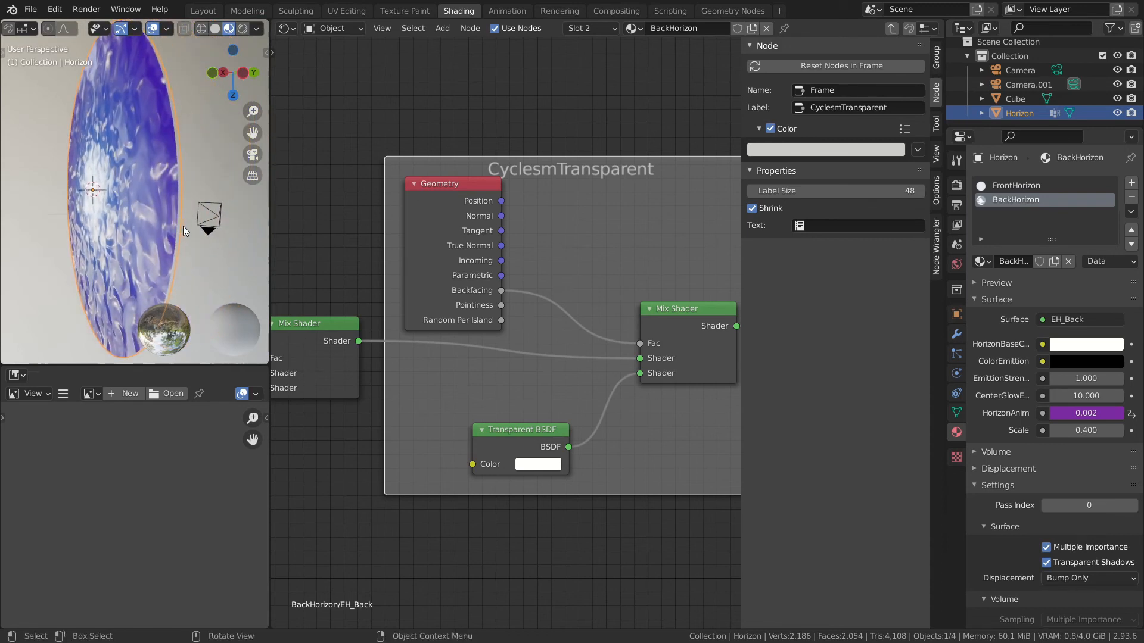
{"action": "middle_click_drag", "start_coordinate": [179, 220], "coordinate": [68, 226]}
Review the overall EH_Back node layout from the Group Output back through the Horizon Back and Center Light Mask frames.
{"action": "middle_click_drag", "start_coordinate": [672, 413], "coordinate": [574, 397]}
{"action": "scroll", "coordinate": [574, 397], "scroll_direction": "down", "scroll_amount": 5}
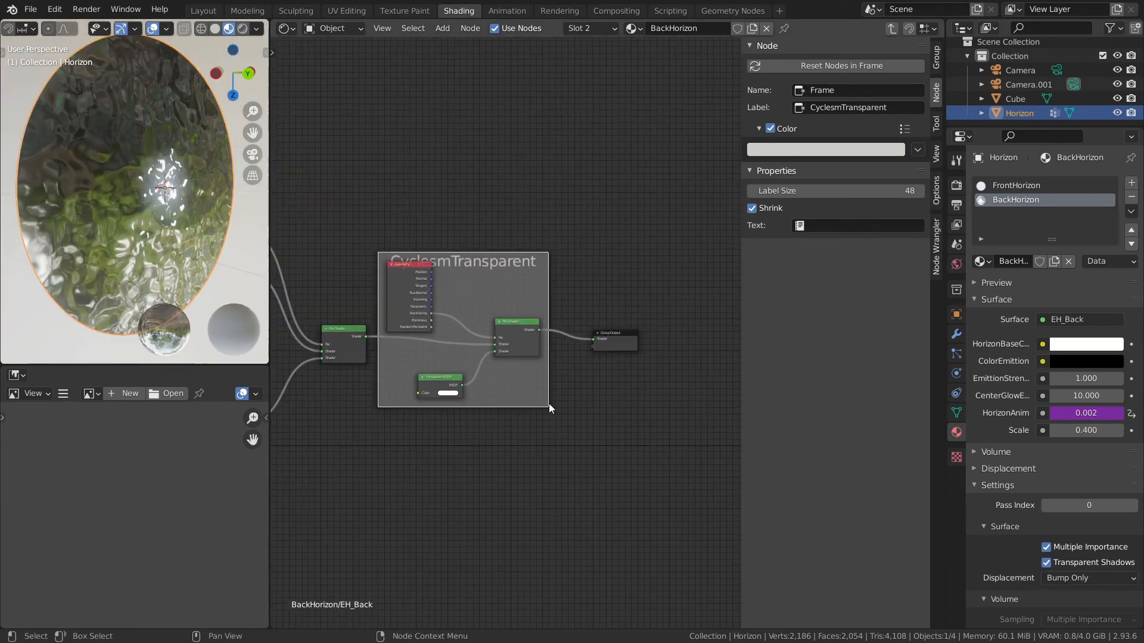
{"action": "middle_click_drag", "start_coordinate": [435, 421], "coordinate": [641, 399]}
{"action": "scroll", "coordinate": [584, 406], "scroll_direction": "down", "scroll_amount": 3}
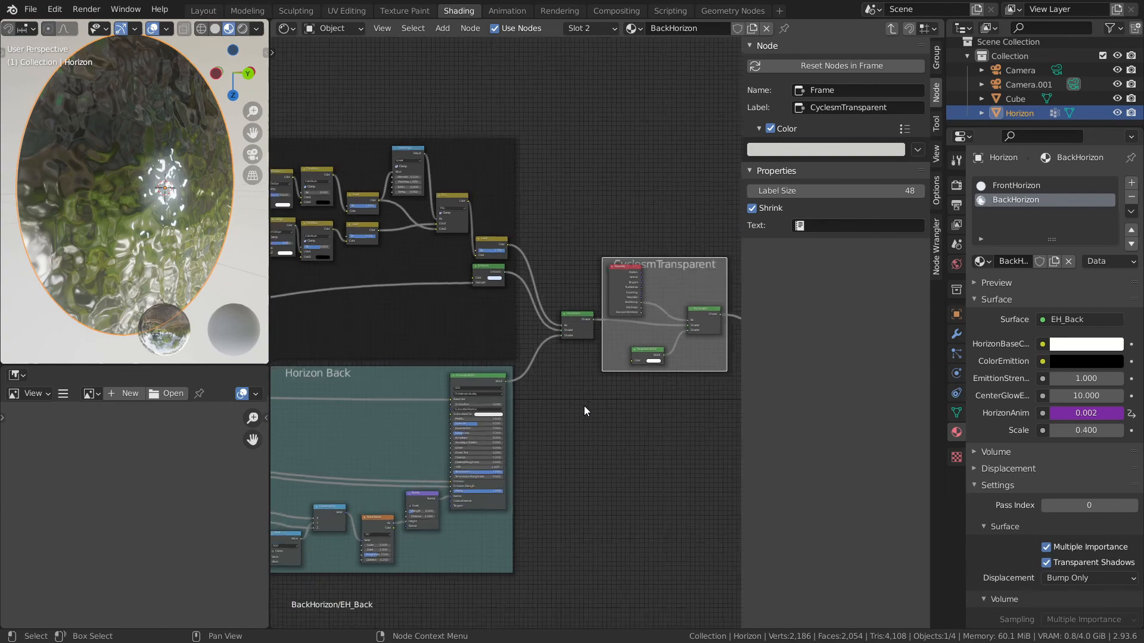
{"action": "middle_click_drag", "start_coordinate": [360, 390], "coordinate": [518, 391]}
{"action": "scroll", "coordinate": [477, 391], "scroll_direction": "down", "scroll_amount": 2}
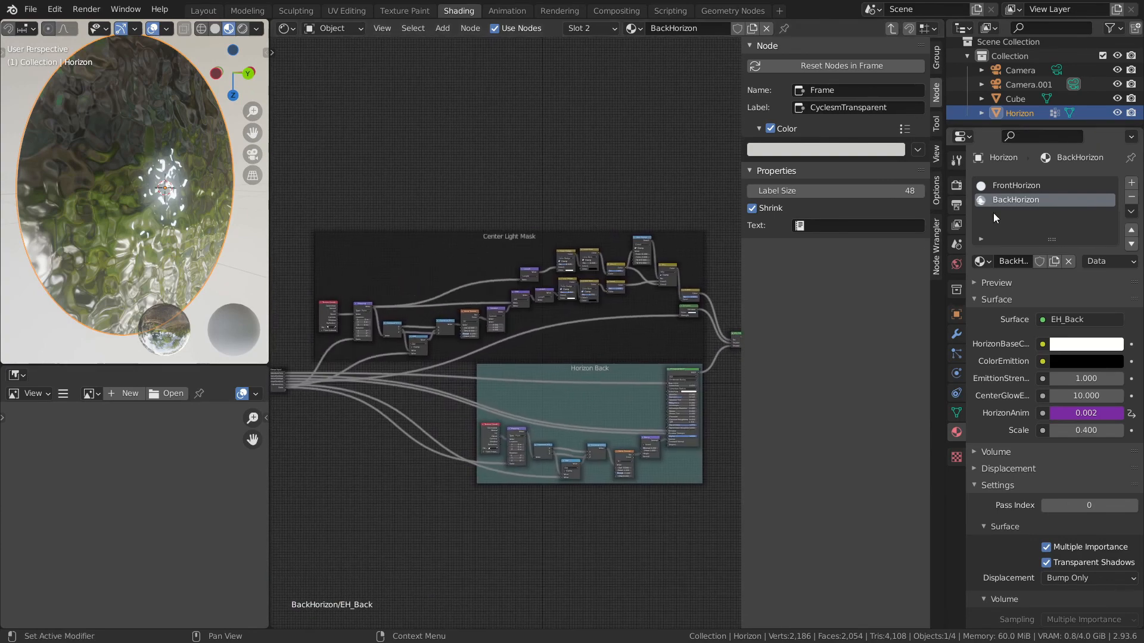
Switch to the FrontHorizon material, bring its EH_Front group into view and hide the node editor's sidebar.
{"action": "left_click", "coordinate": [1005, 186]}
{"action": "scroll", "coordinate": [571, 435], "scroll_direction": "up", "scroll_amount": 3}
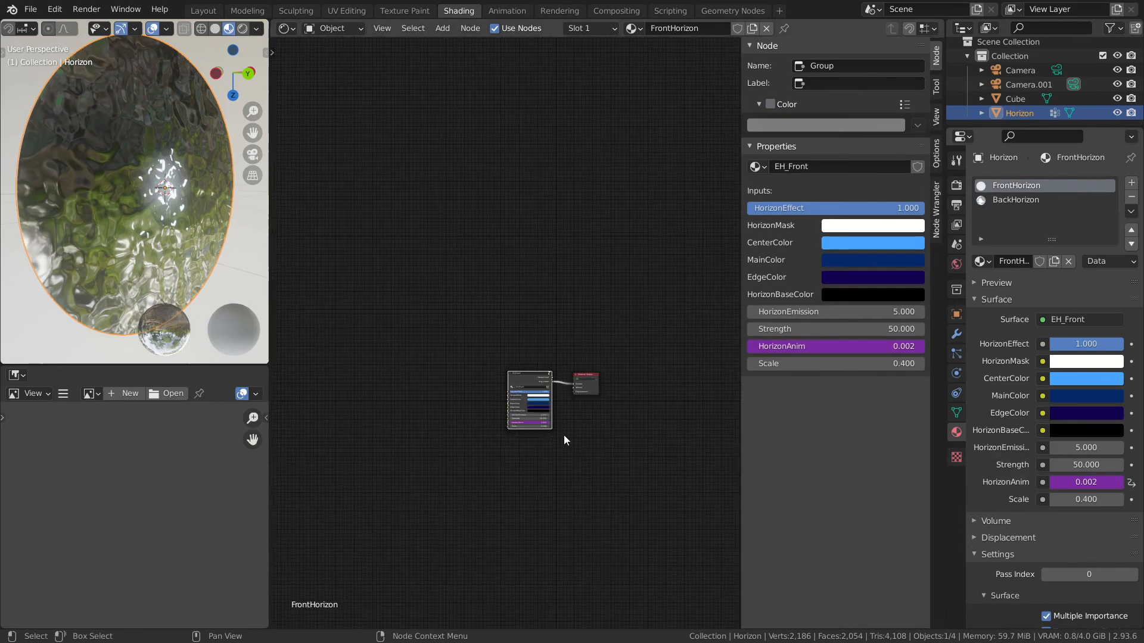
{"action": "middle_click_drag", "start_coordinate": [592, 492], "coordinate": [528, 405]}
{"action": "scroll", "coordinate": [530, 406], "scroll_direction": "up", "scroll_amount": 2}
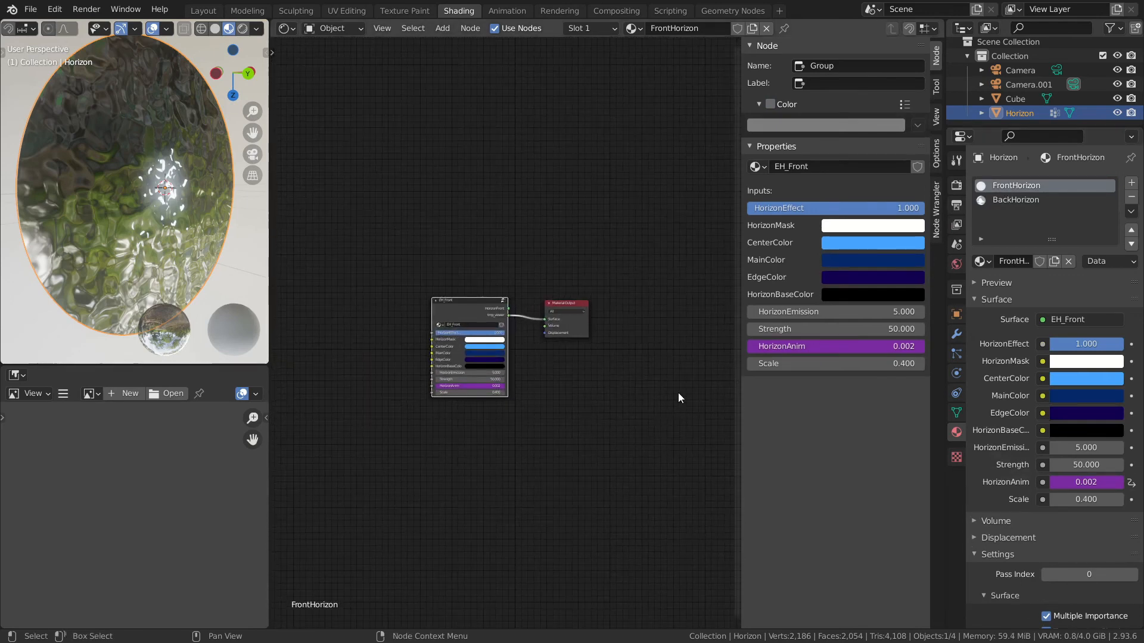
{"action": "key", "text": "n"}
{"action": "scroll", "coordinate": [666, 396], "scroll_direction": "up", "scroll_amount": 4}
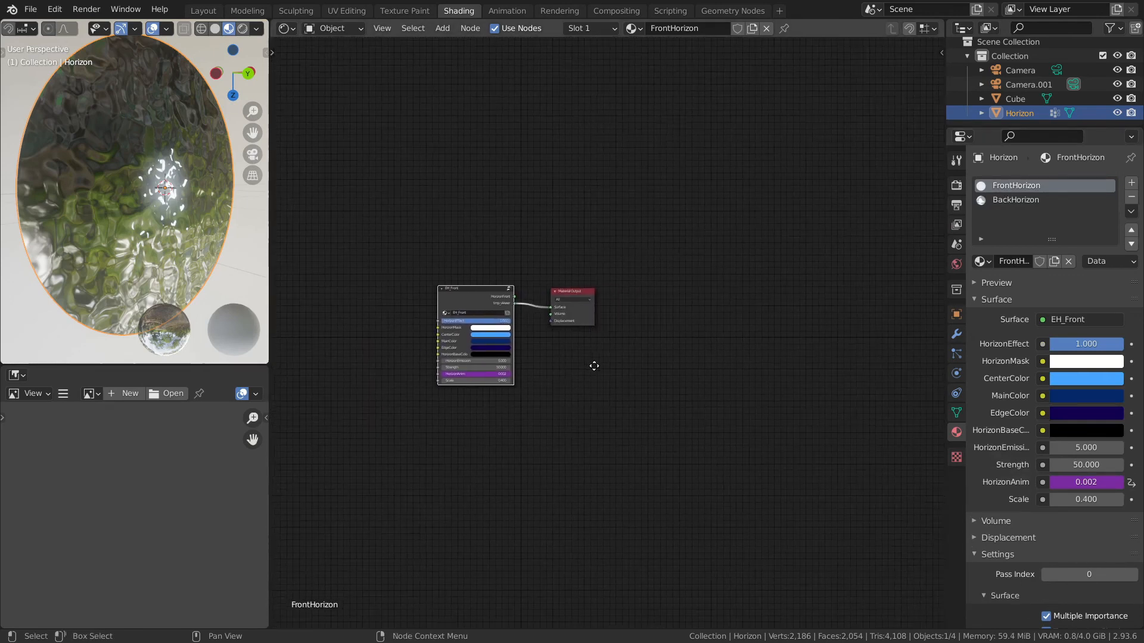